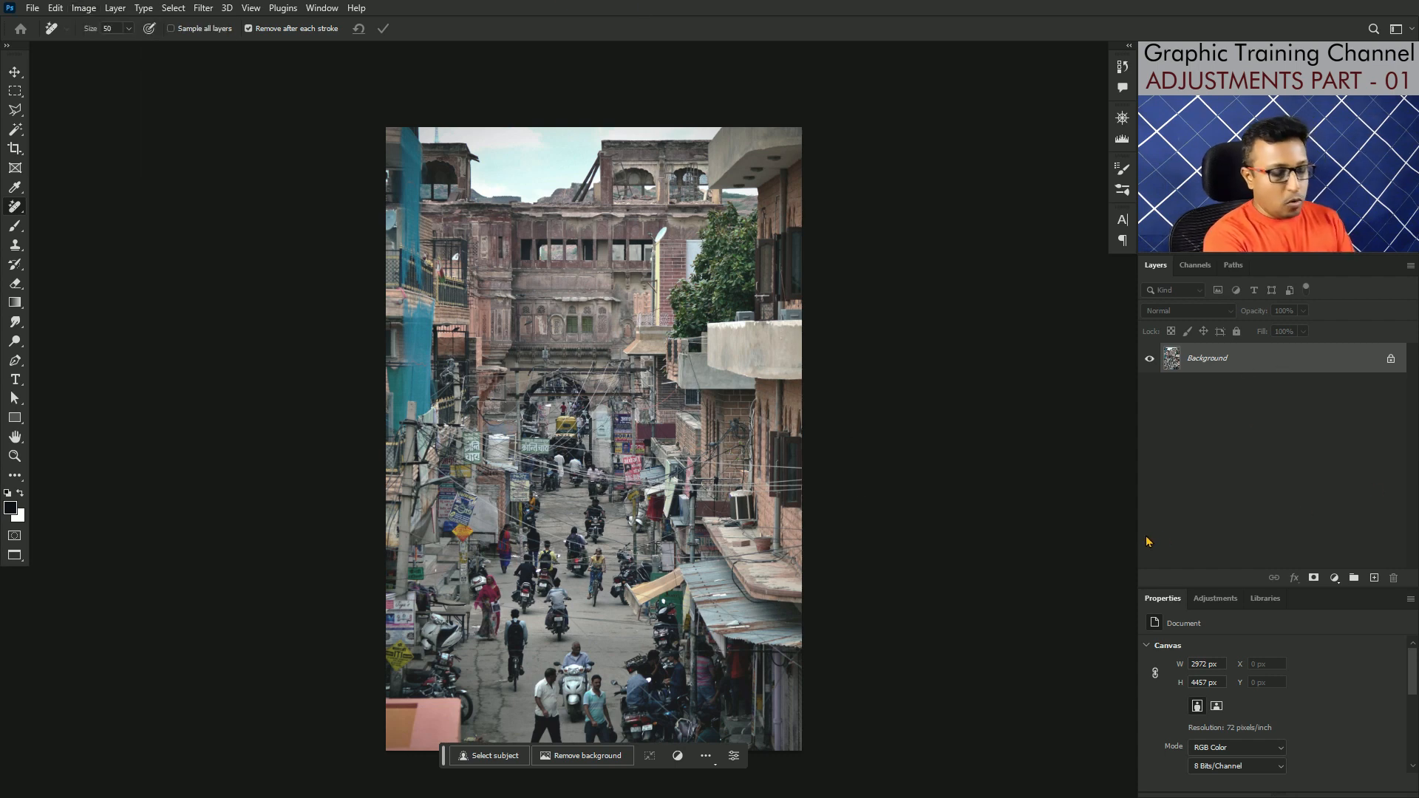
Step: Duplicate the Background layer and try Brightness/Contrast on the copy with brightness 150 and contrast 53, discarding the adjustment
key(ctrl+j)
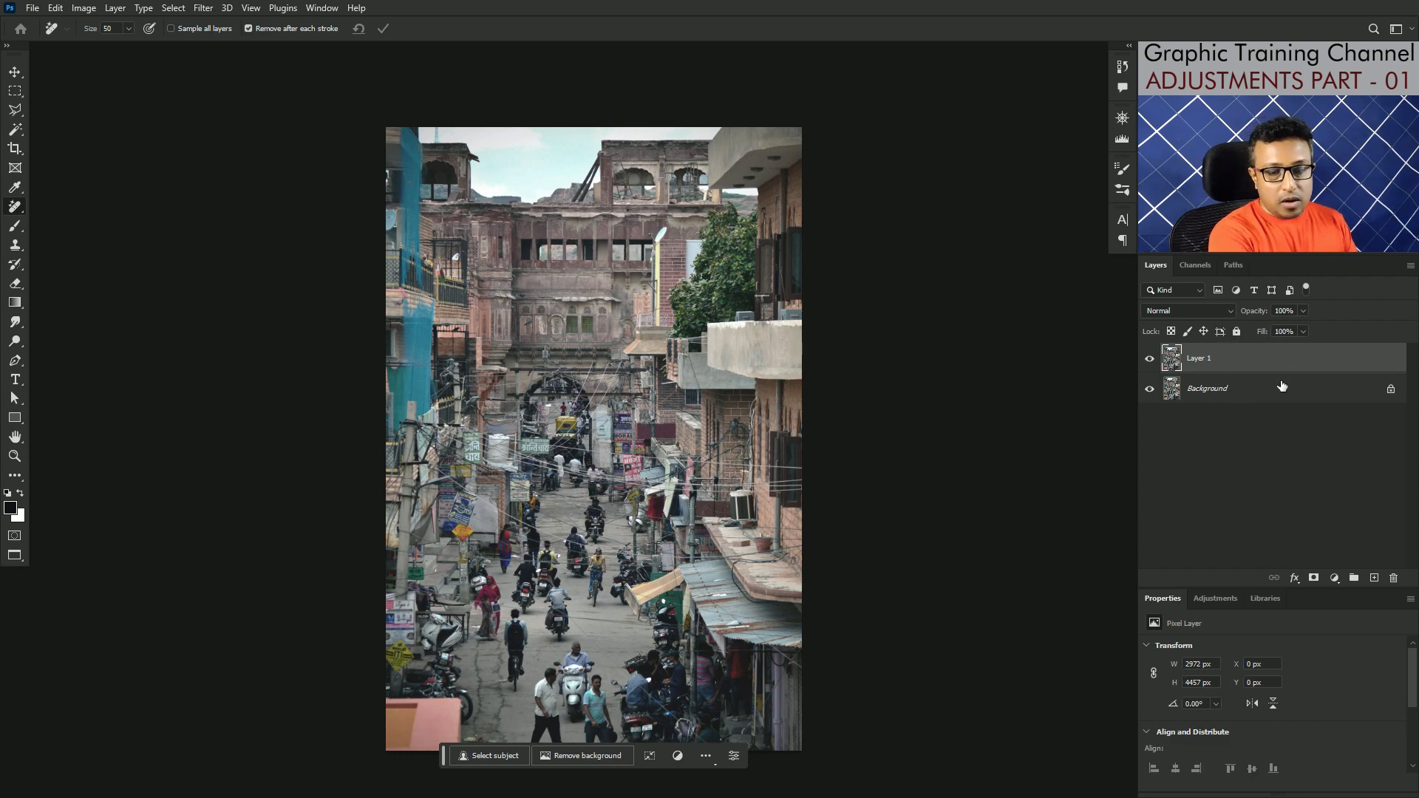
click(83, 9)
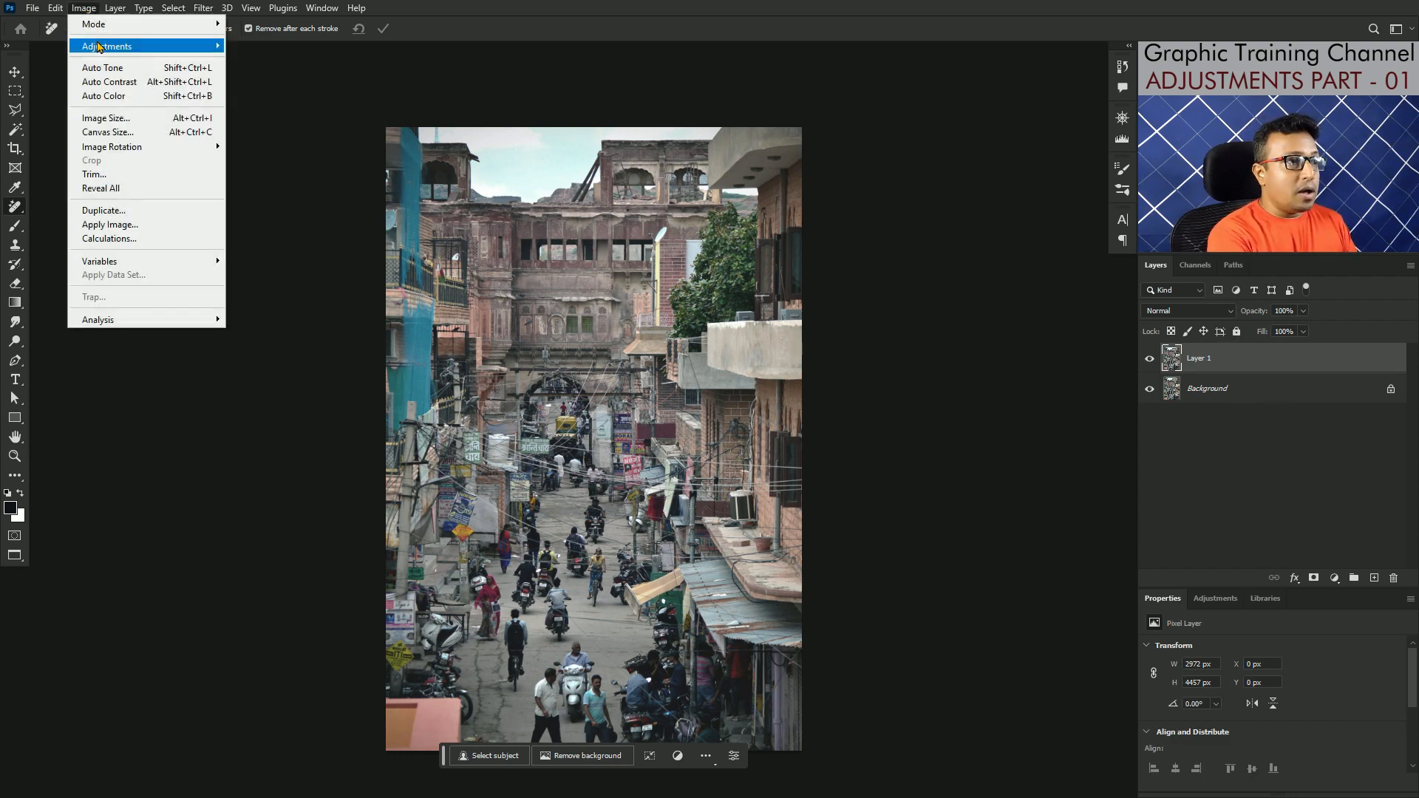
mouse_move(93, 46)
click(266, 45)
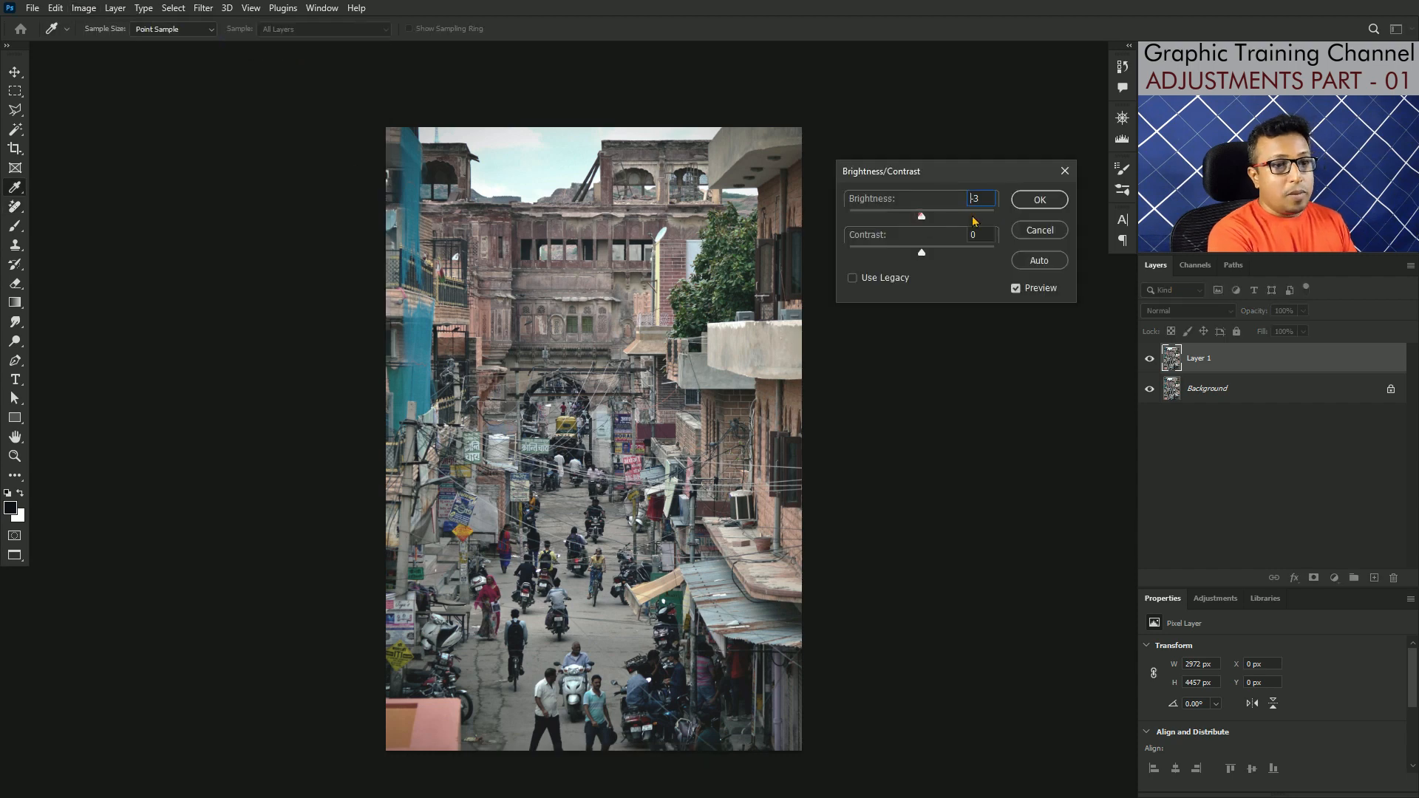
drag(921, 218, 1035, 220)
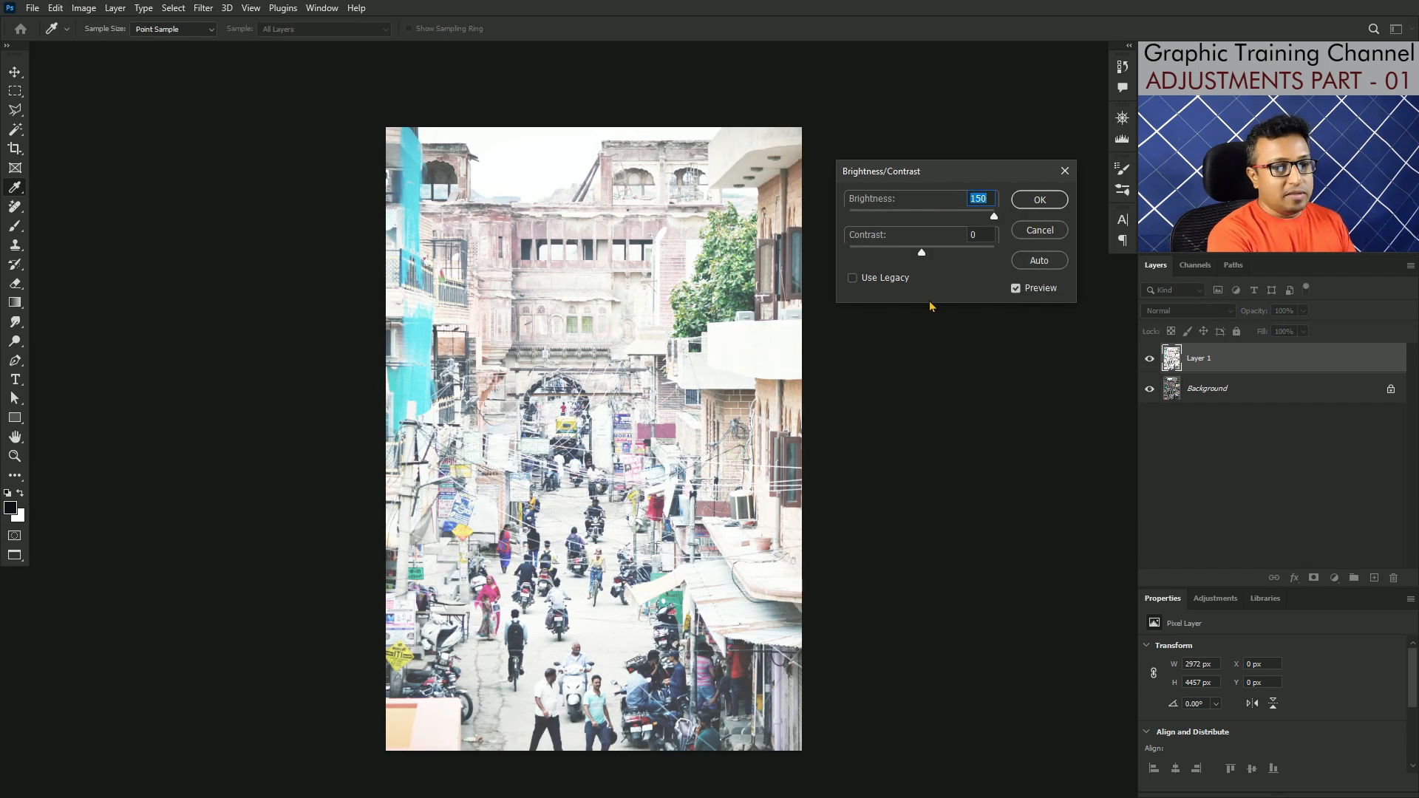
drag(923, 257, 960, 253)
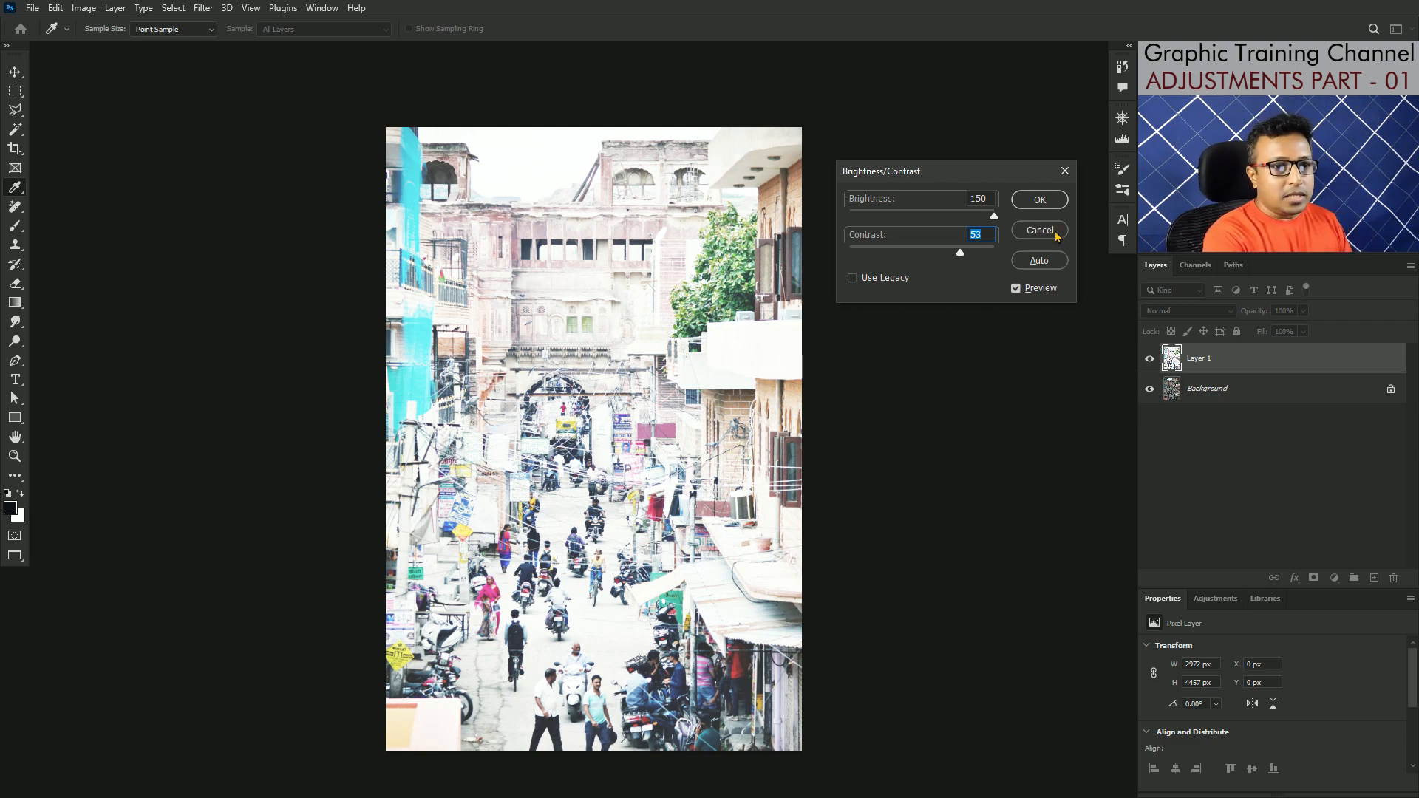
click(1065, 173)
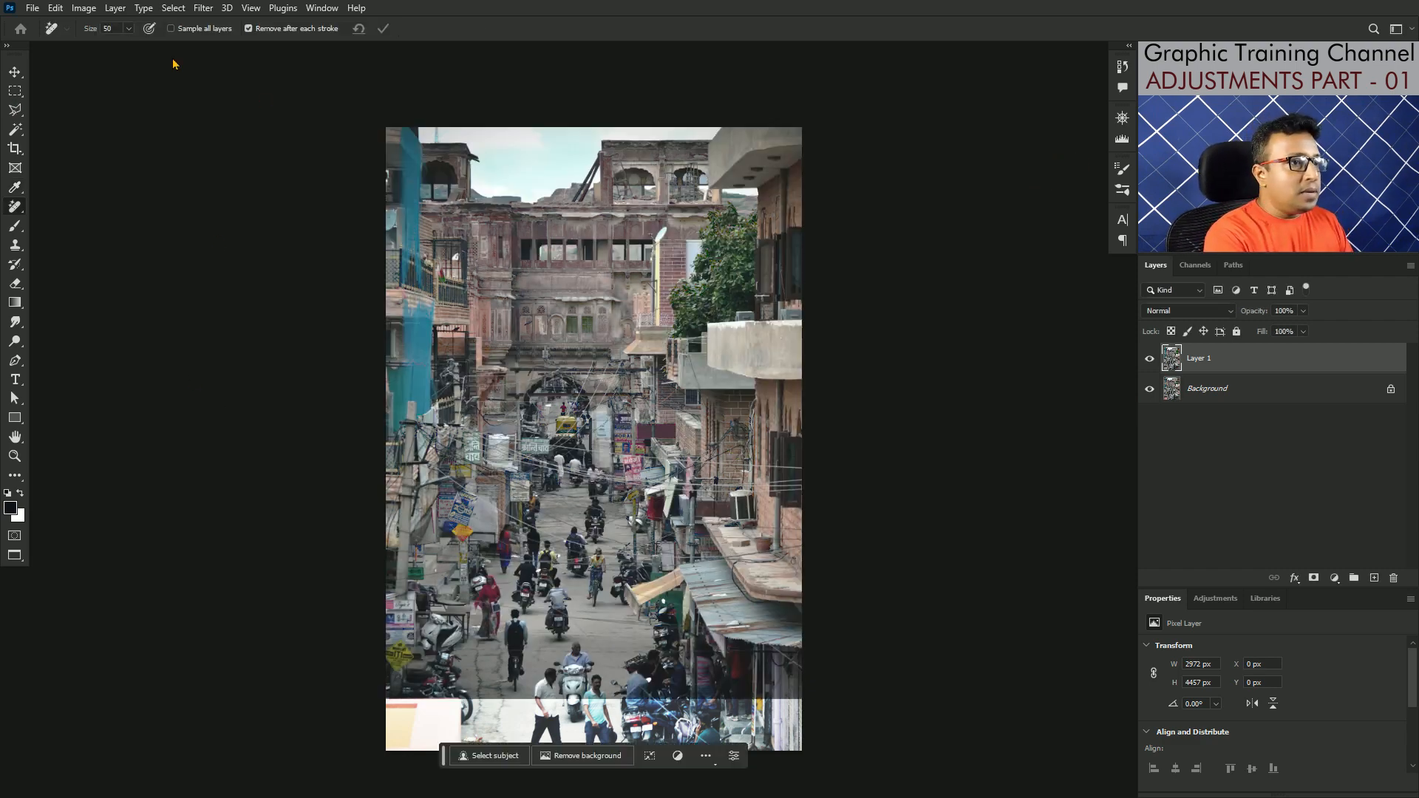
Step: Try a Brightness/Contrast adjustment on Layer 1 with brightness 57, then return brightness to 0
click(83, 8)
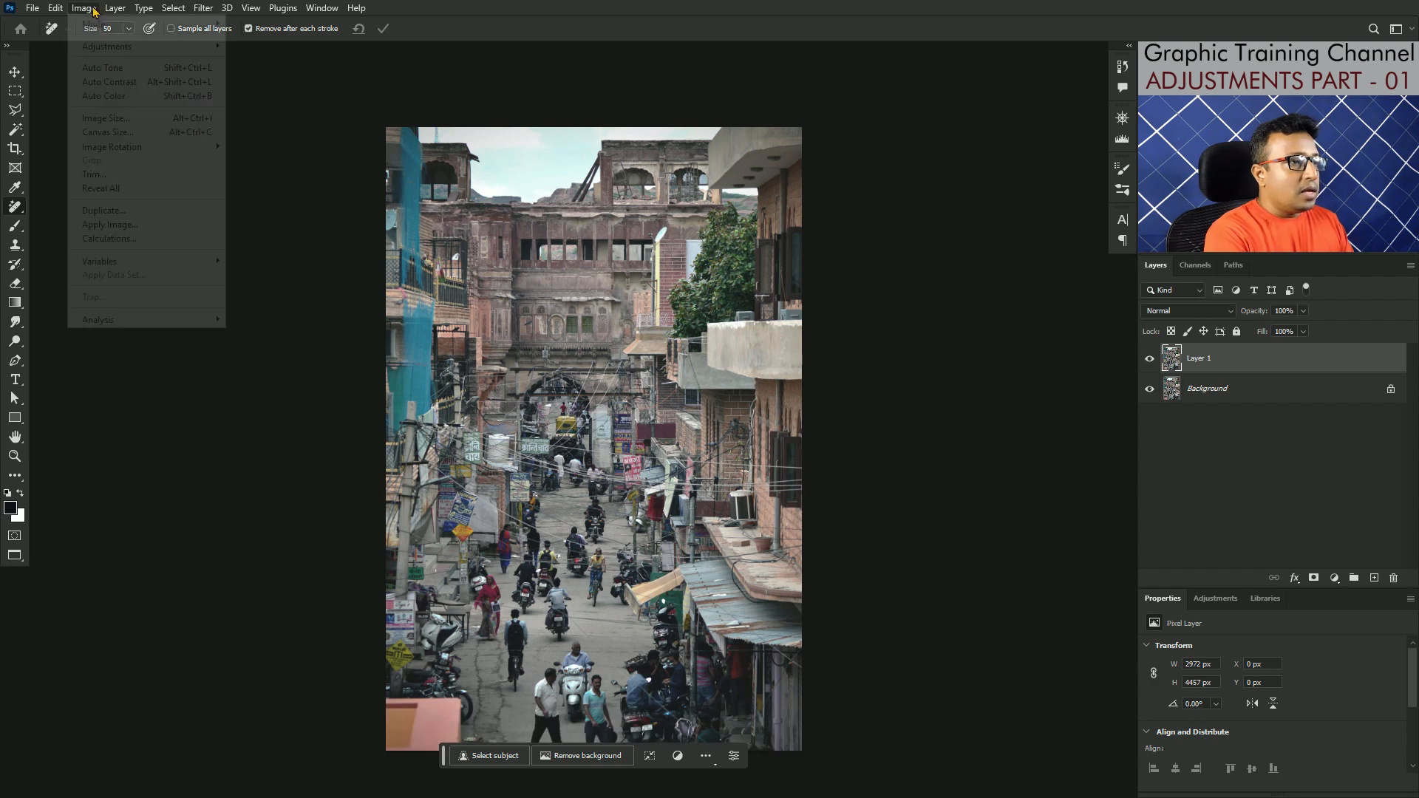
click(104, 46)
click(284, 48)
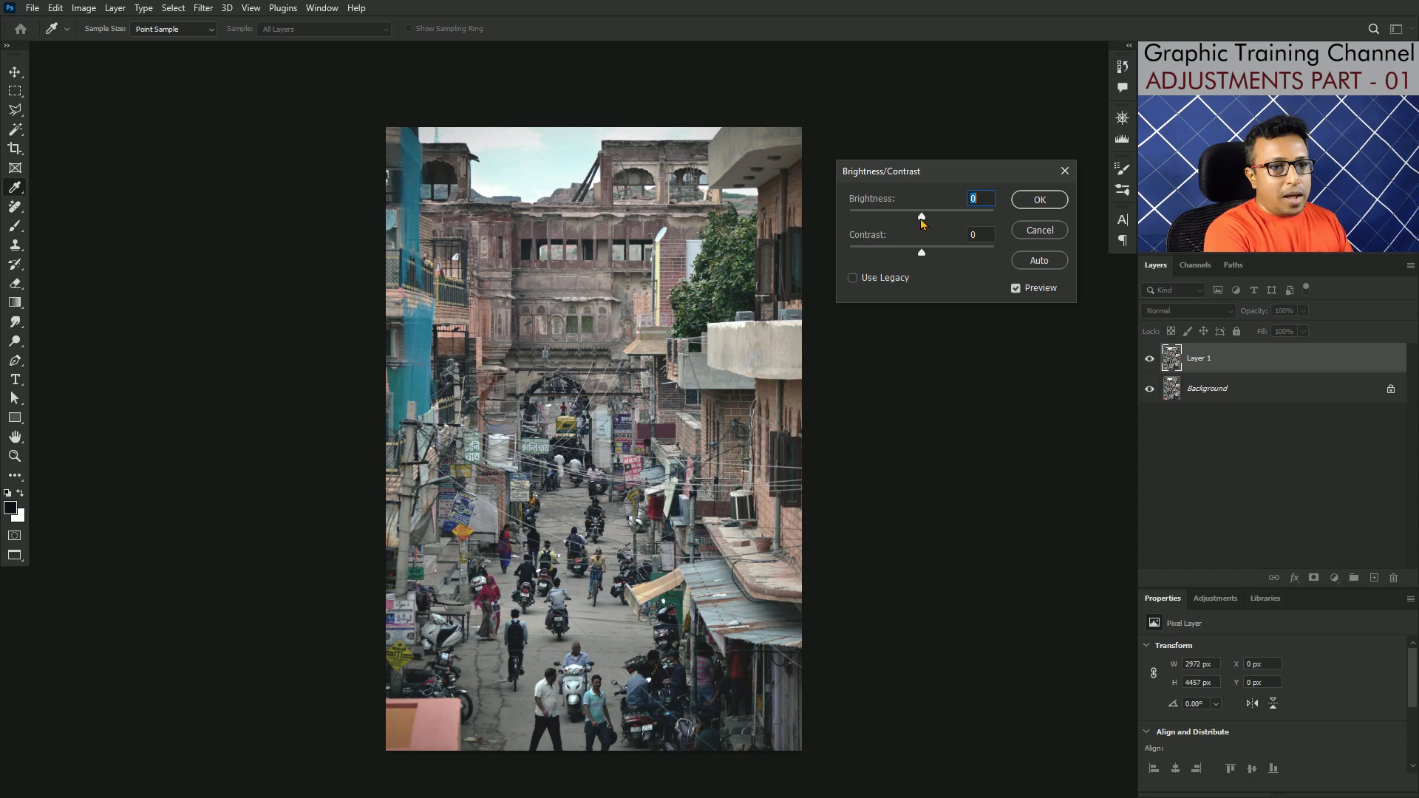
drag(922, 217, 947, 221)
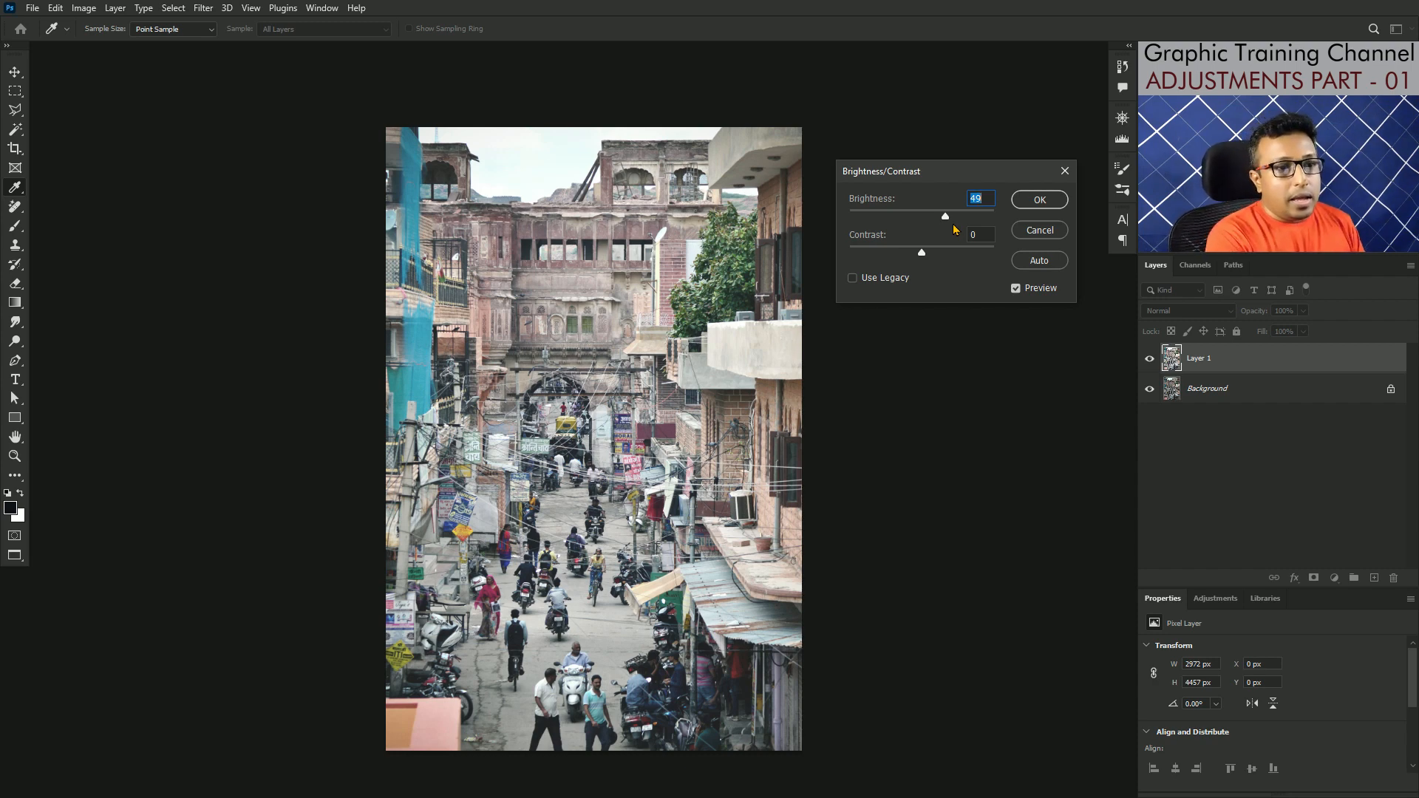
drag(945, 217, 949, 219)
drag(949, 218, 949, 218)
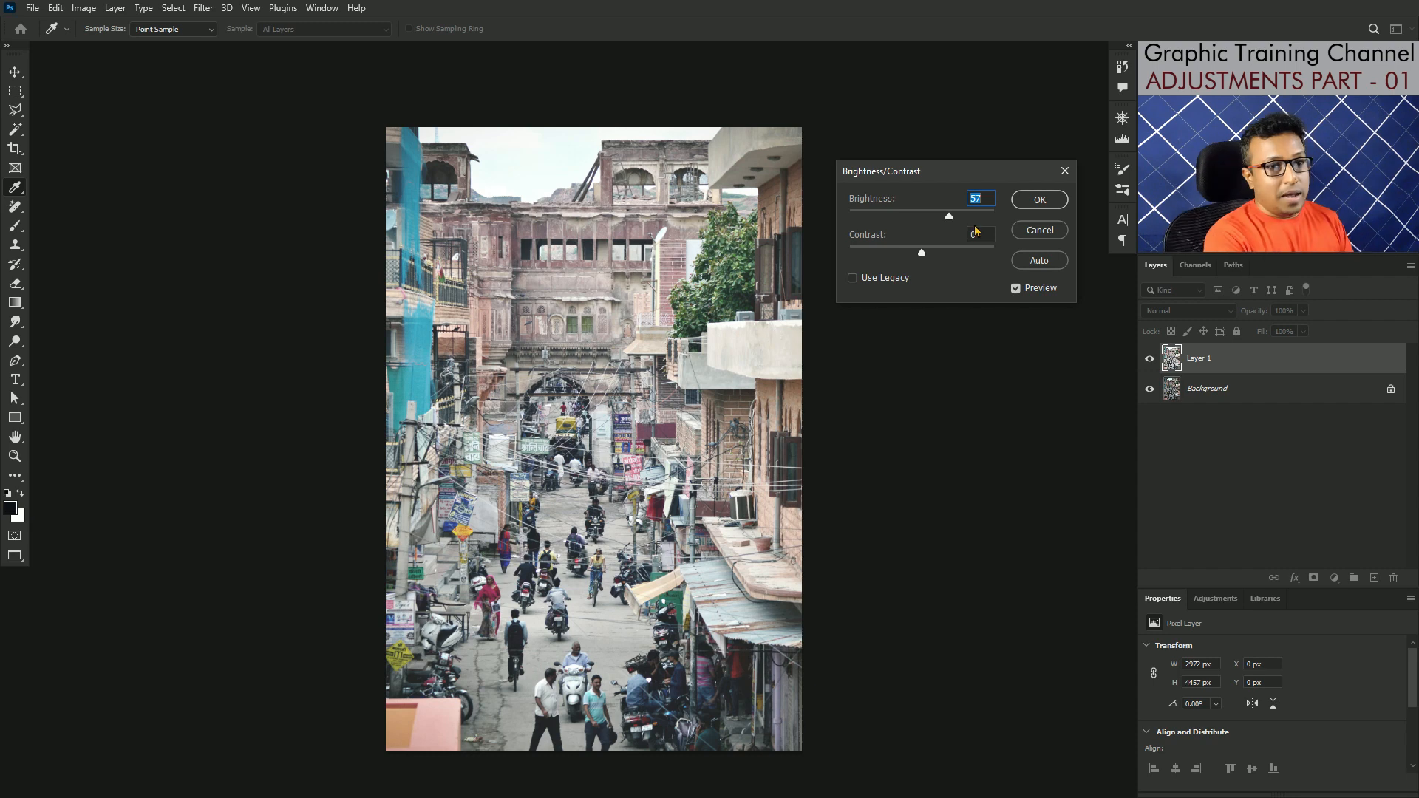
text(0)
Step: Try the maximum contrast of 100 on Layer 1 and reset the Brightness/Contrast values
click(921, 254)
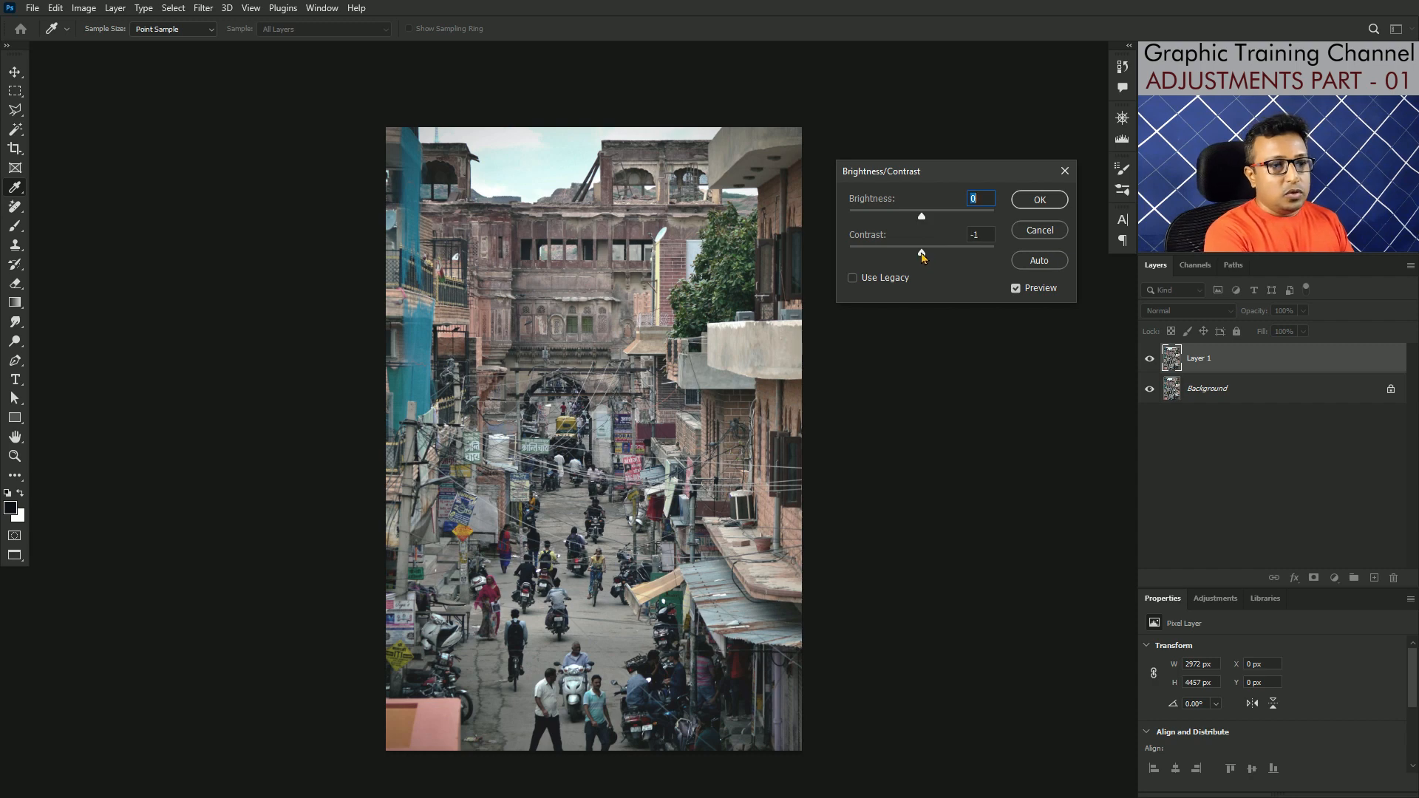
drag(922, 254, 1002, 258)
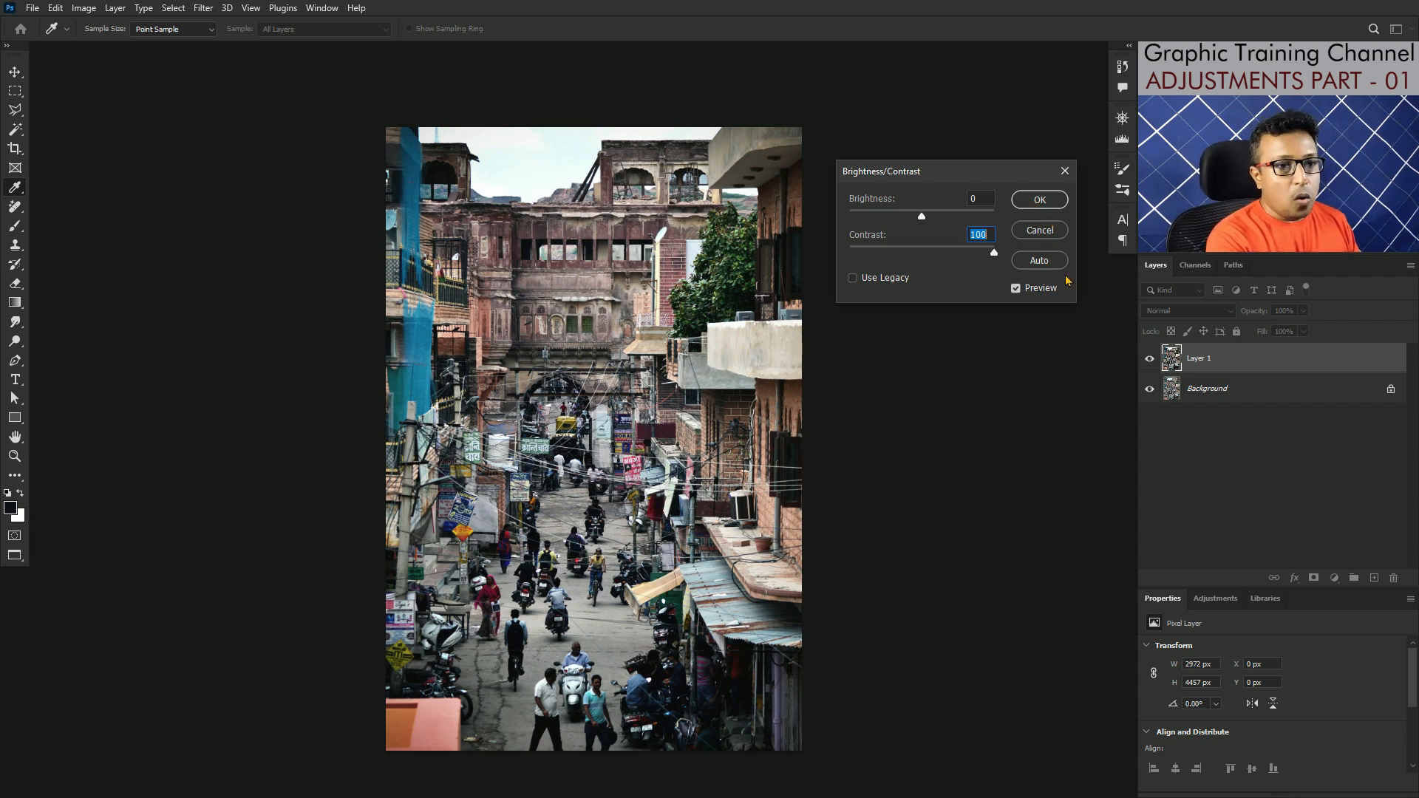
key(alt)
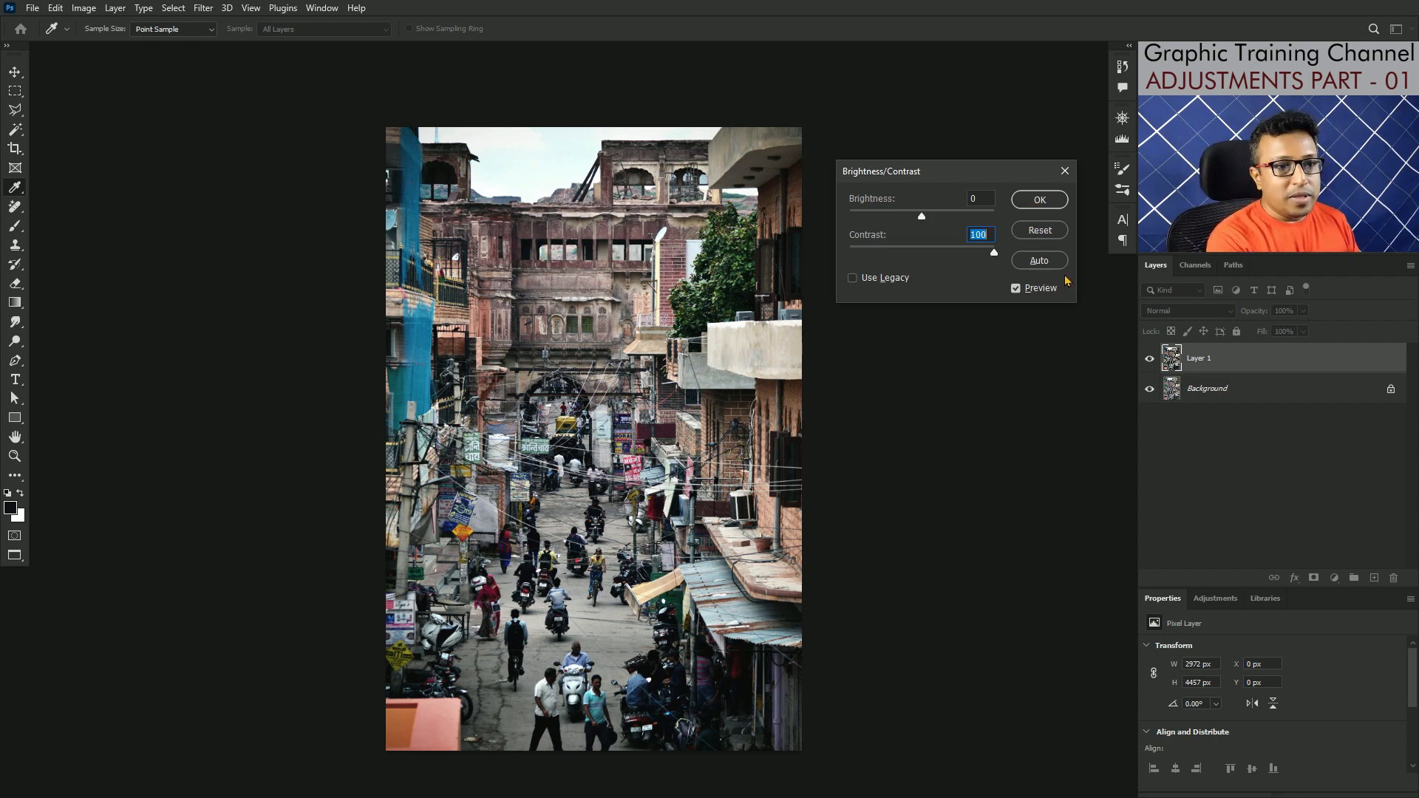
alt+click(1039, 232)
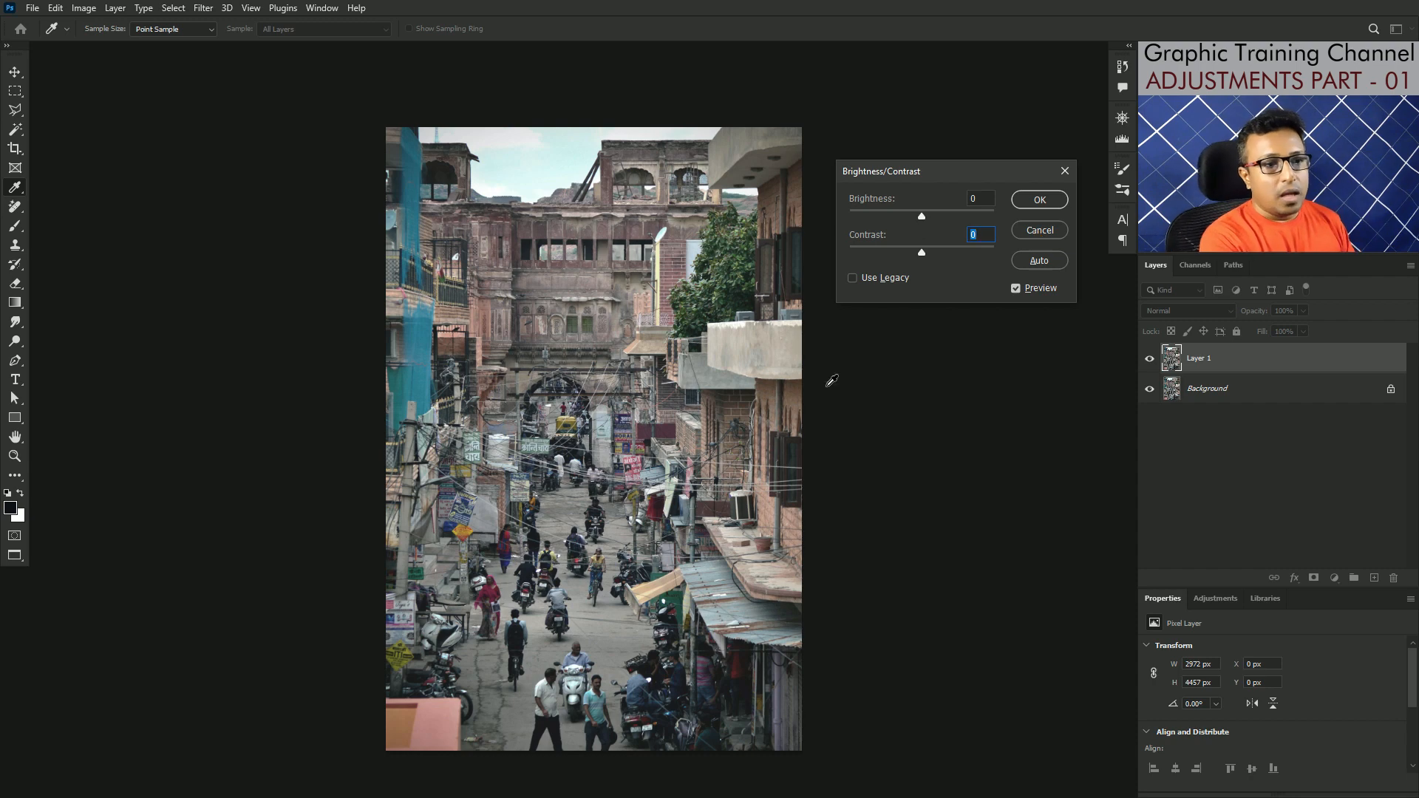
Step: Try the Use Legacy mode with contrast 100 and brightness 37, then reset the Brightness/Contrast settings
click(853, 279)
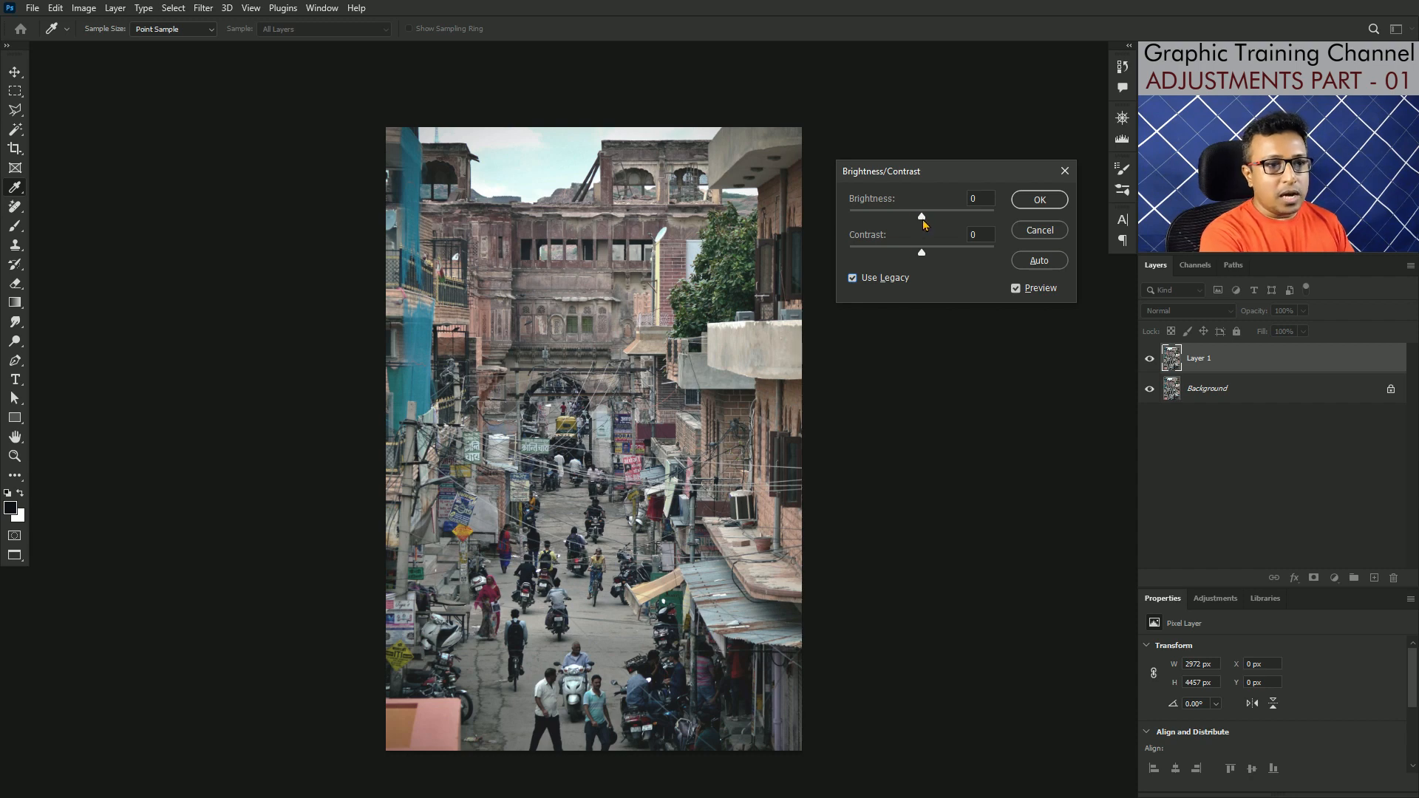
drag(921, 217, 1014, 254)
text(00)
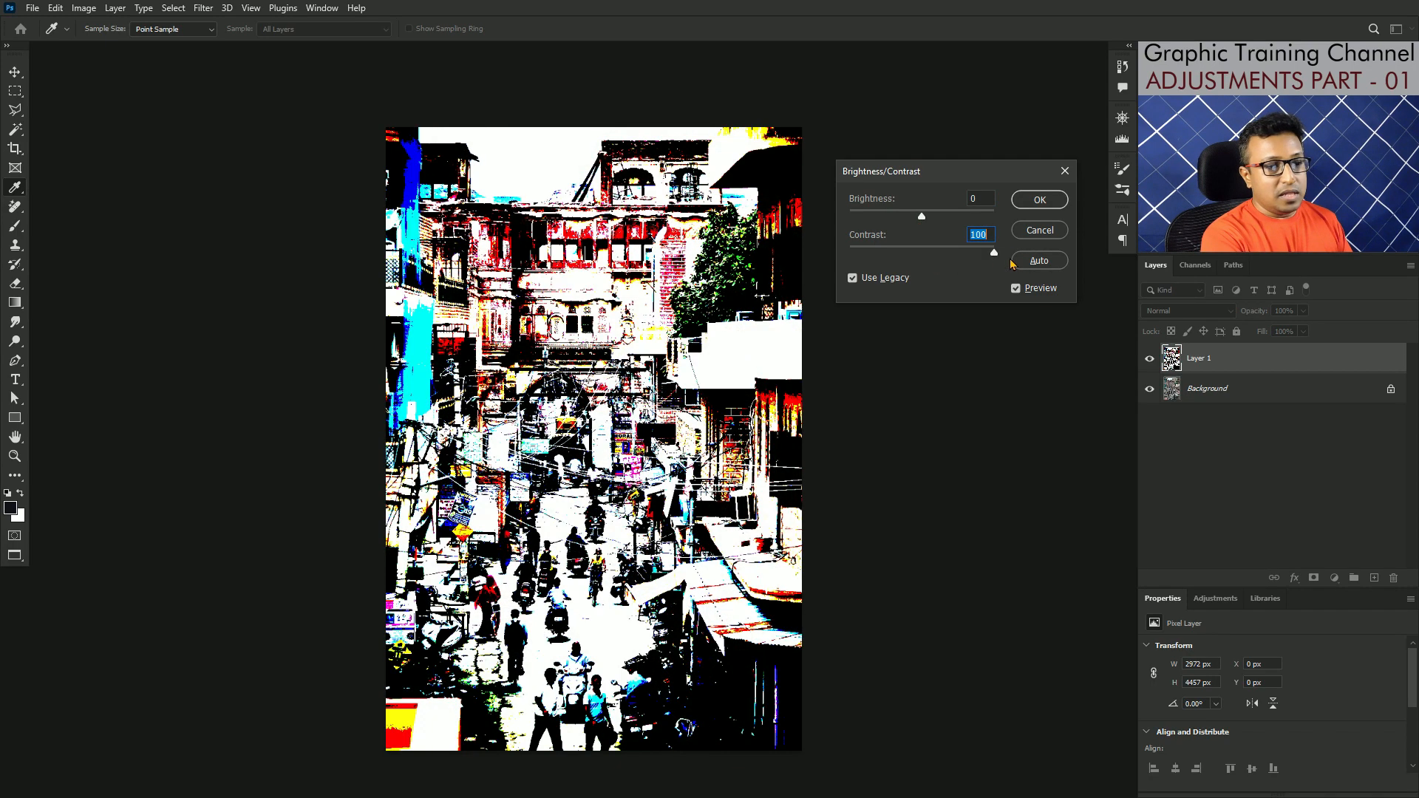
mouse_move(922, 215)
mouse_down()
mouse_move(992, 216)
mouse_move(949, 223)
mouse_up()
key(alt)
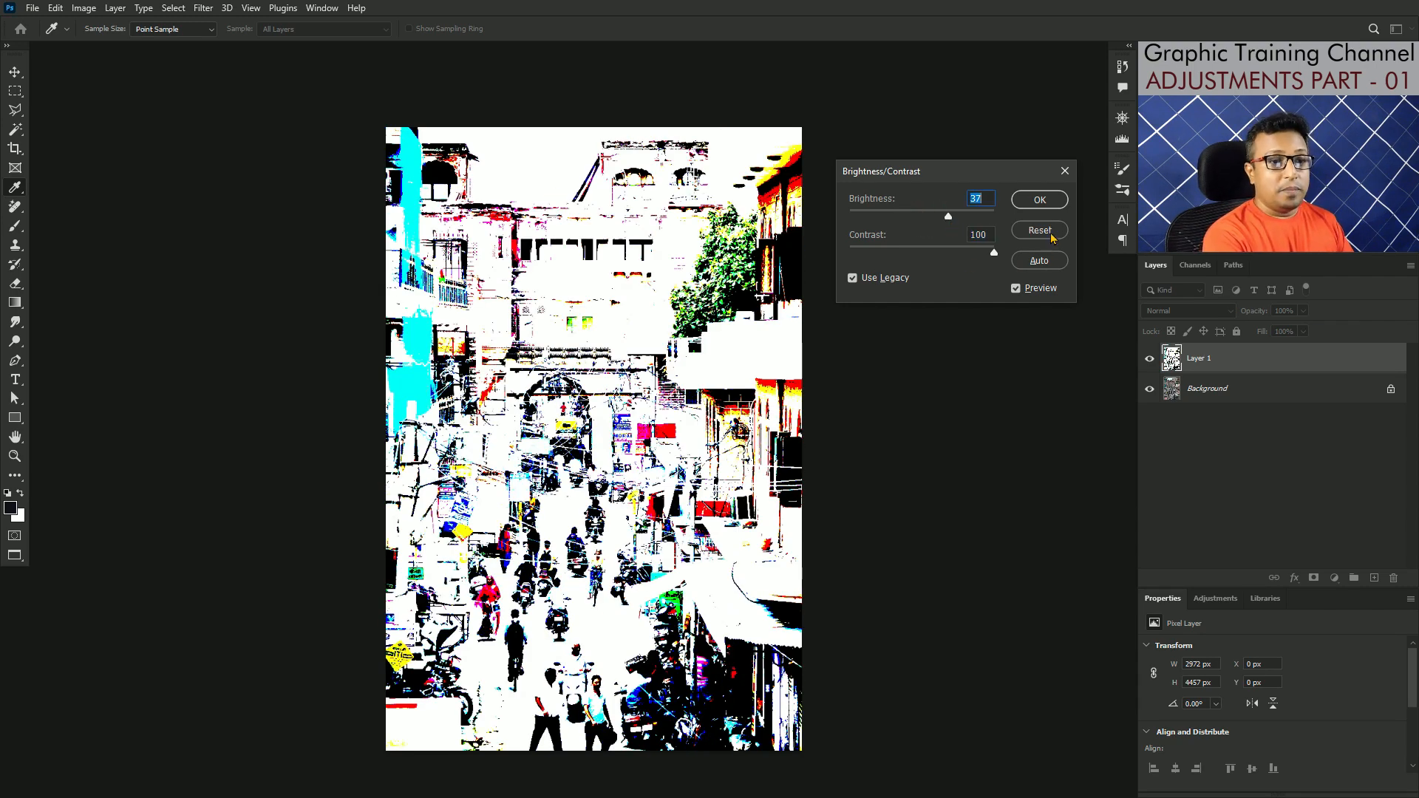
alt+click(1052, 237)
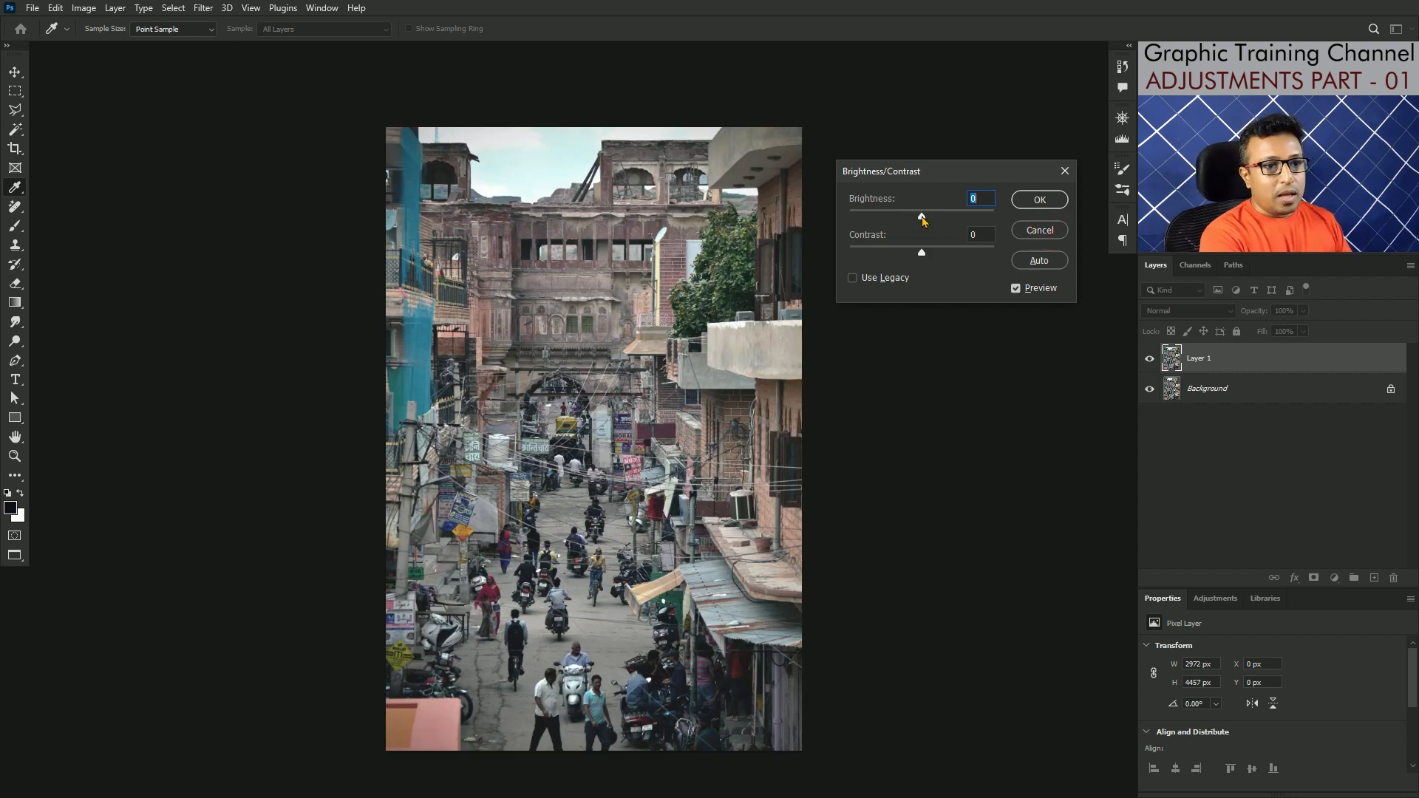
Step: Apply brightness 24 and contrast 23 to Layer 1 and compare it with the original by toggling the layer's visibility
drag(921, 215, 942, 258)
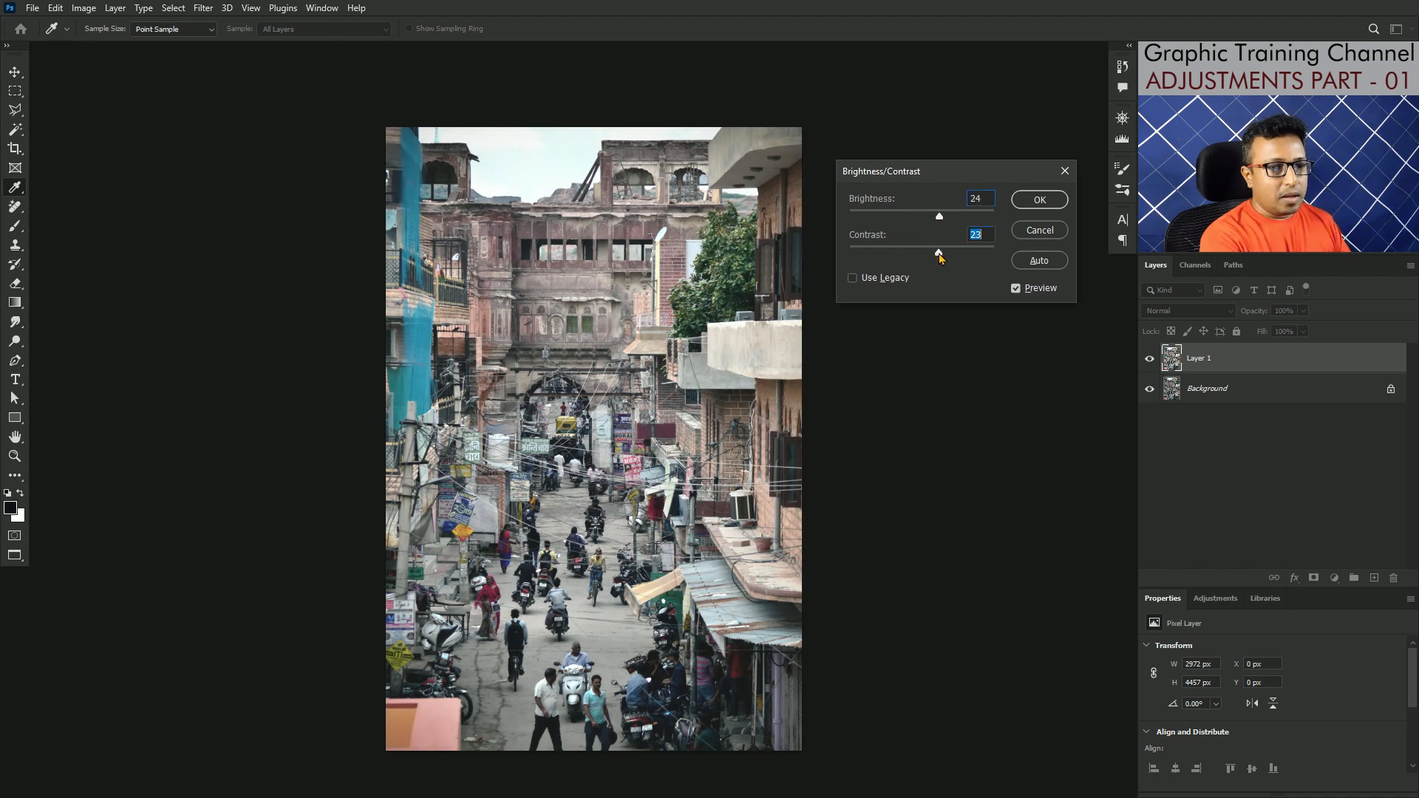
click(1039, 200)
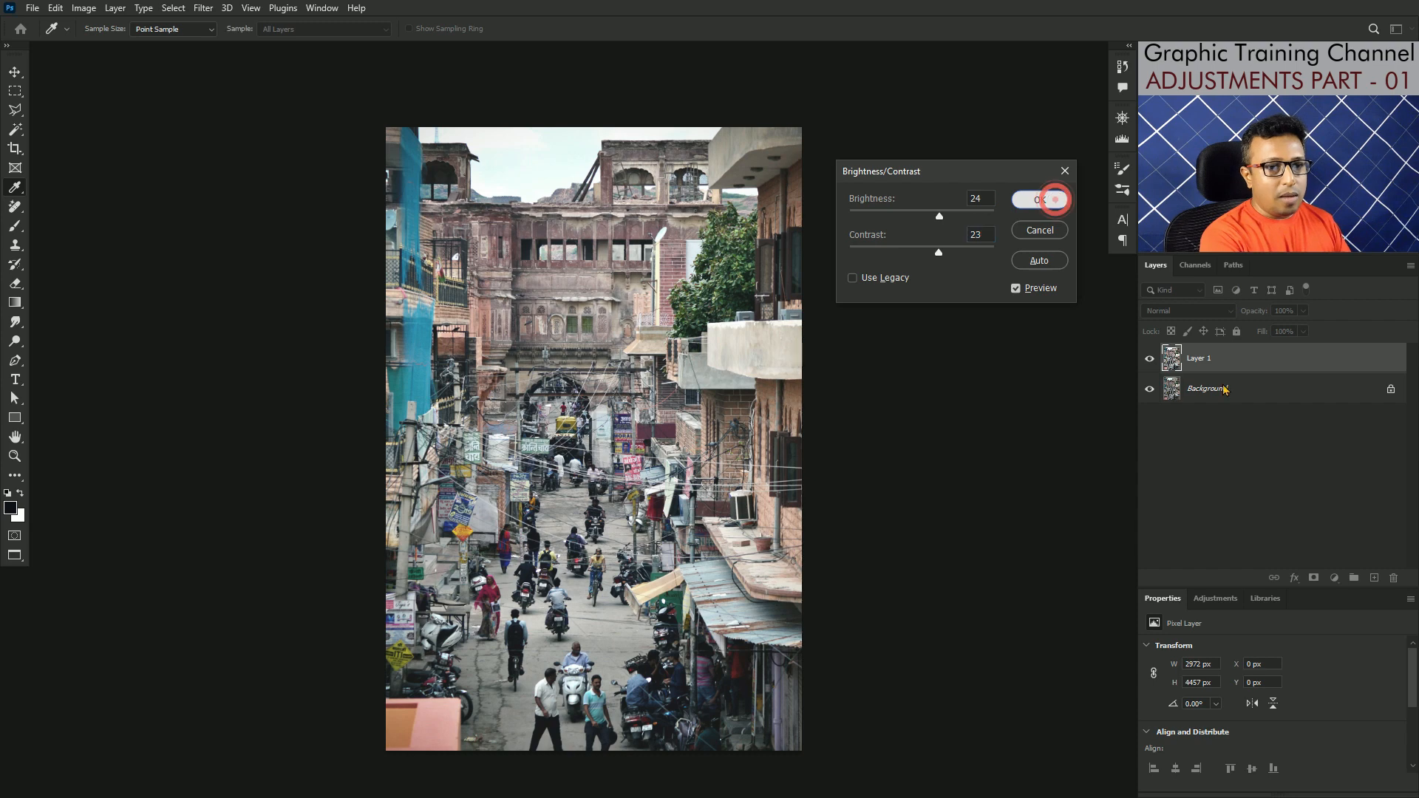
click(1150, 361)
click(1150, 360)
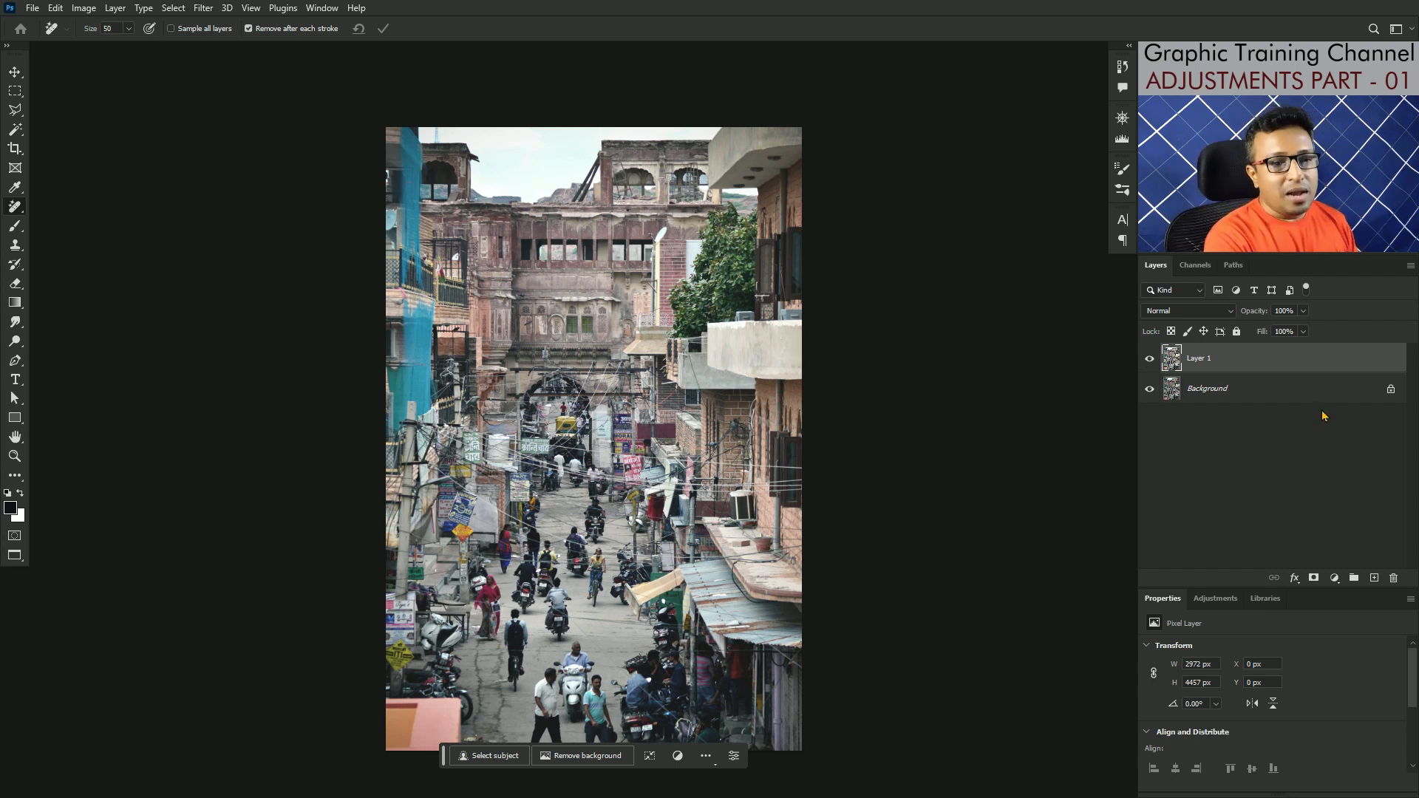
Step: Delete the adjusted Layer 1 and replace it with a fresh, unadjusted copy of the Background layer
drag(1321, 359, 1393, 577)
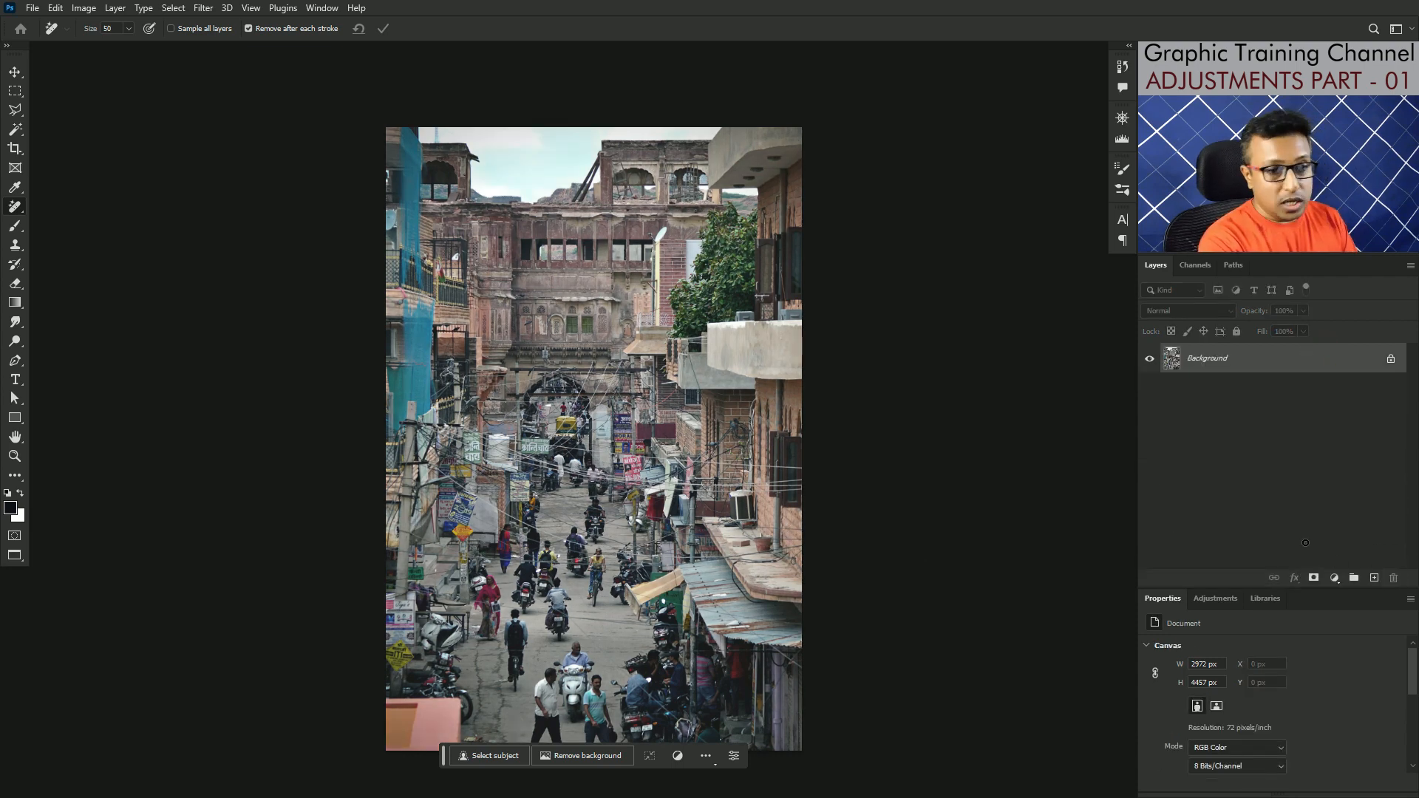
key(ctrl+z)
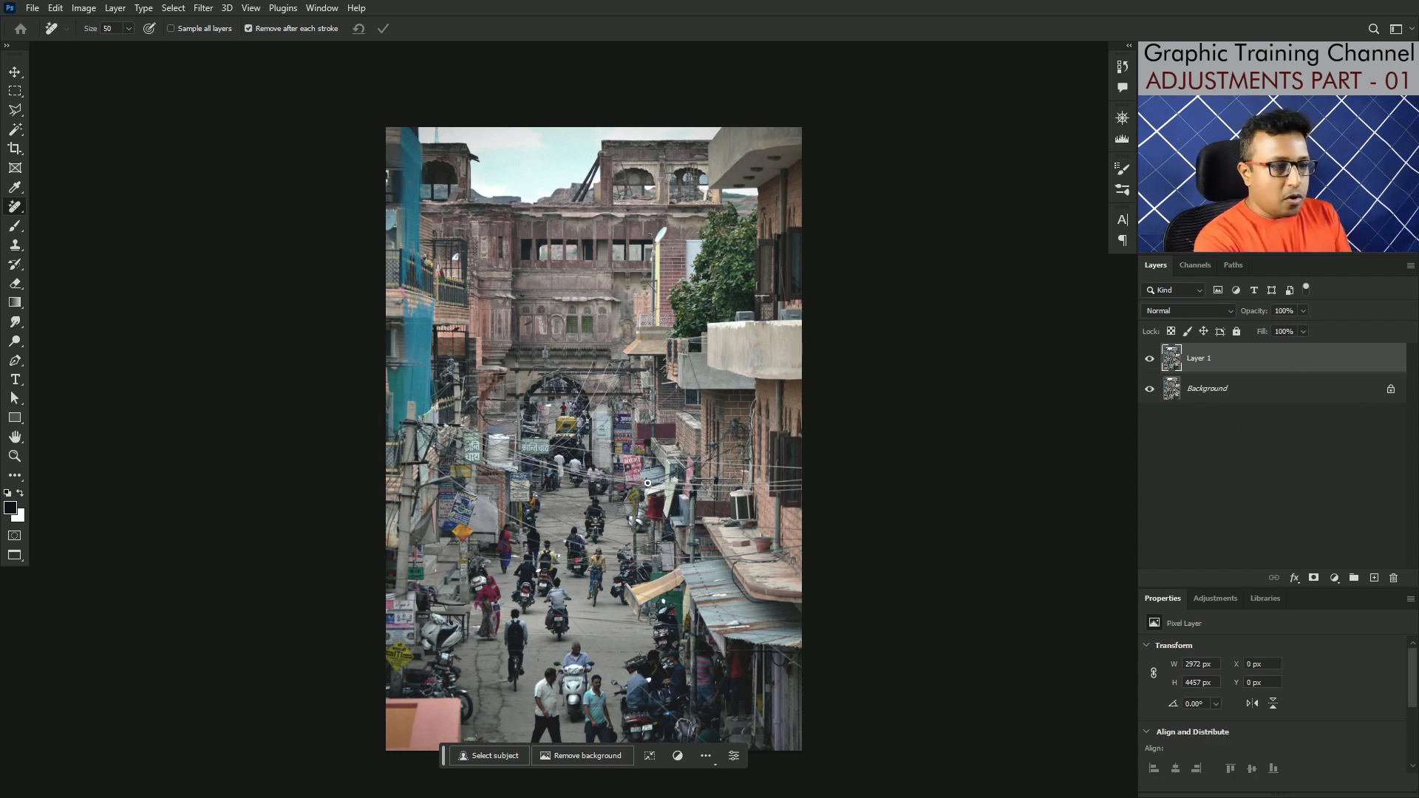
key(ctrl+l)
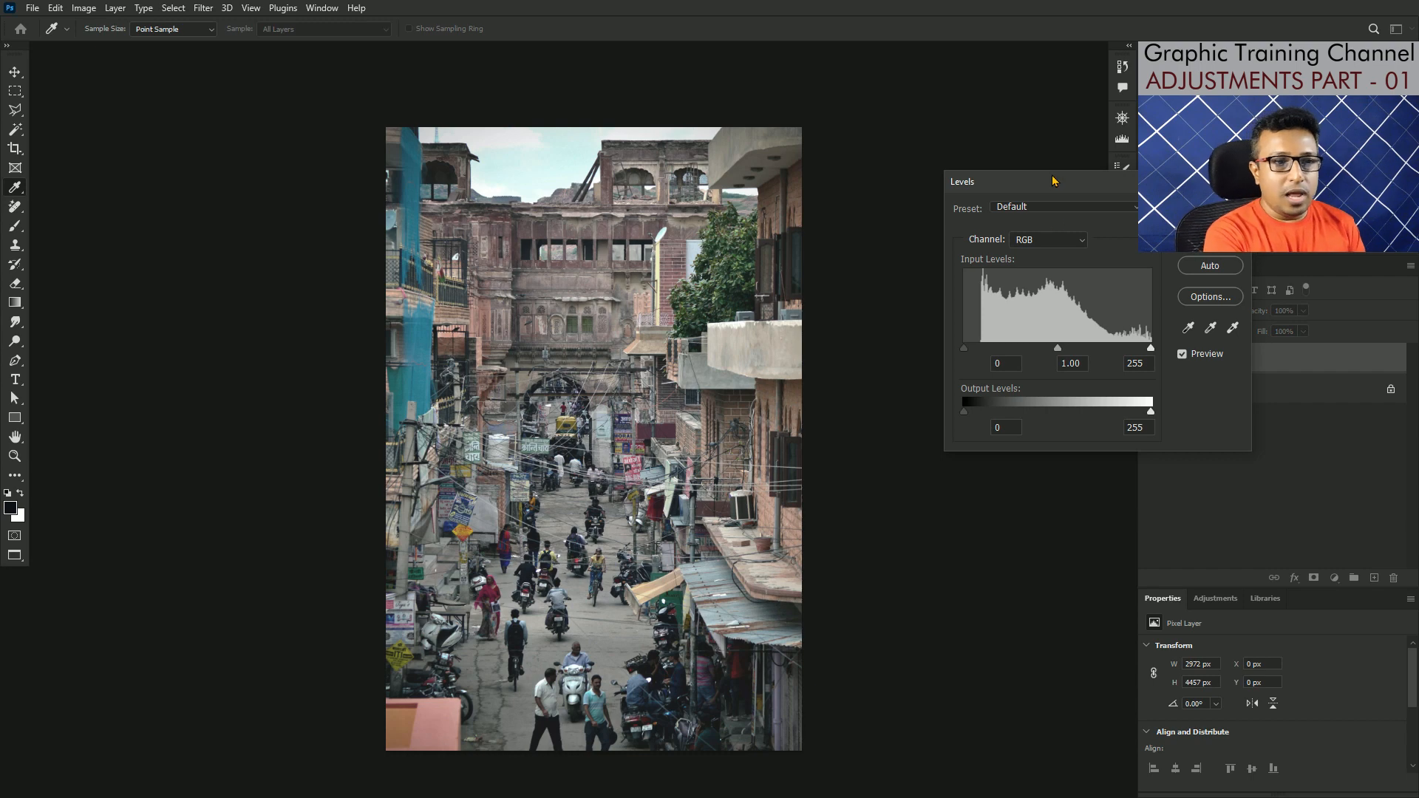
drag(1053, 181, 736, 220)
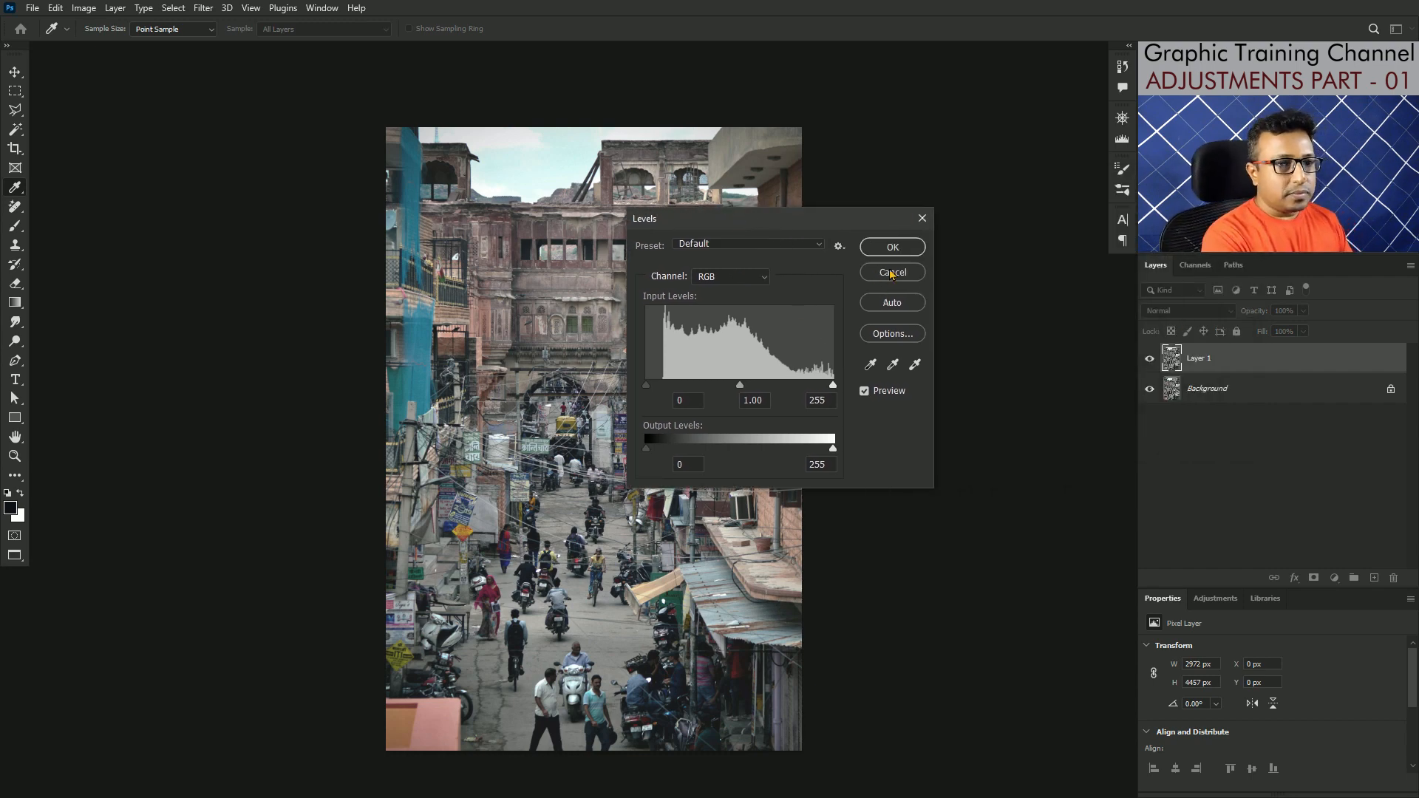
key(Escape)
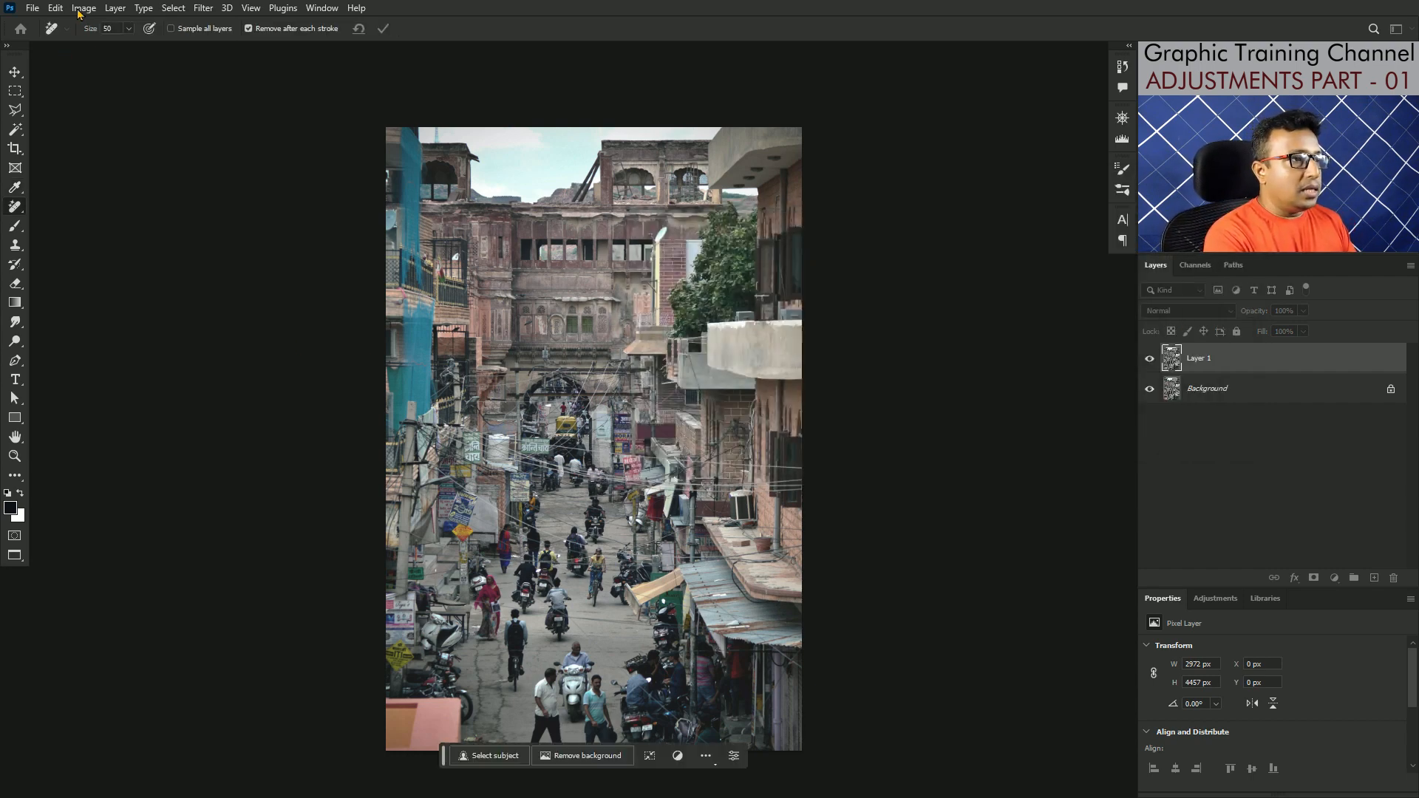
Step: Open the Levels adjustment for Layer 1, place its dialog beside the photo and examine the RGB histogram
click(81, 9)
click(102, 47)
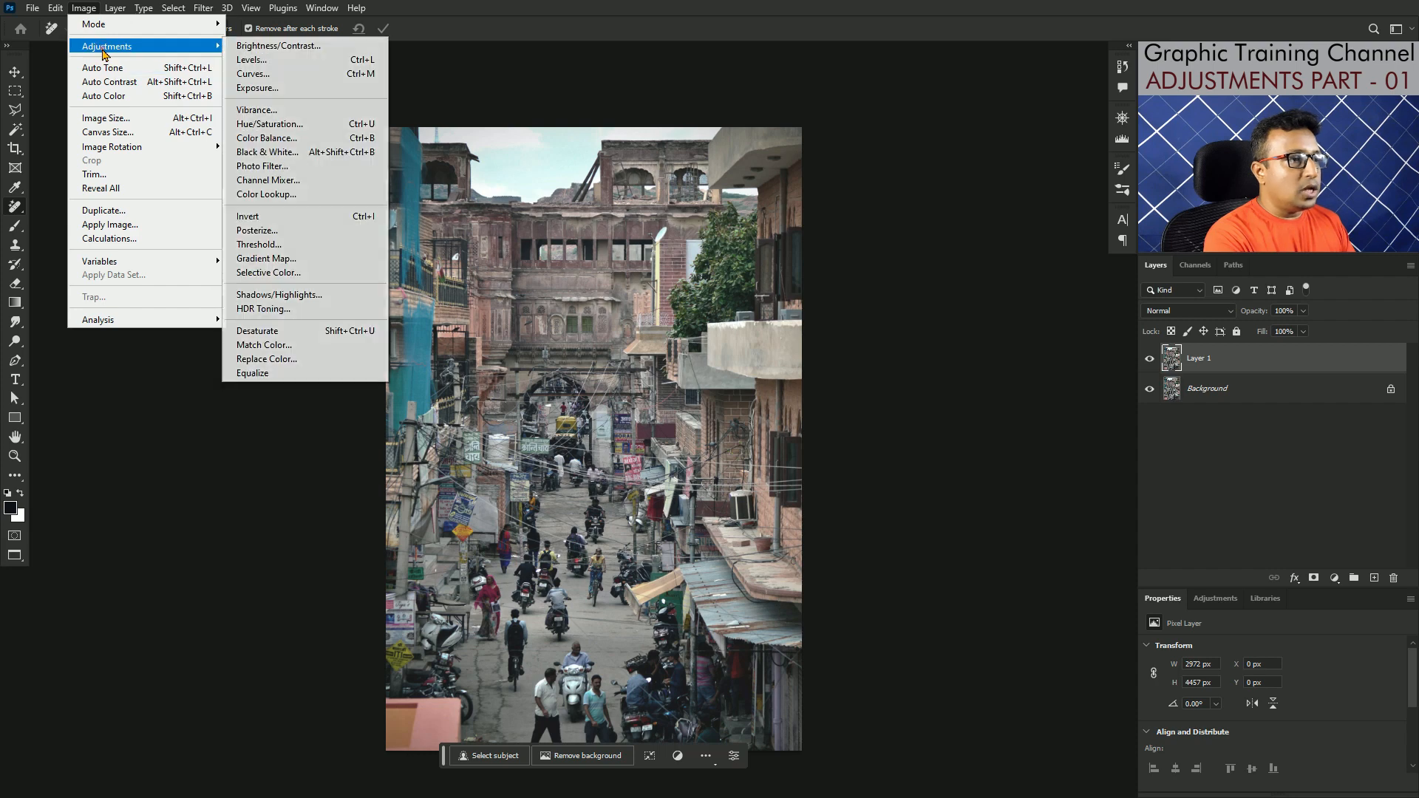
click(282, 62)
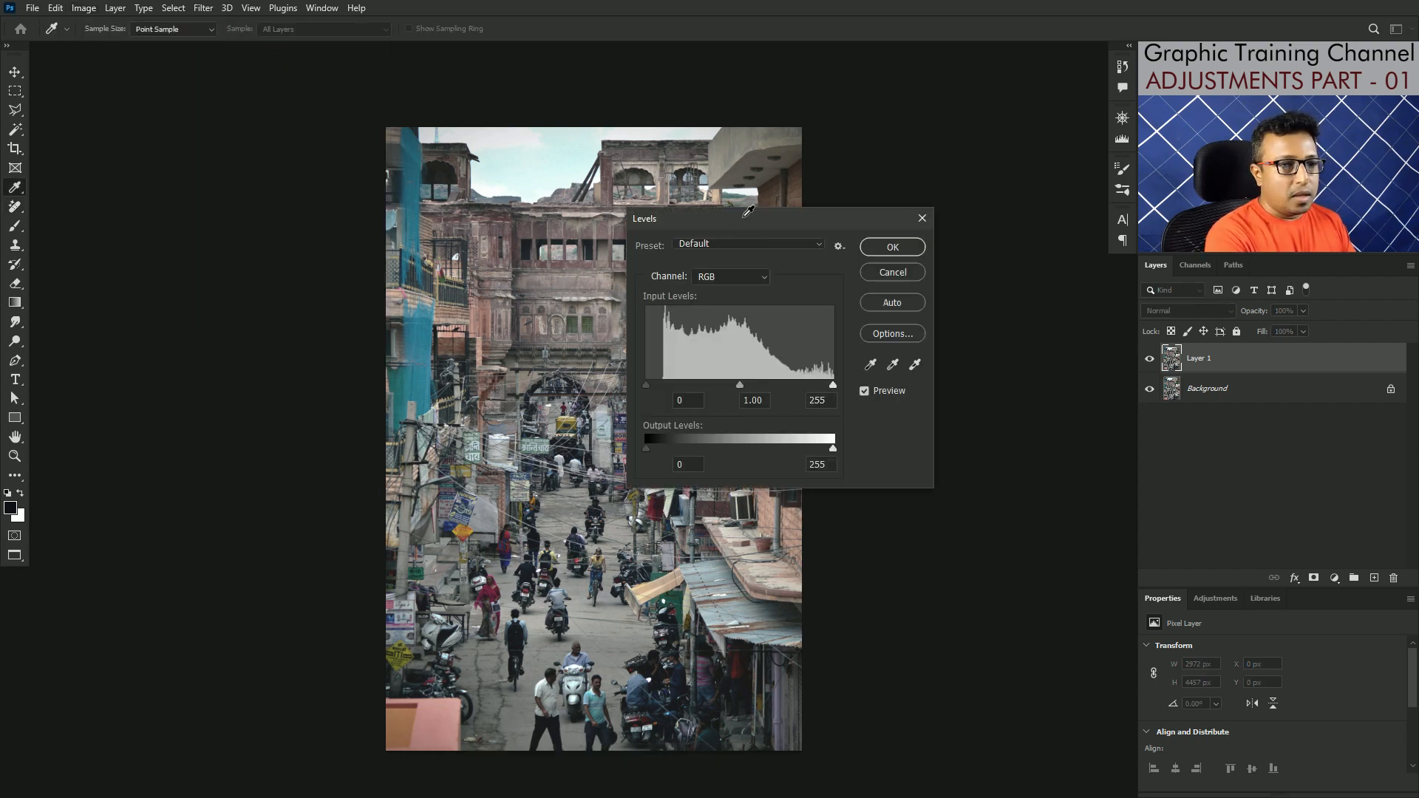
drag(743, 214, 927, 234)
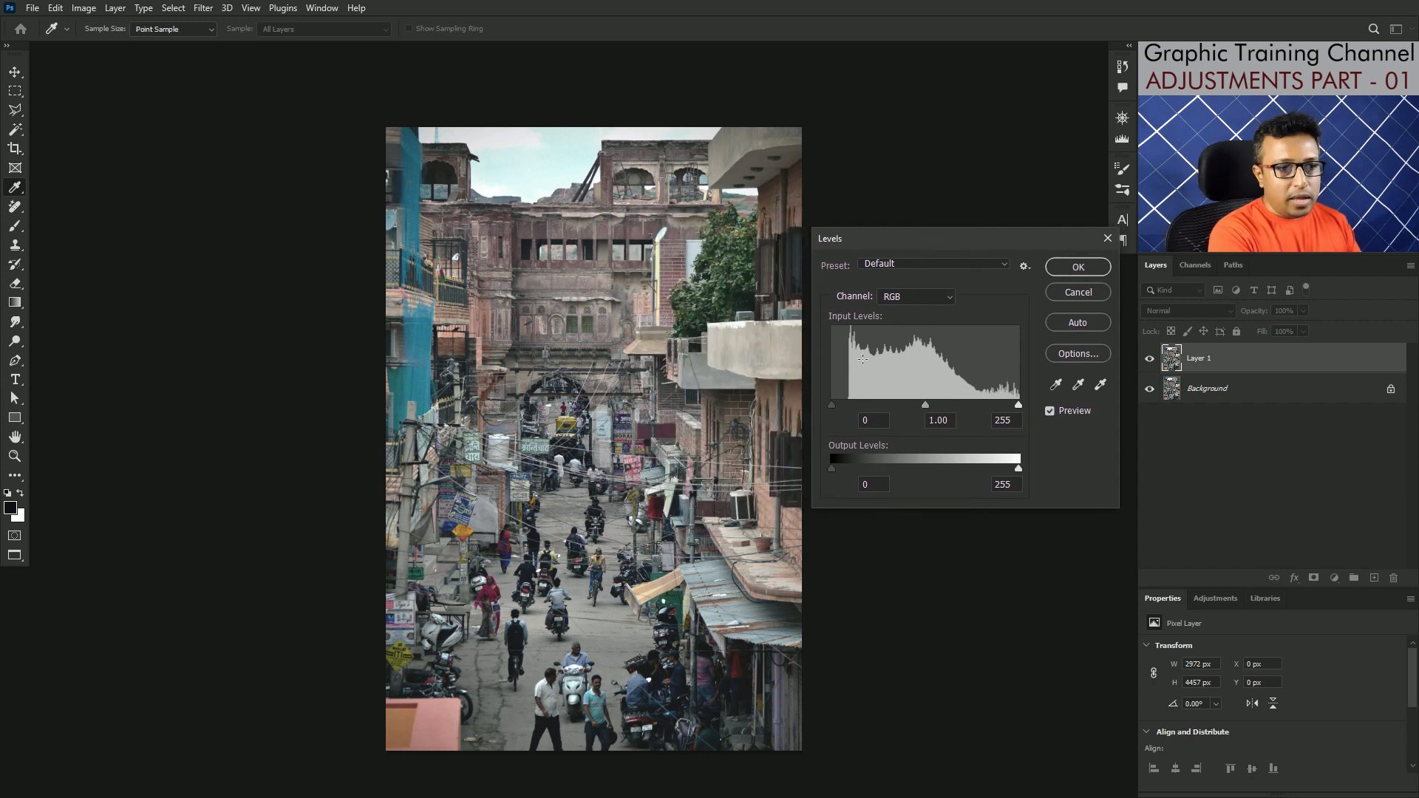
drag(841, 350, 873, 361)
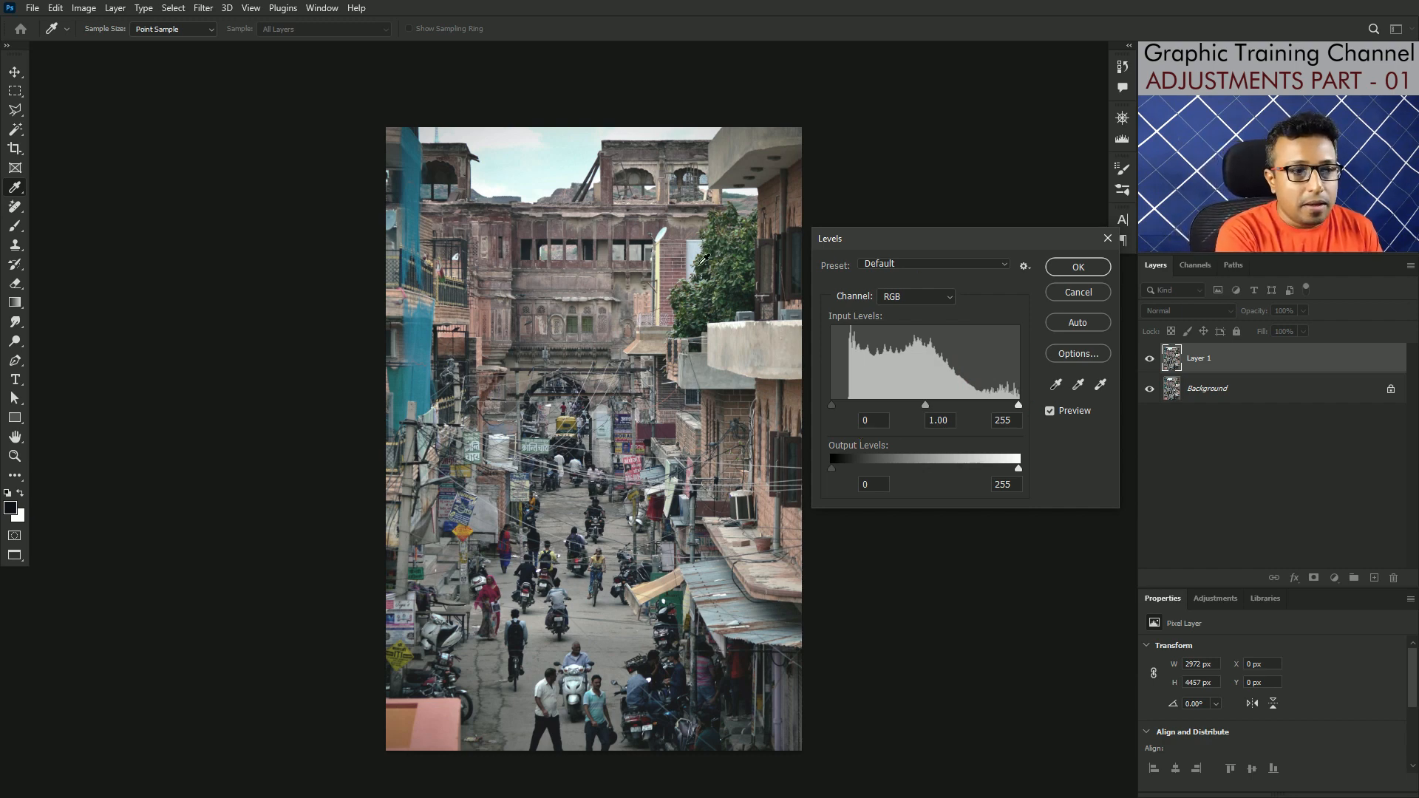
Step: Try the Darker preset in Levels, then switch to the Lighten Shadows preset
click(917, 263)
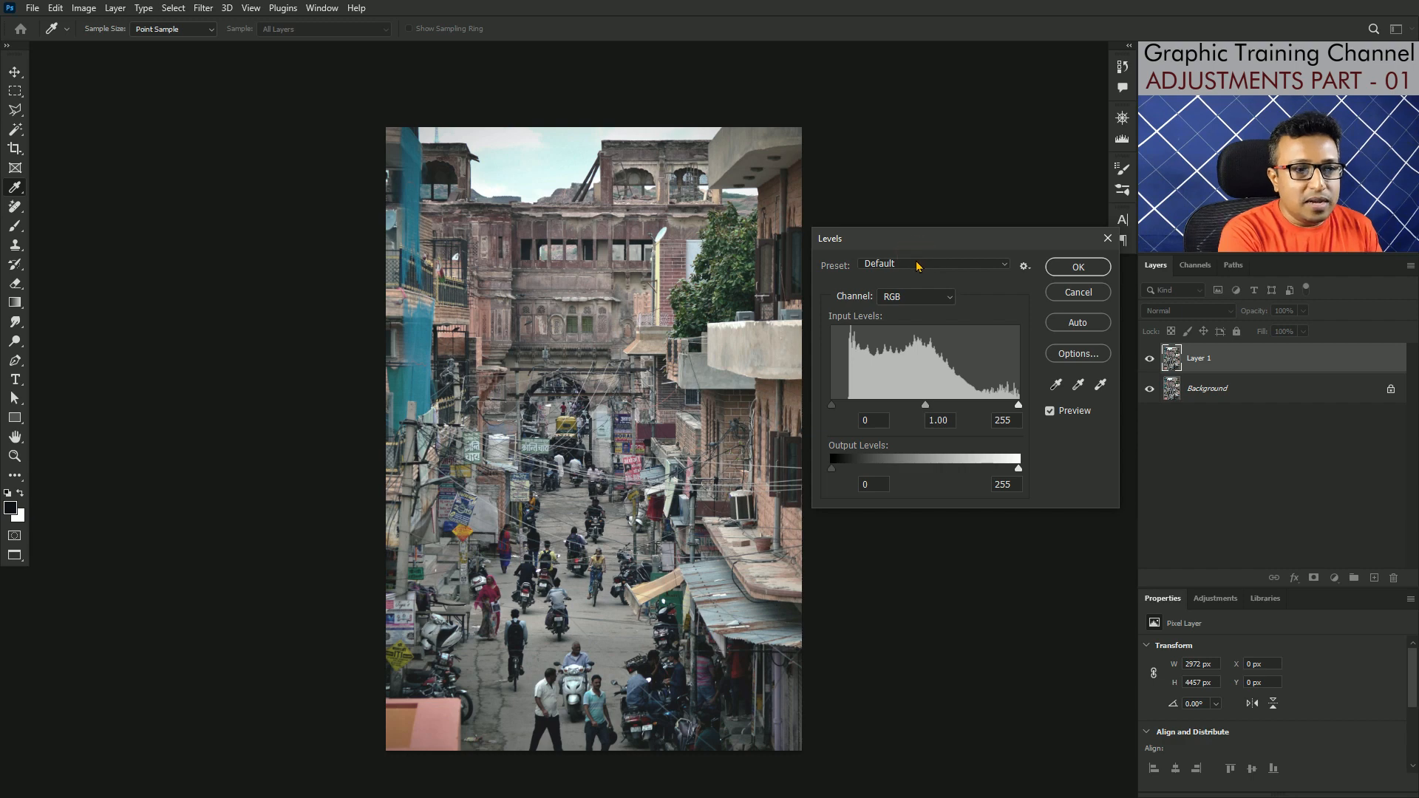
click(1003, 265)
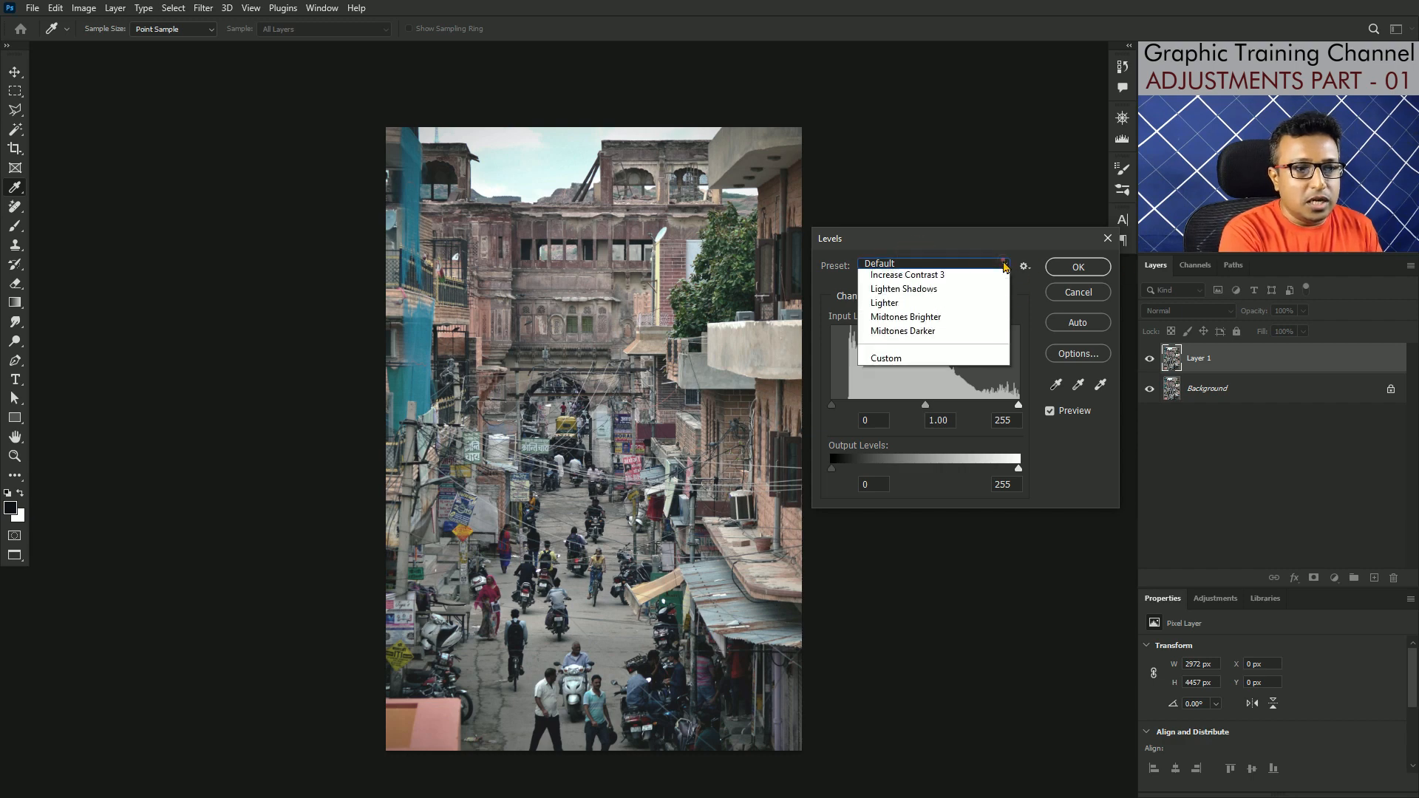
click(899, 311)
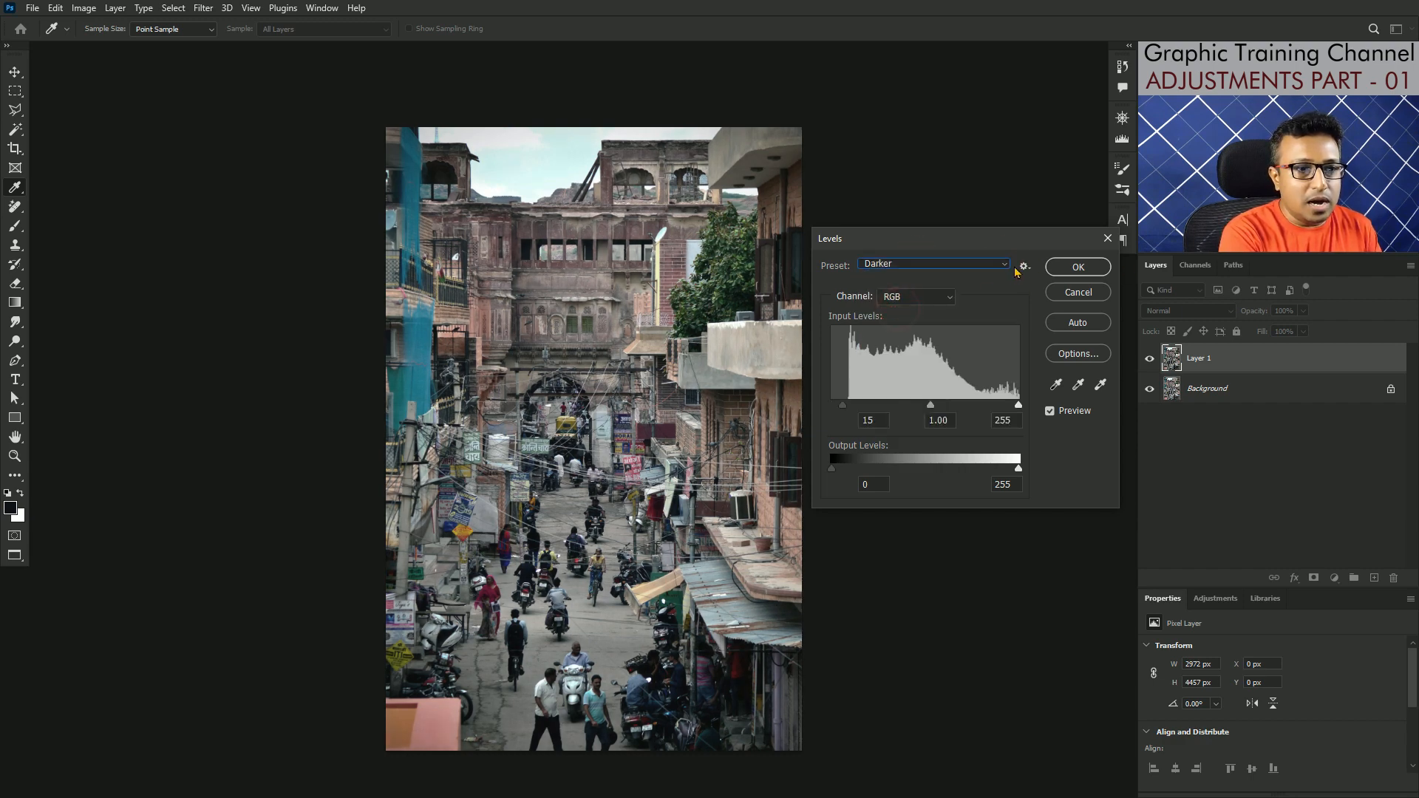
click(1007, 266)
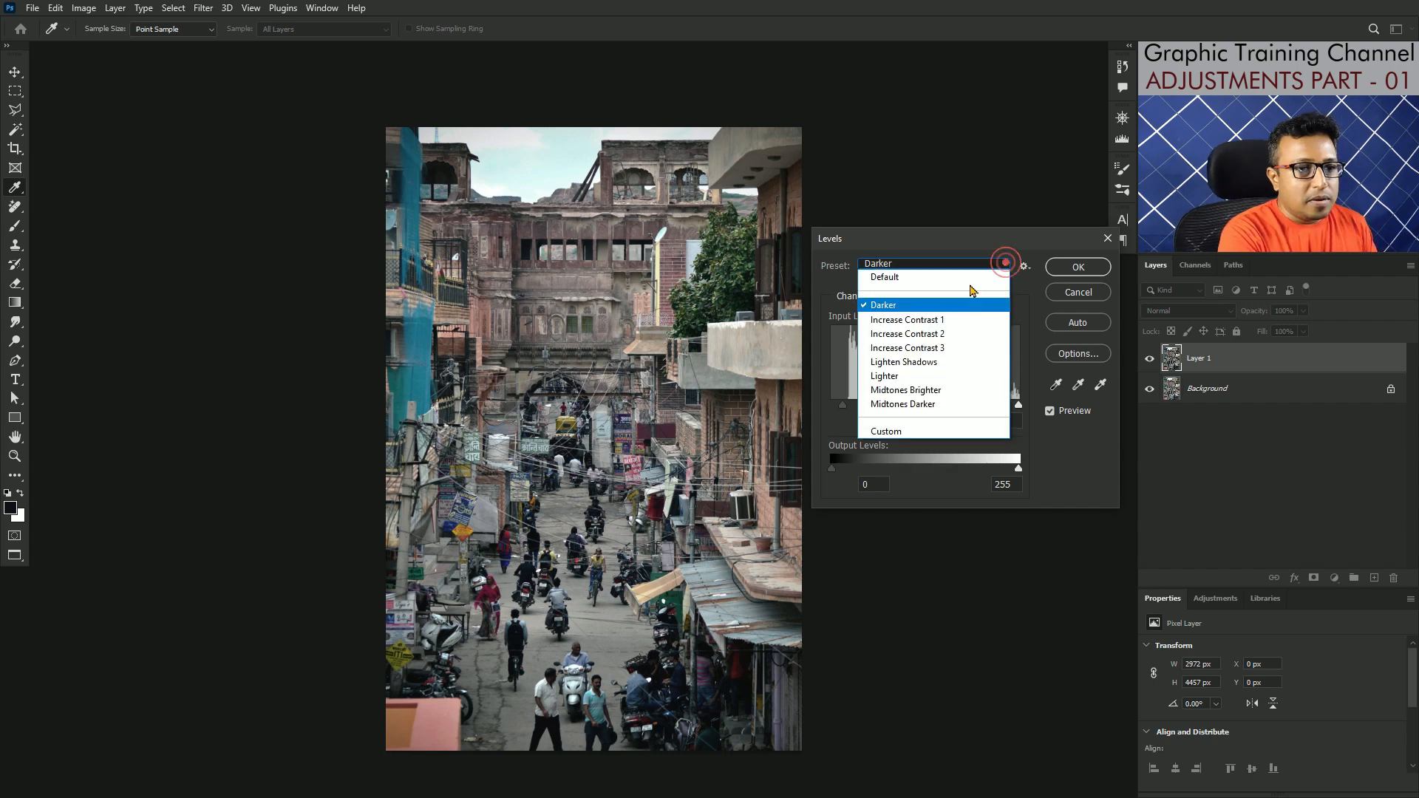
click(903, 362)
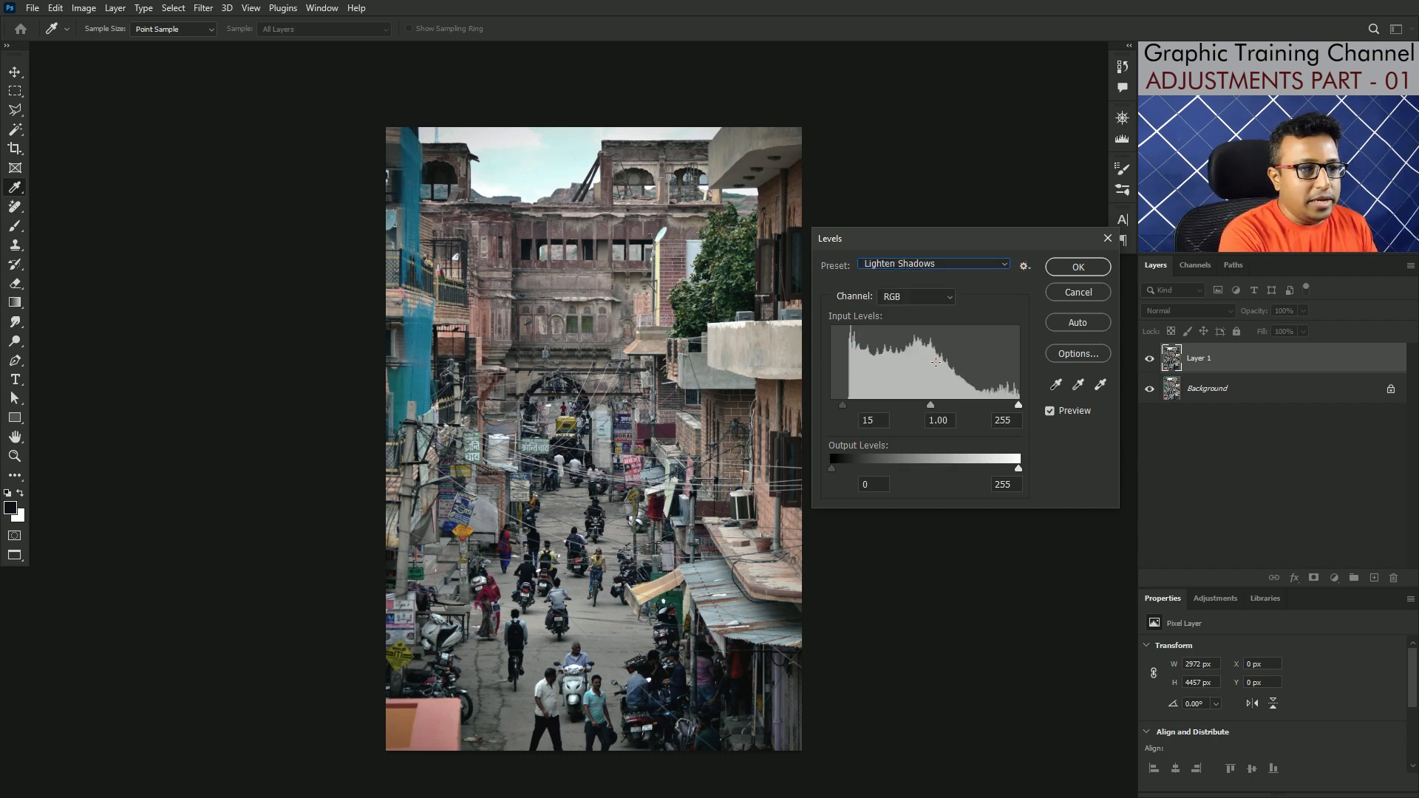
Step: Try the Midtones Brighter preset in Levels, then reset the settings to Default
click(968, 266)
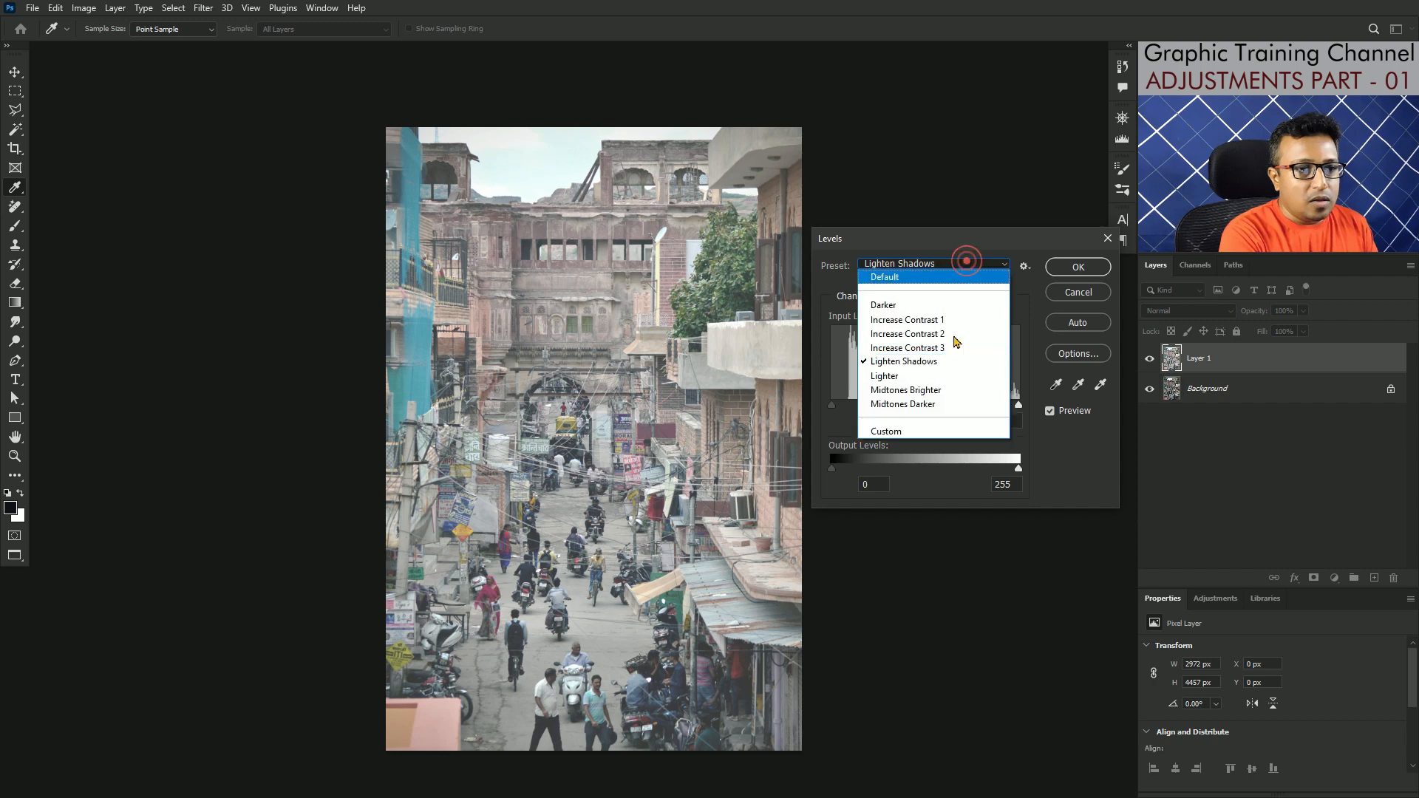
click(934, 389)
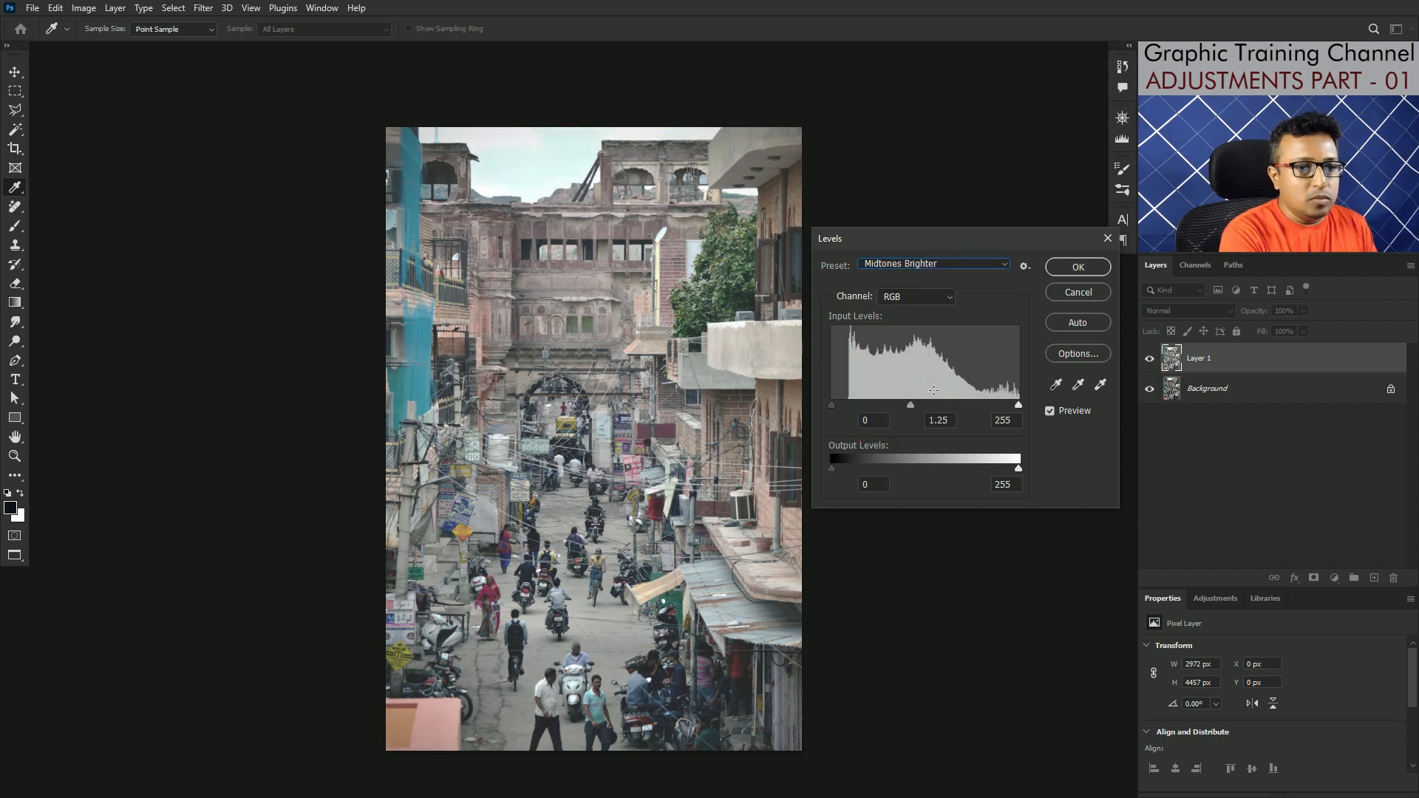
alt+click(1066, 297)
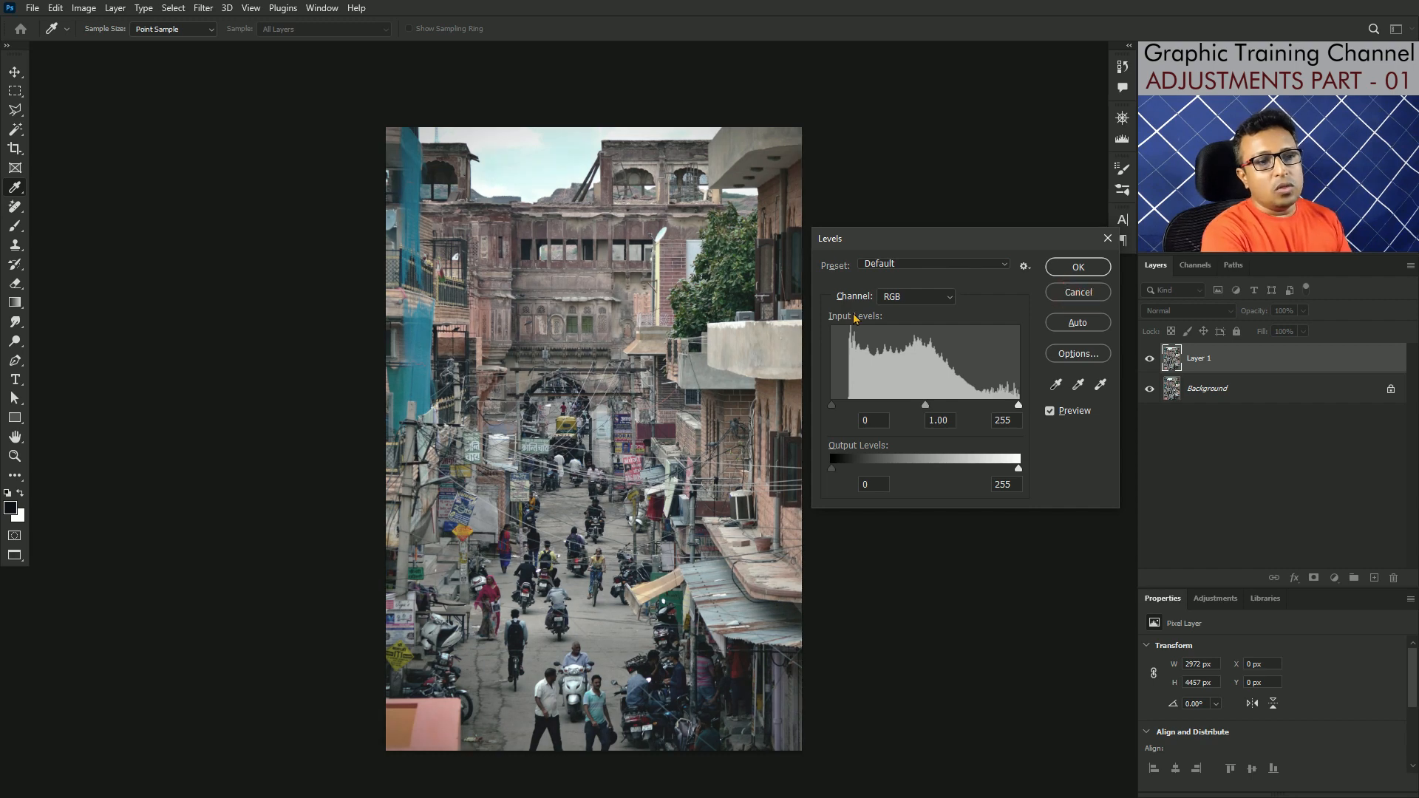
Step: Apply the automatic correction in Levels and examine the histogram together with the shadow input slider
click(1093, 323)
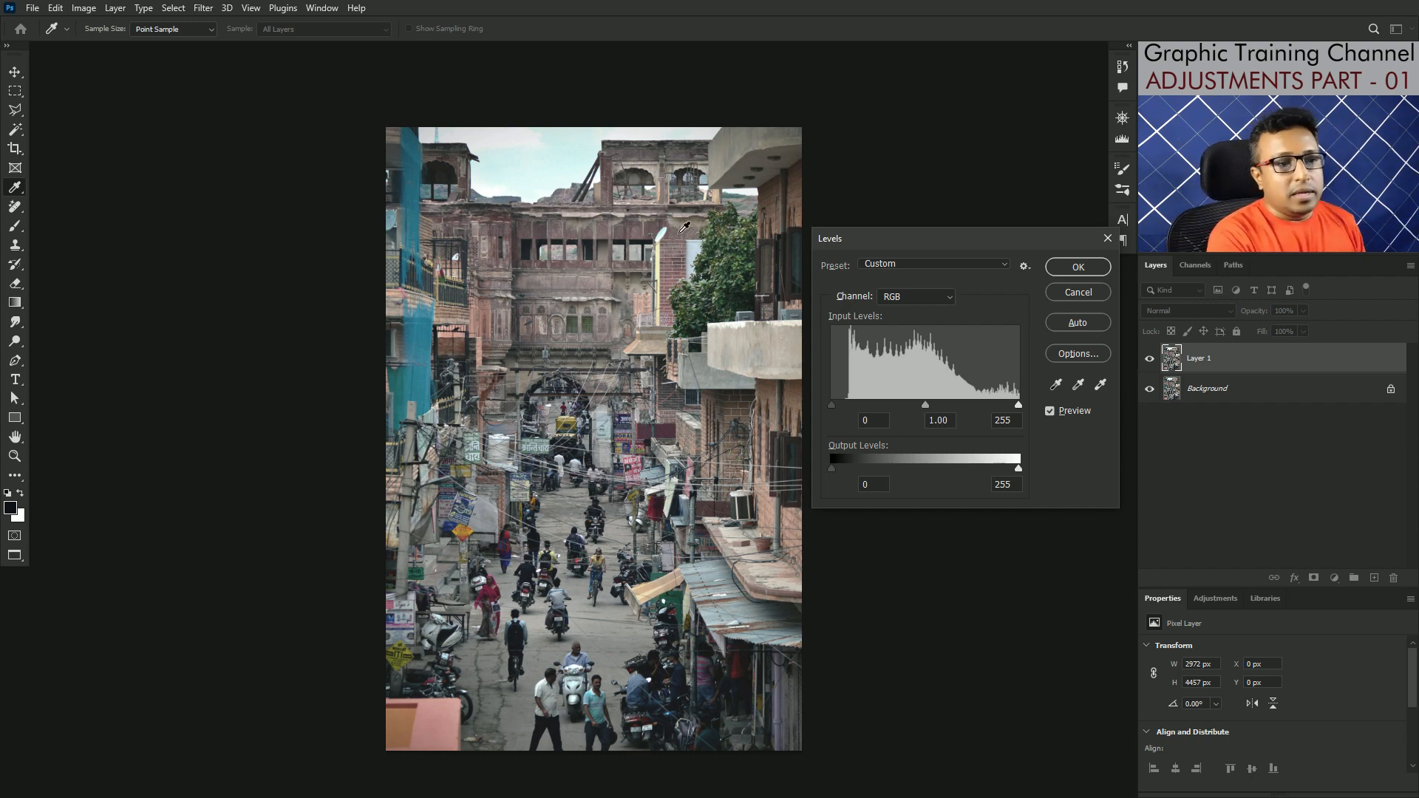
drag(857, 375, 944, 380)
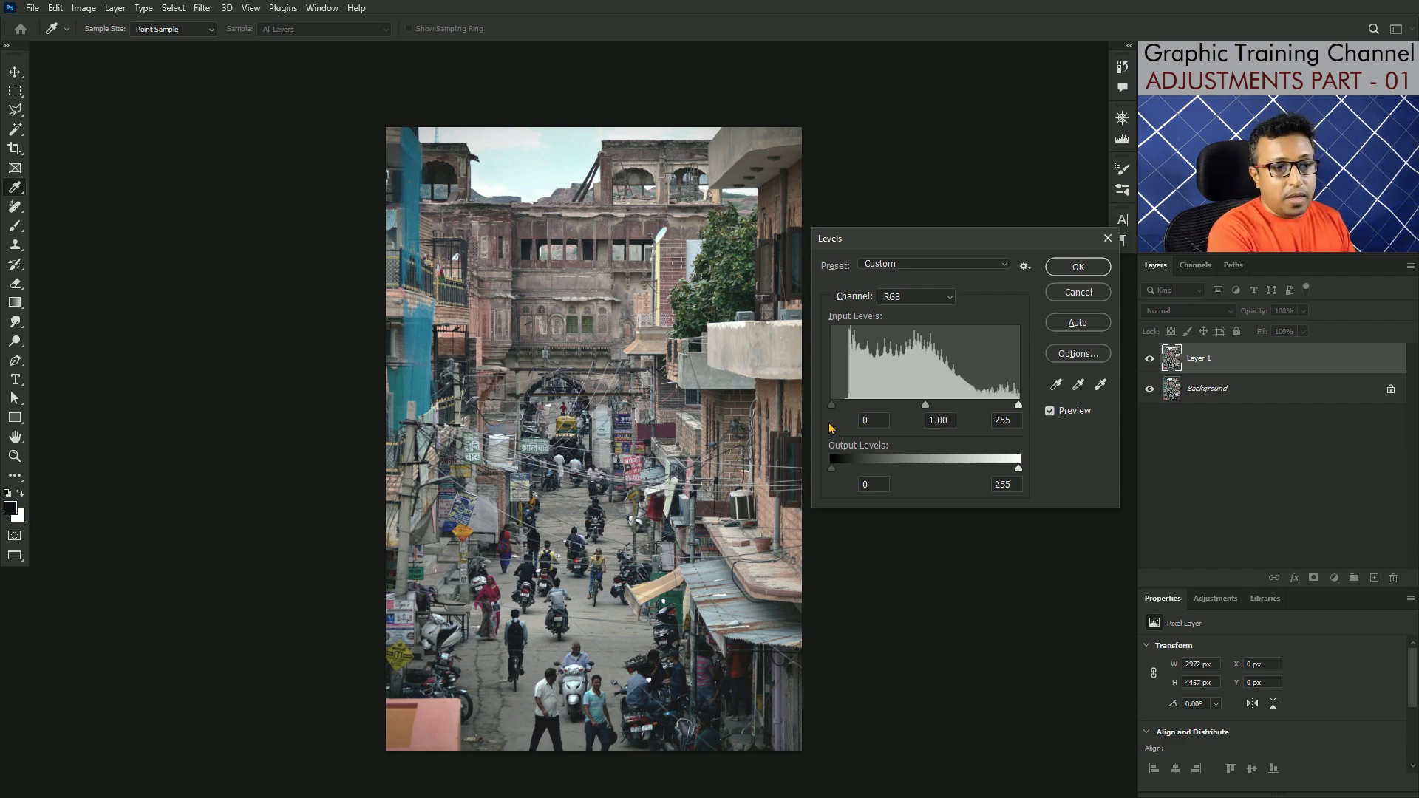
mouse_move(836, 405)
mouse_down()
mouse_move(855, 411)
mouse_move(829, 414)
mouse_up()
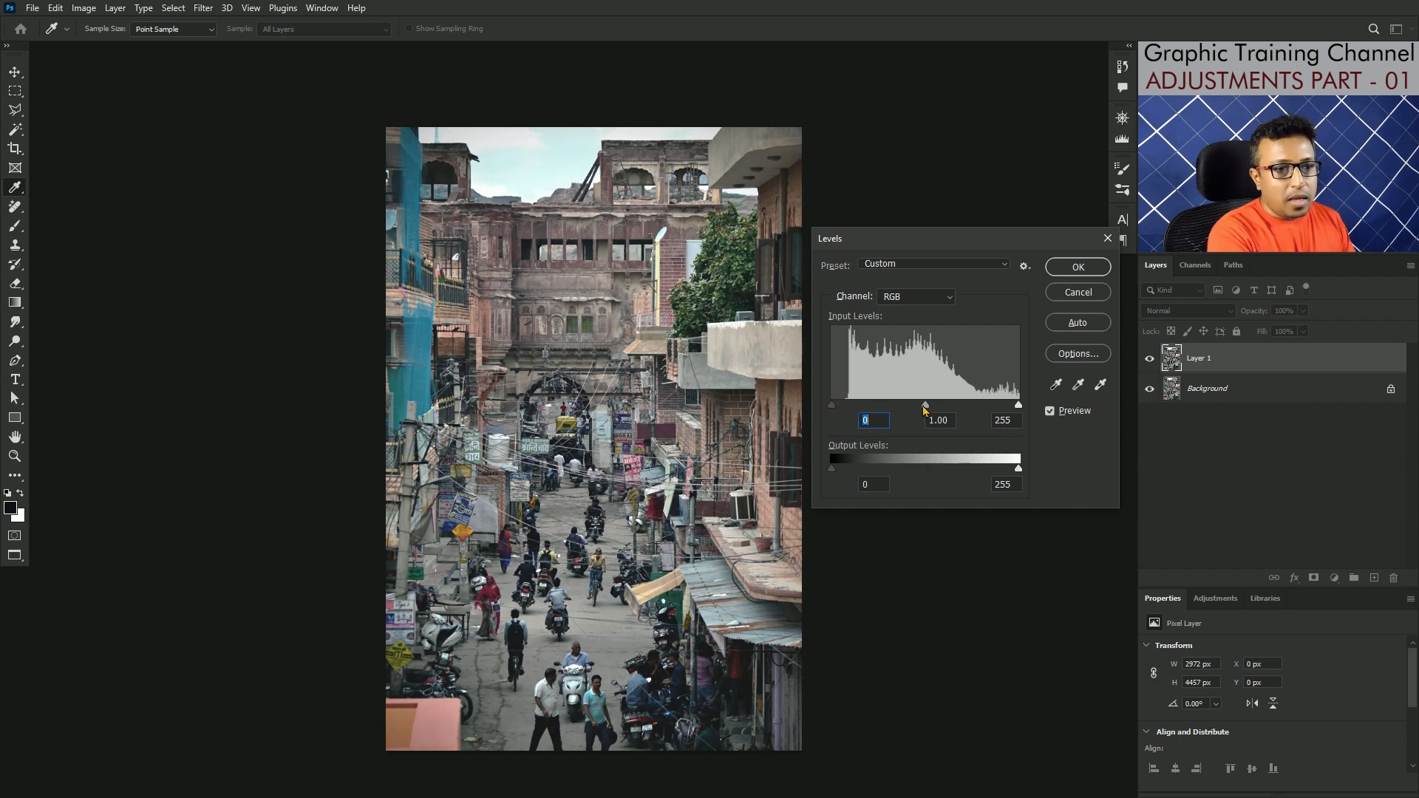
Step: Set the RGB input levels in Levels to 213 for highlights and 21 for shadows
drag(925, 410, 990, 411)
key(ctrl+z)
key(ctrl+z)
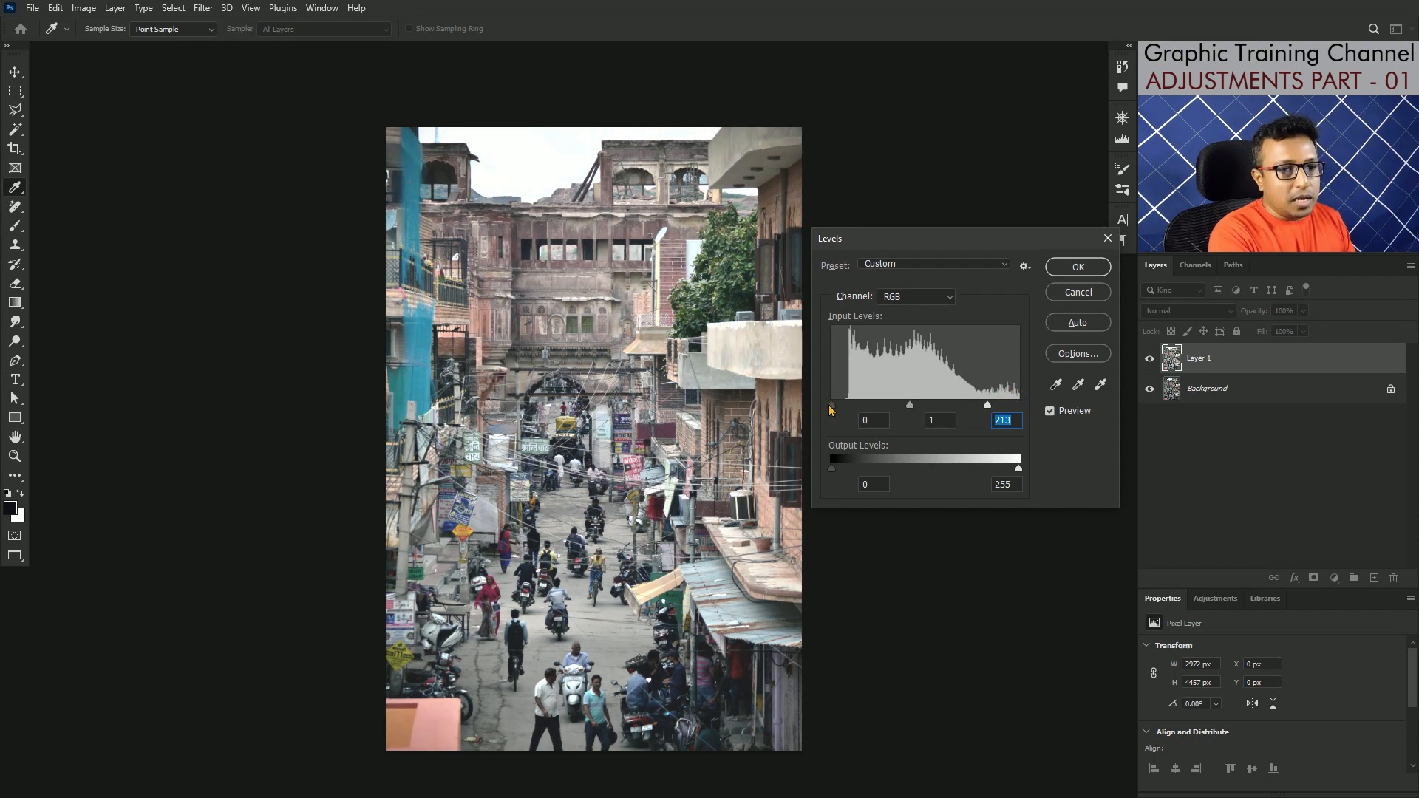
click(831, 405)
drag(832, 408, 849, 409)
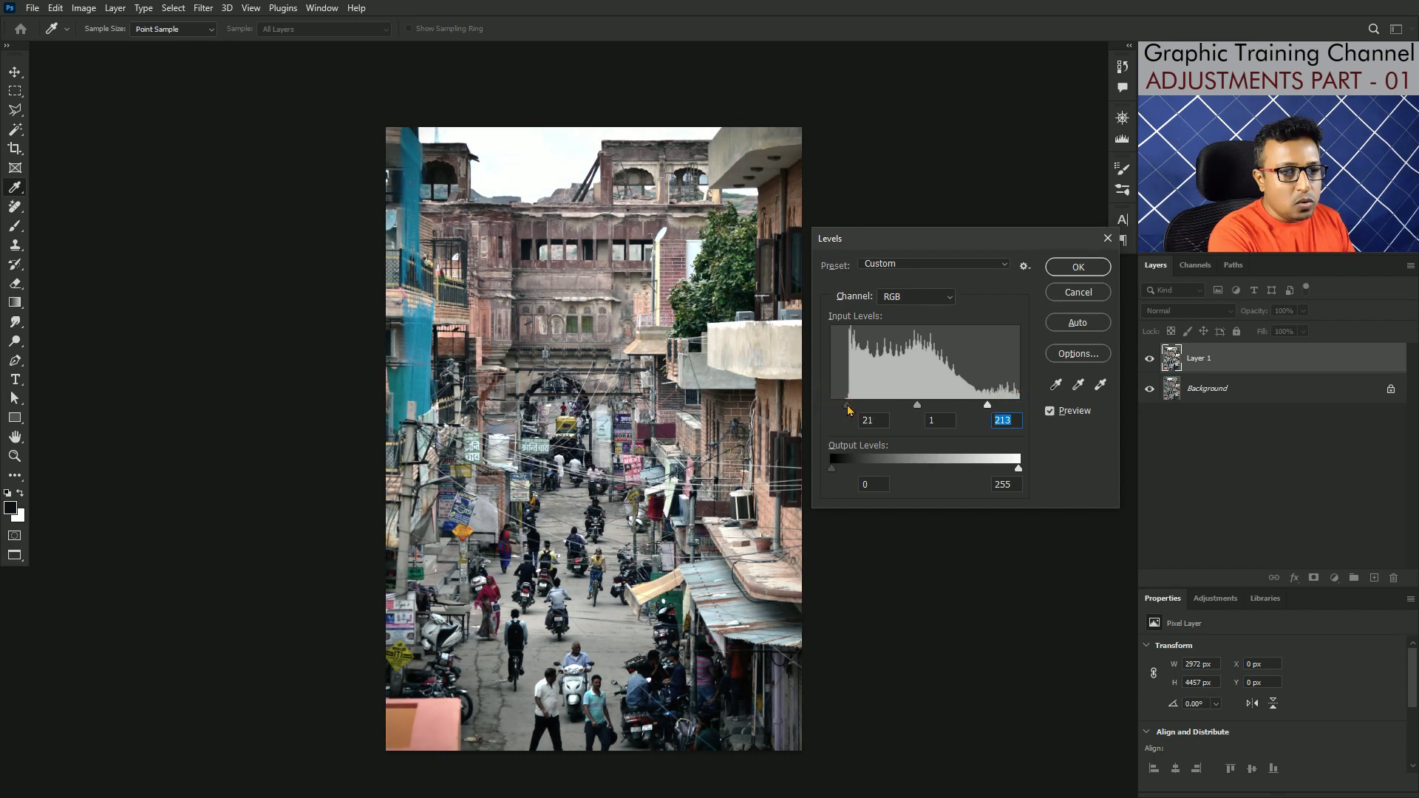
double_click(864, 422)
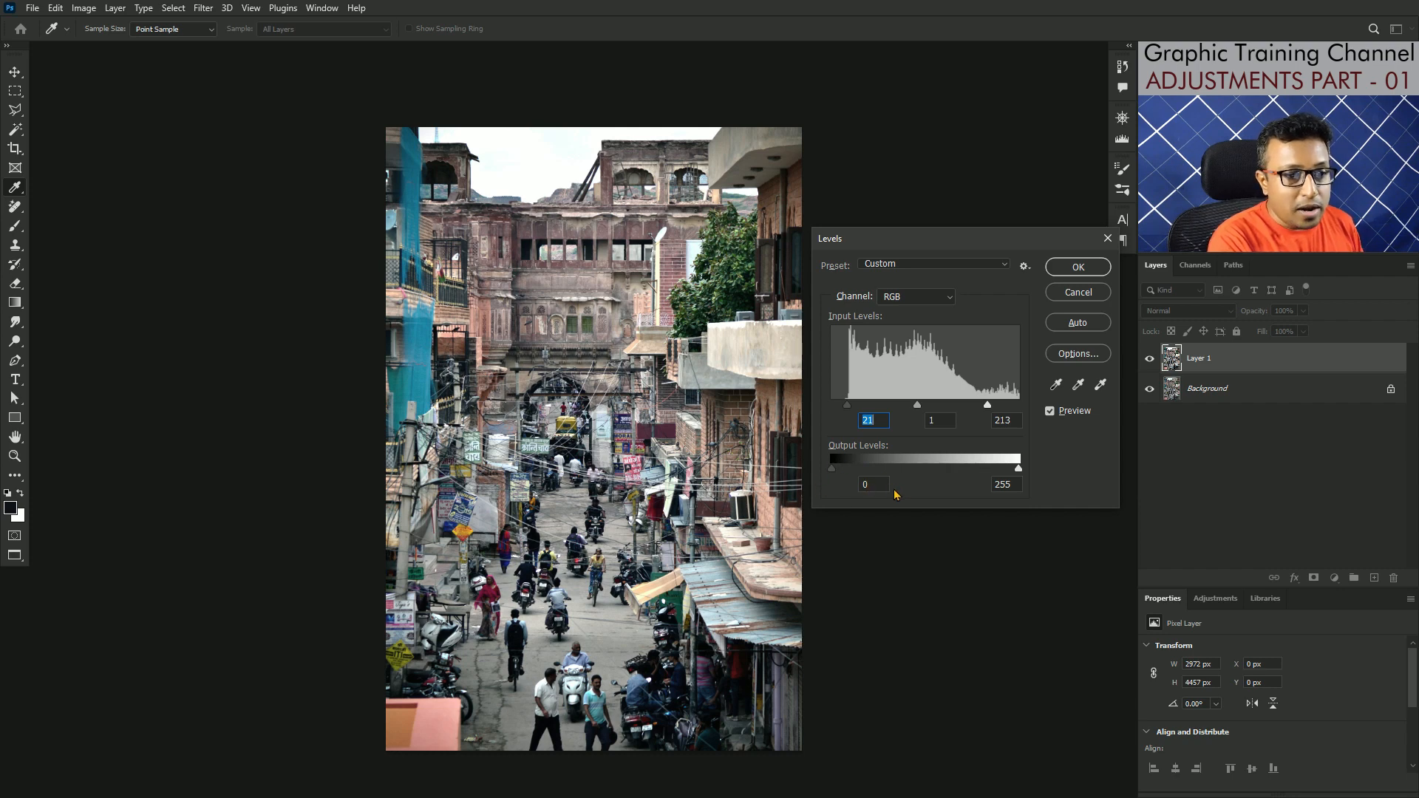
Step: Check the highlight output level, then try a higher shadow input level in Levels
click(1018, 470)
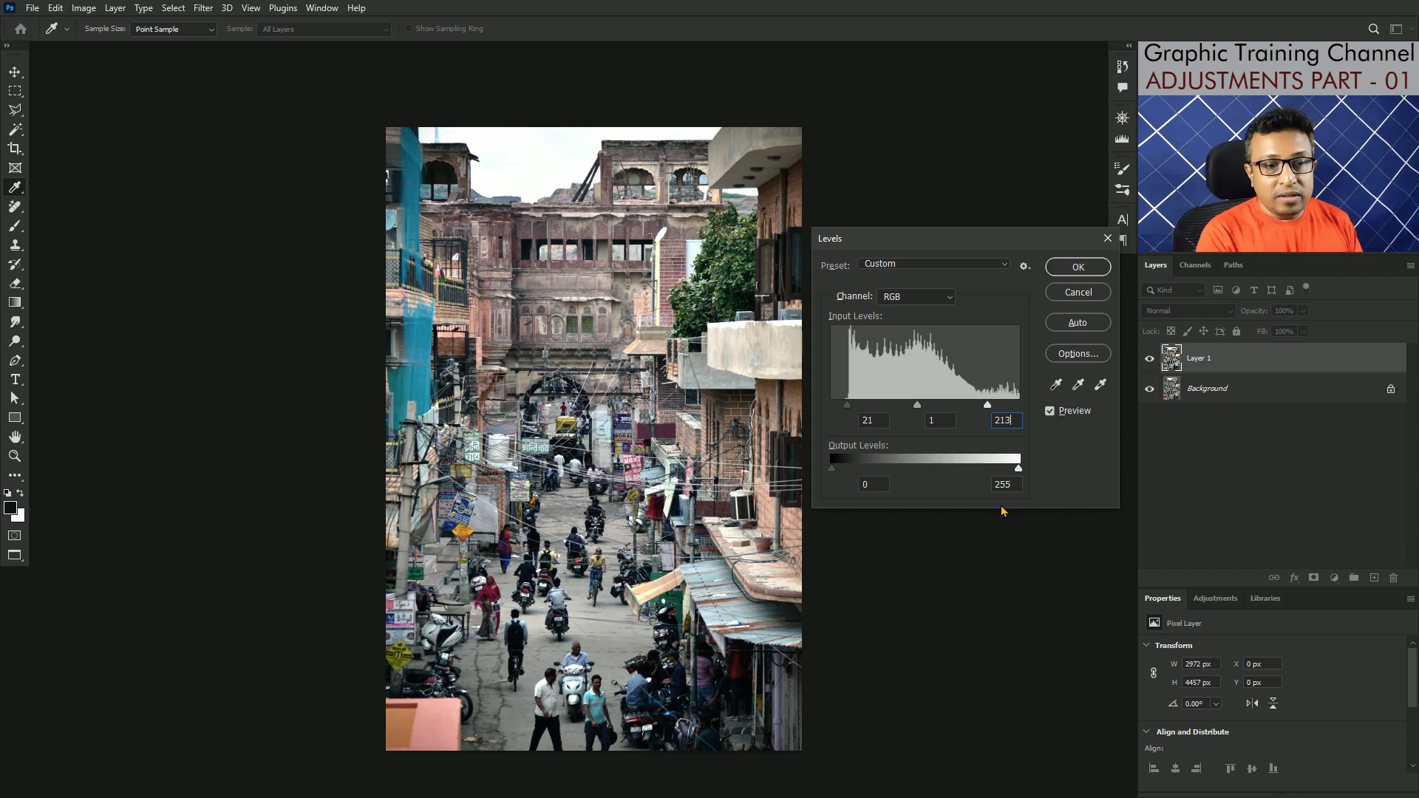
click(1018, 468)
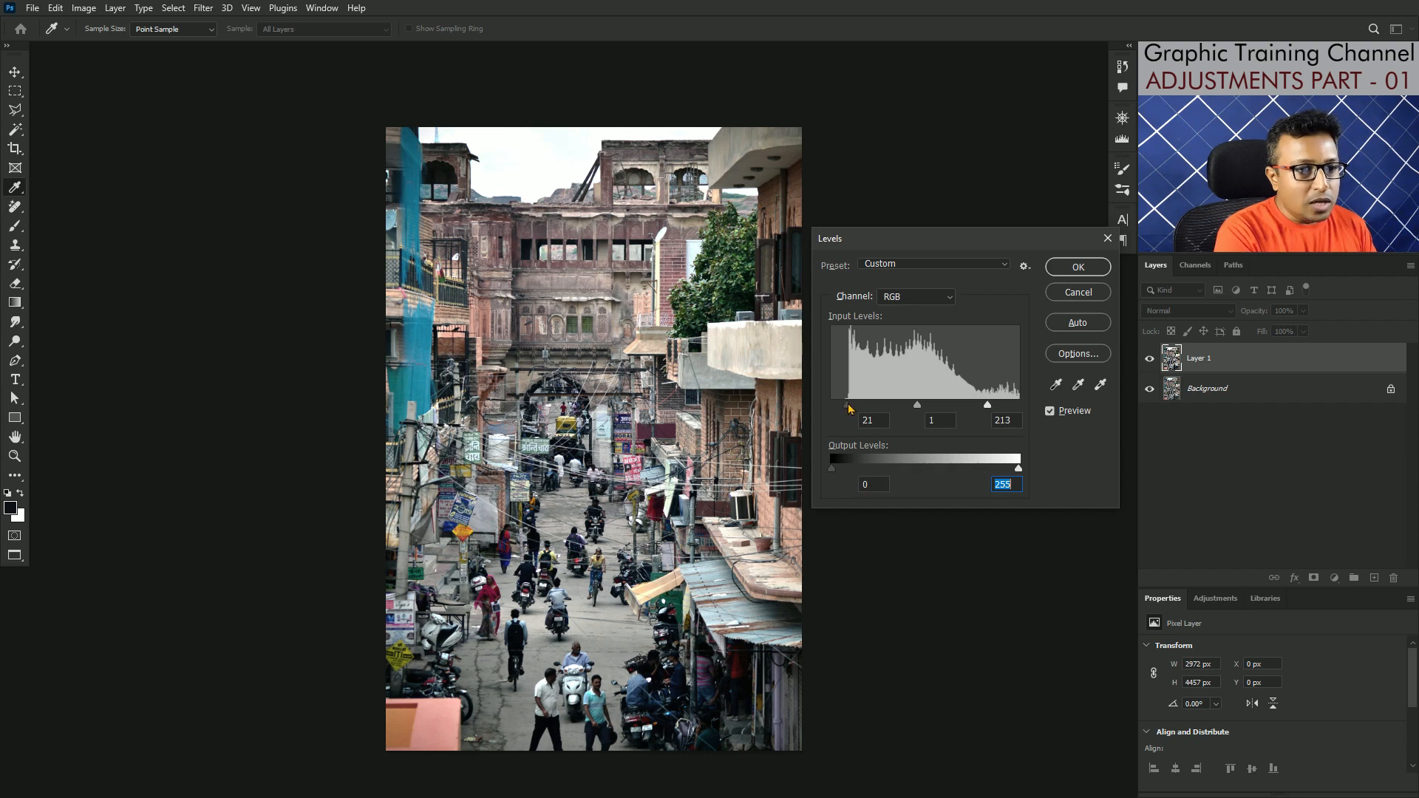
drag(849, 408, 863, 408)
double_click(874, 425)
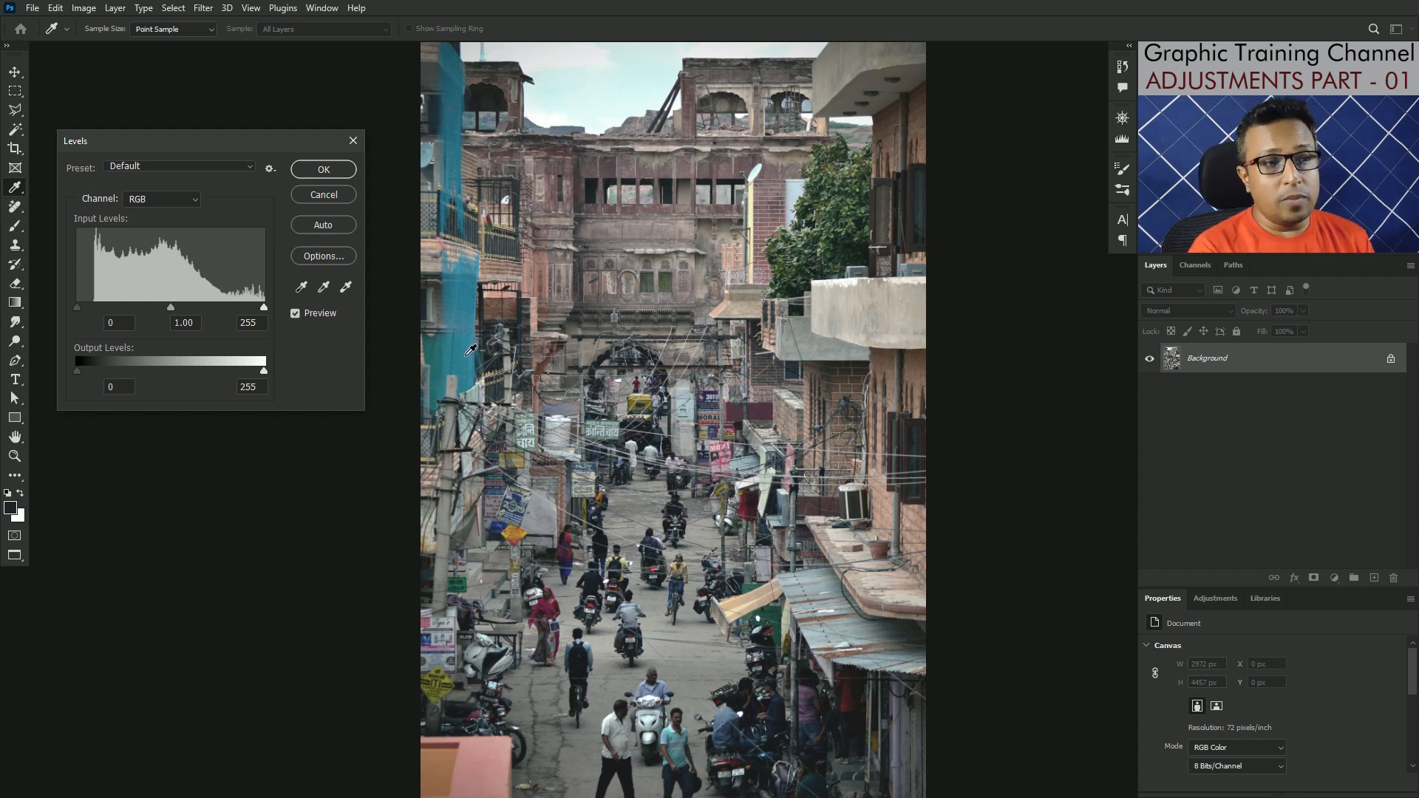
Step: Try setting the black point by sampling the bright sky with the black eyedropper, then undo the sample
click(323, 288)
click(301, 287)
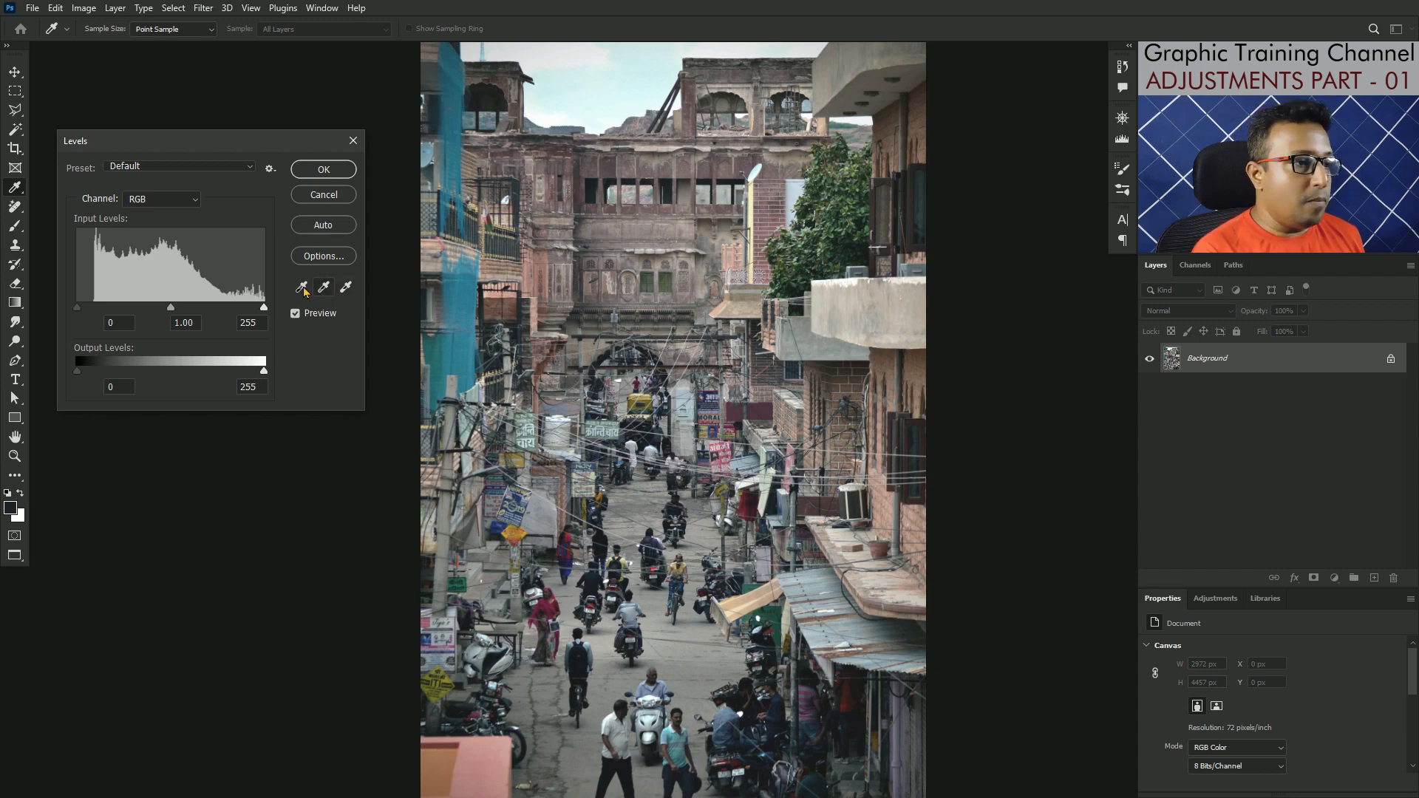
scroll(663, 179, up, 4)
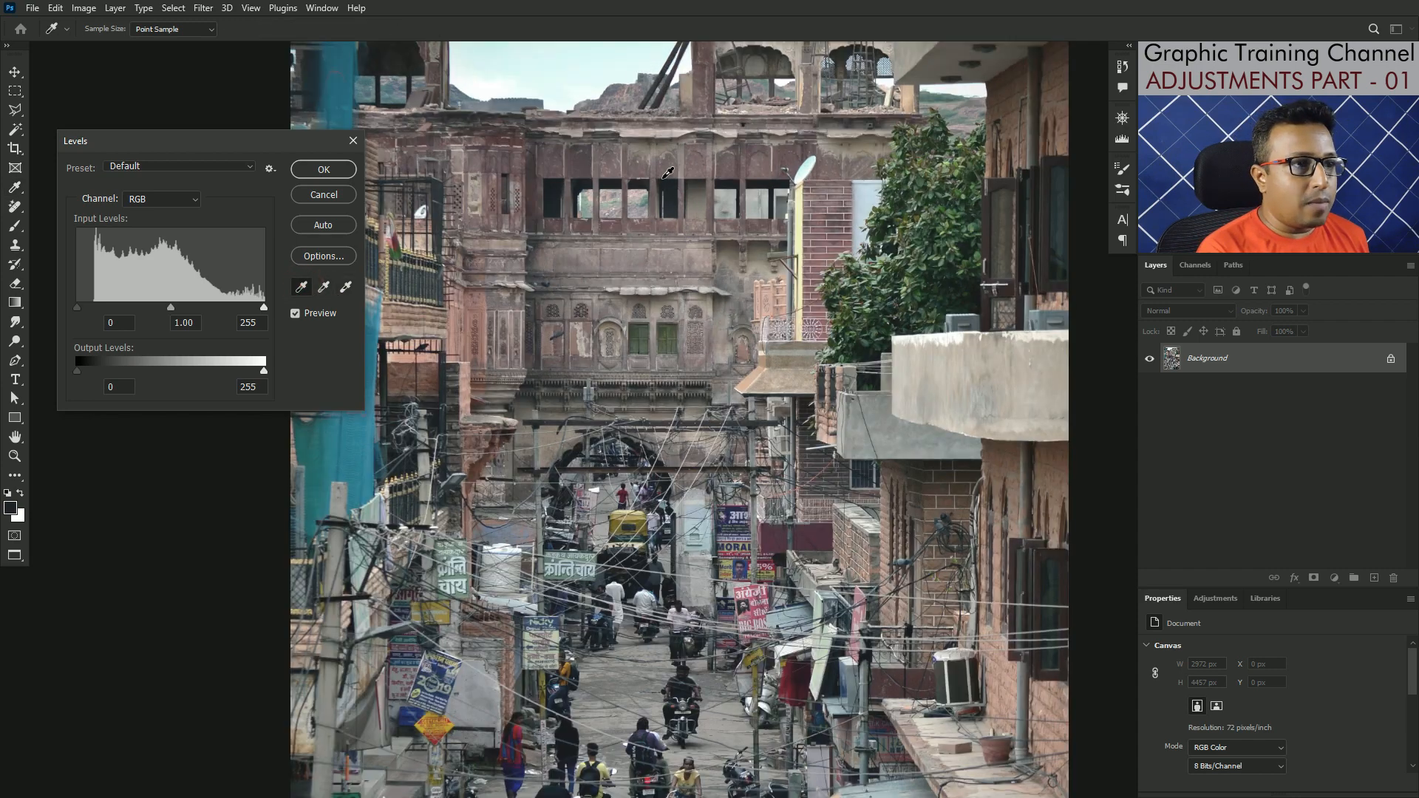
drag(704, 182, 840, 414)
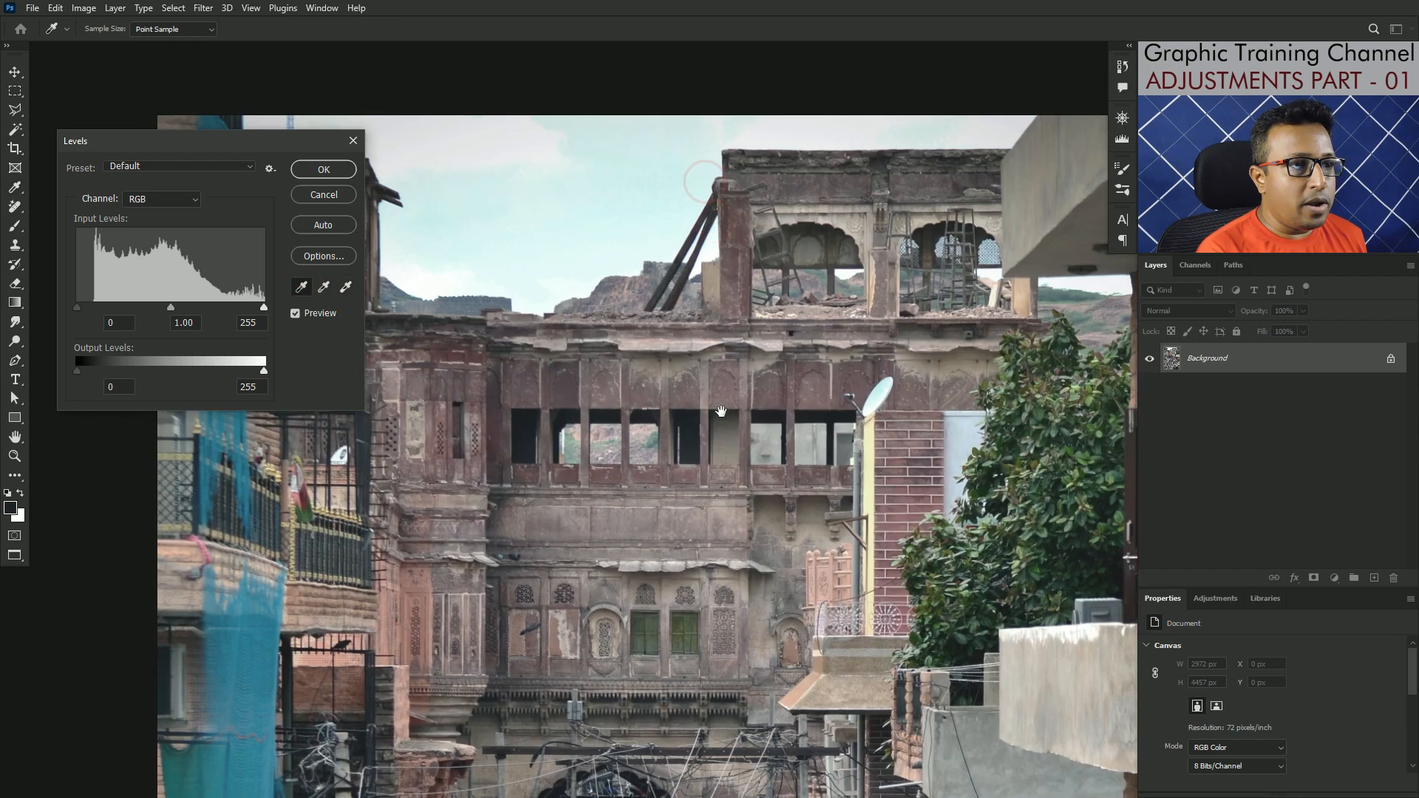
click(519, 134)
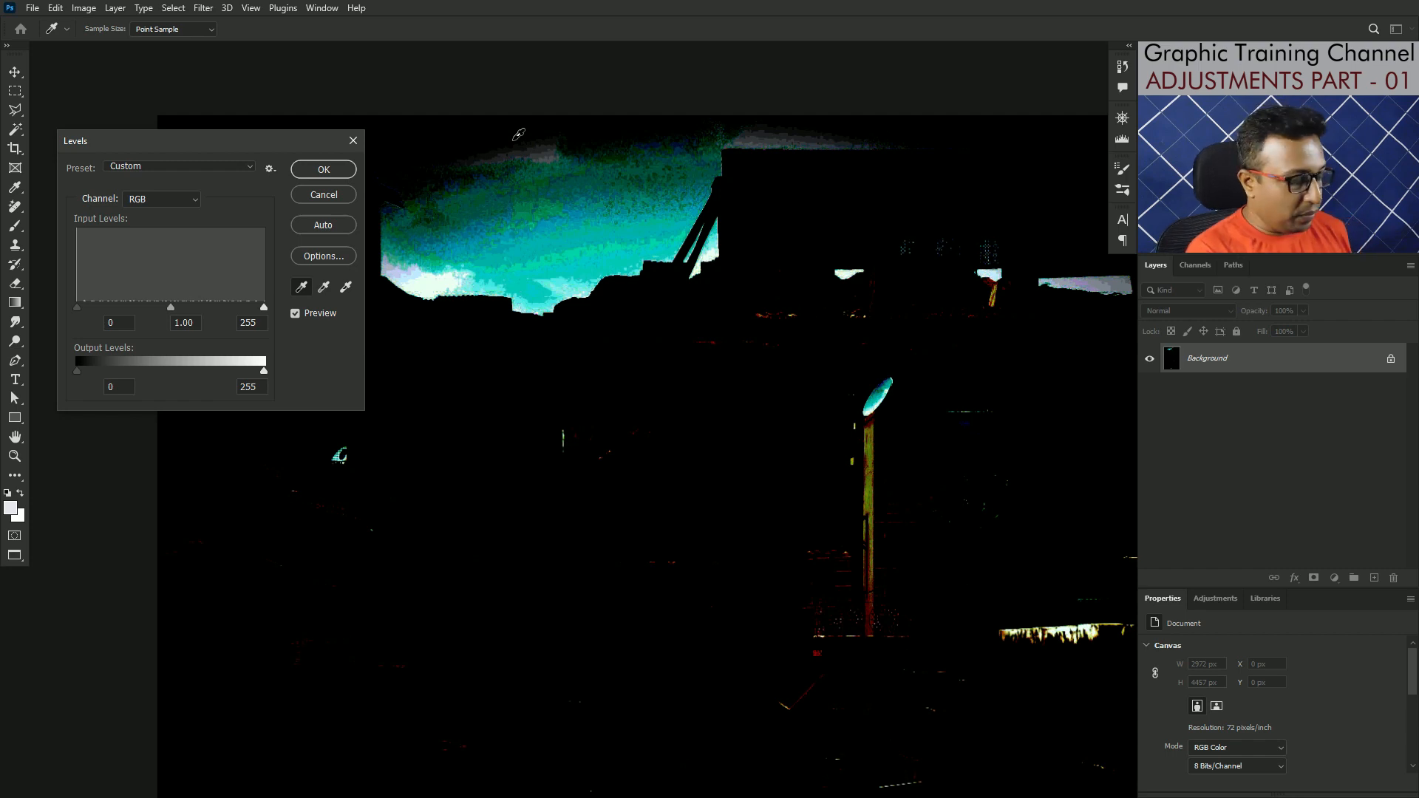
key(ctrl+z)
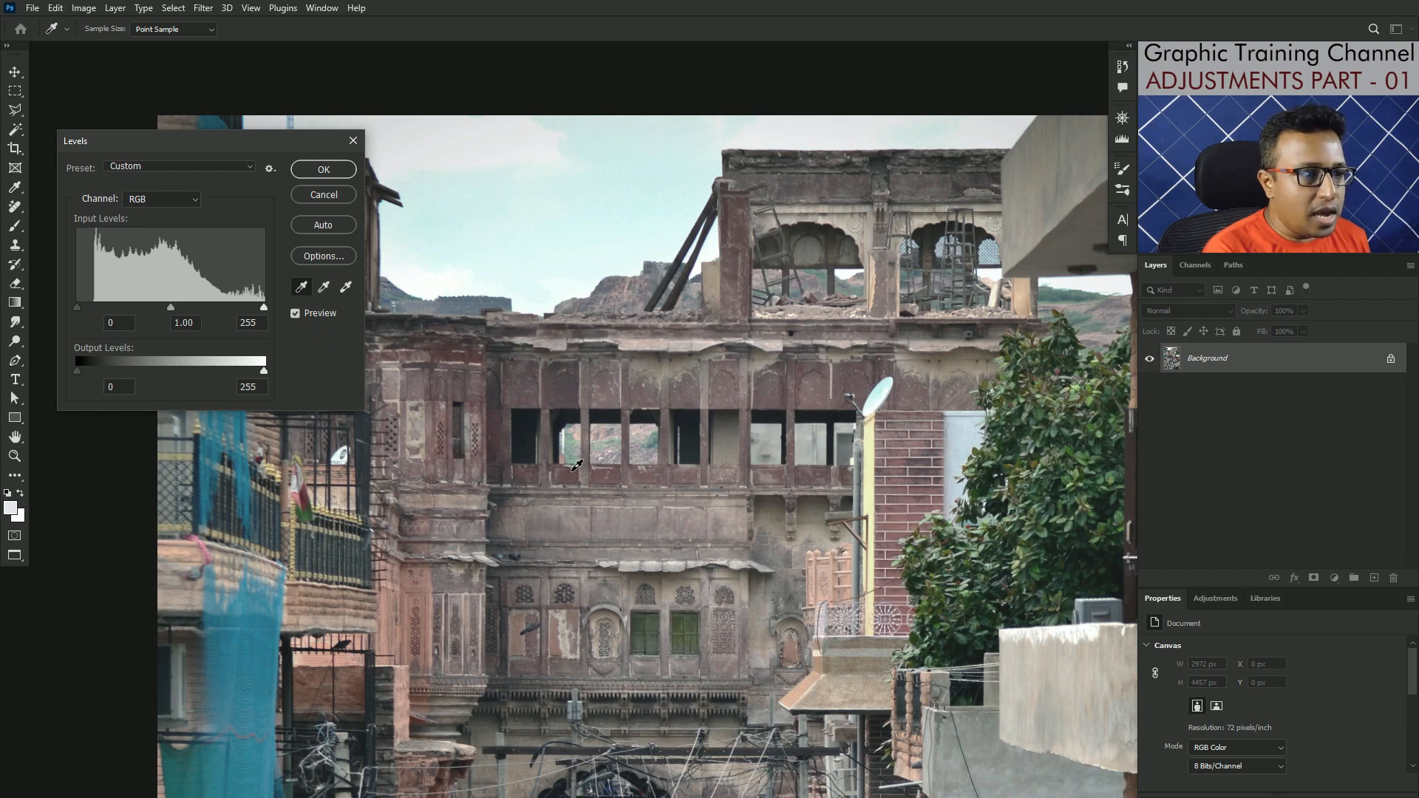
Step: Set the black point by sampling the dark window opening in the old building's upper facade
scroll(603, 473, up, 4)
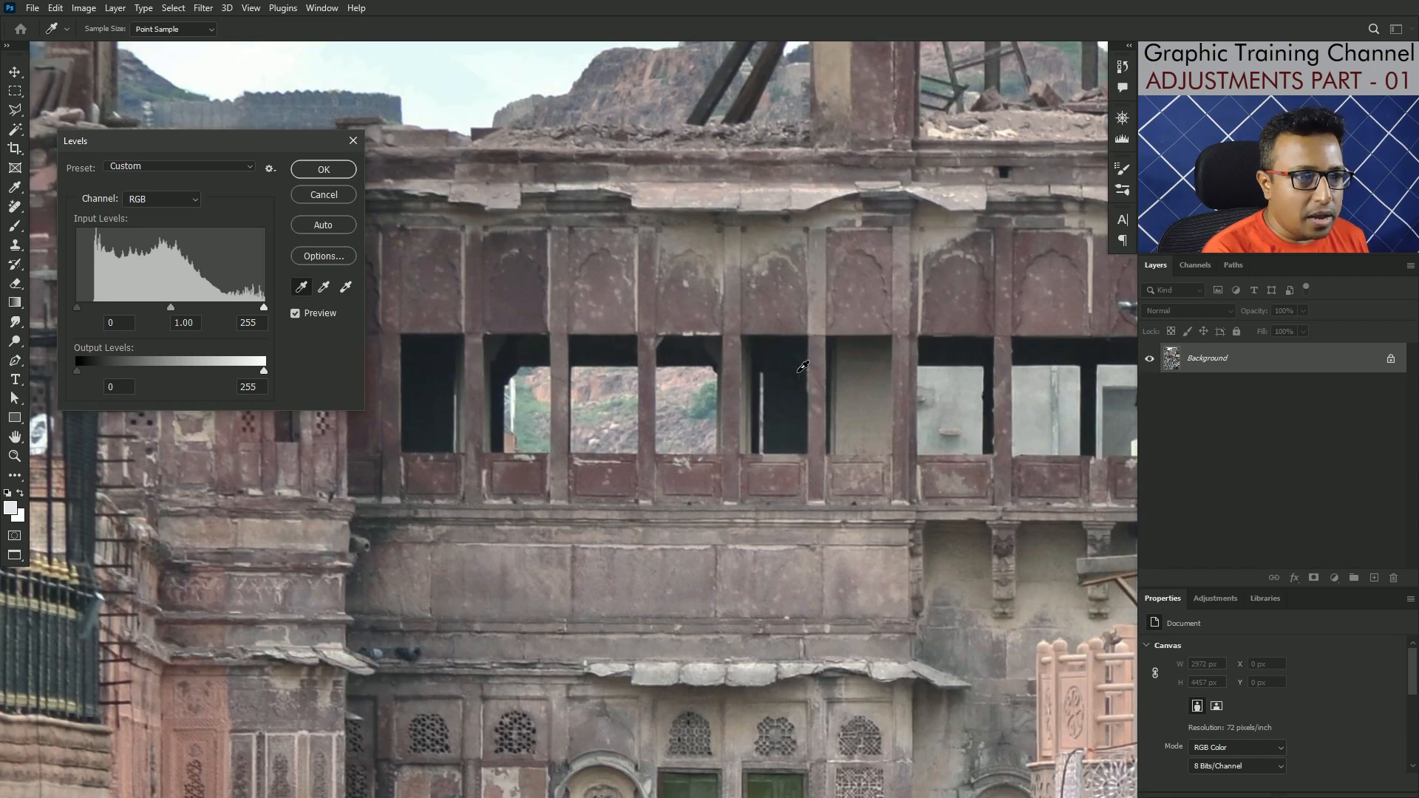
click(787, 389)
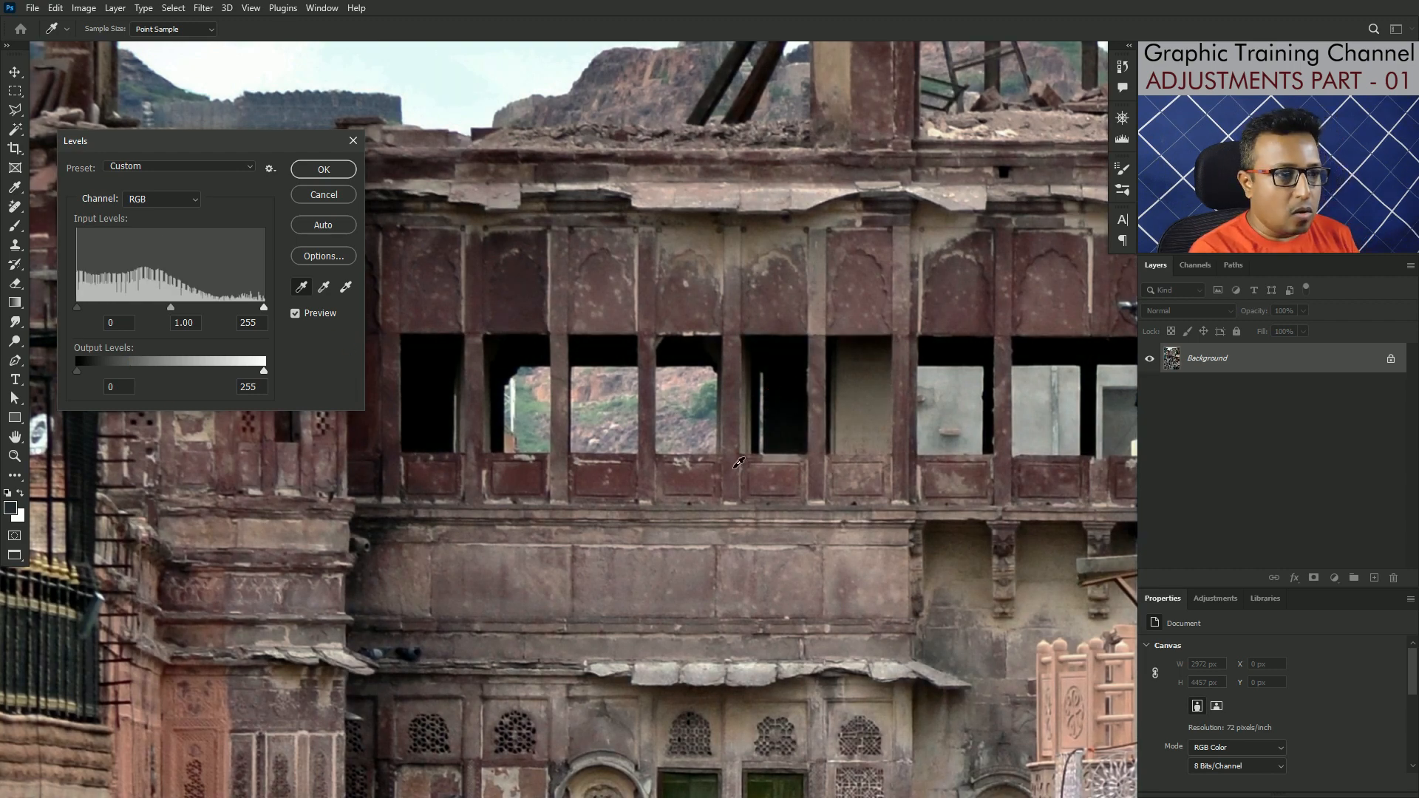
key(ctrl+minus)
key(ctrl+minus)
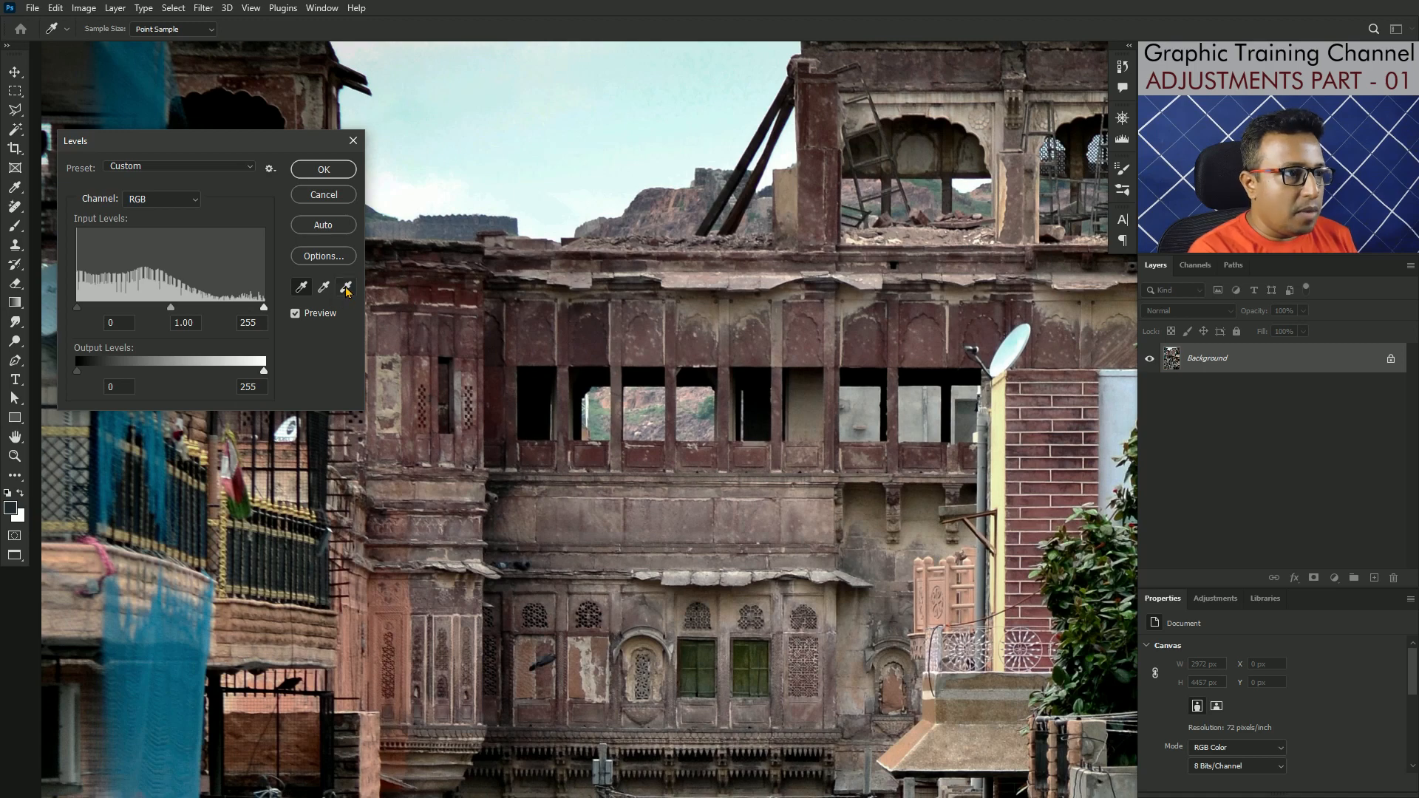
Step: Set the white point from the pale mortar line between the bricks beside the satellite dish and apply the Levels adjustment
click(345, 288)
key(ctrl+plus)
key(ctrl+plus)
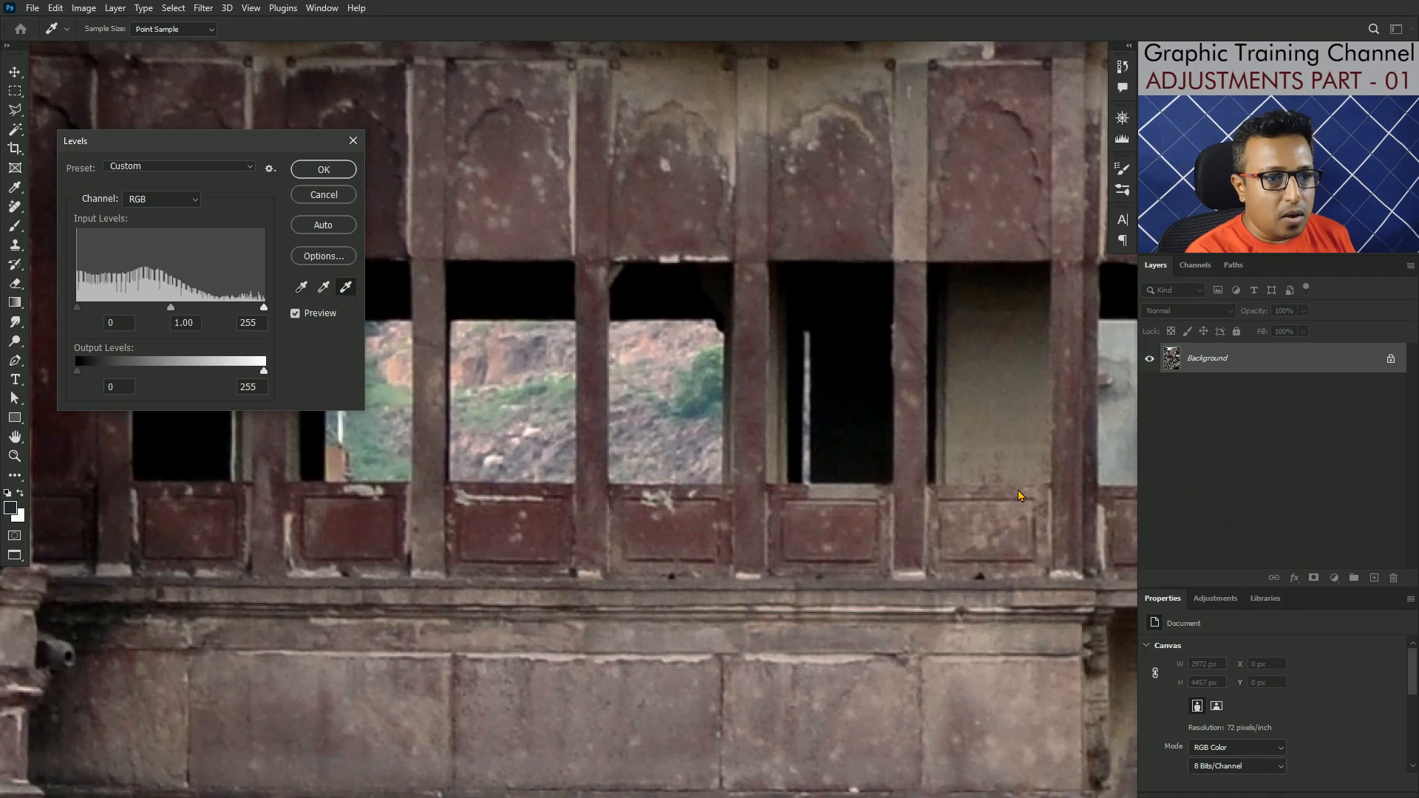
key(ctrl+plus)
key(ctrl+plus)
drag(1017, 504, 385, 513)
drag(1078, 511, 505, 523)
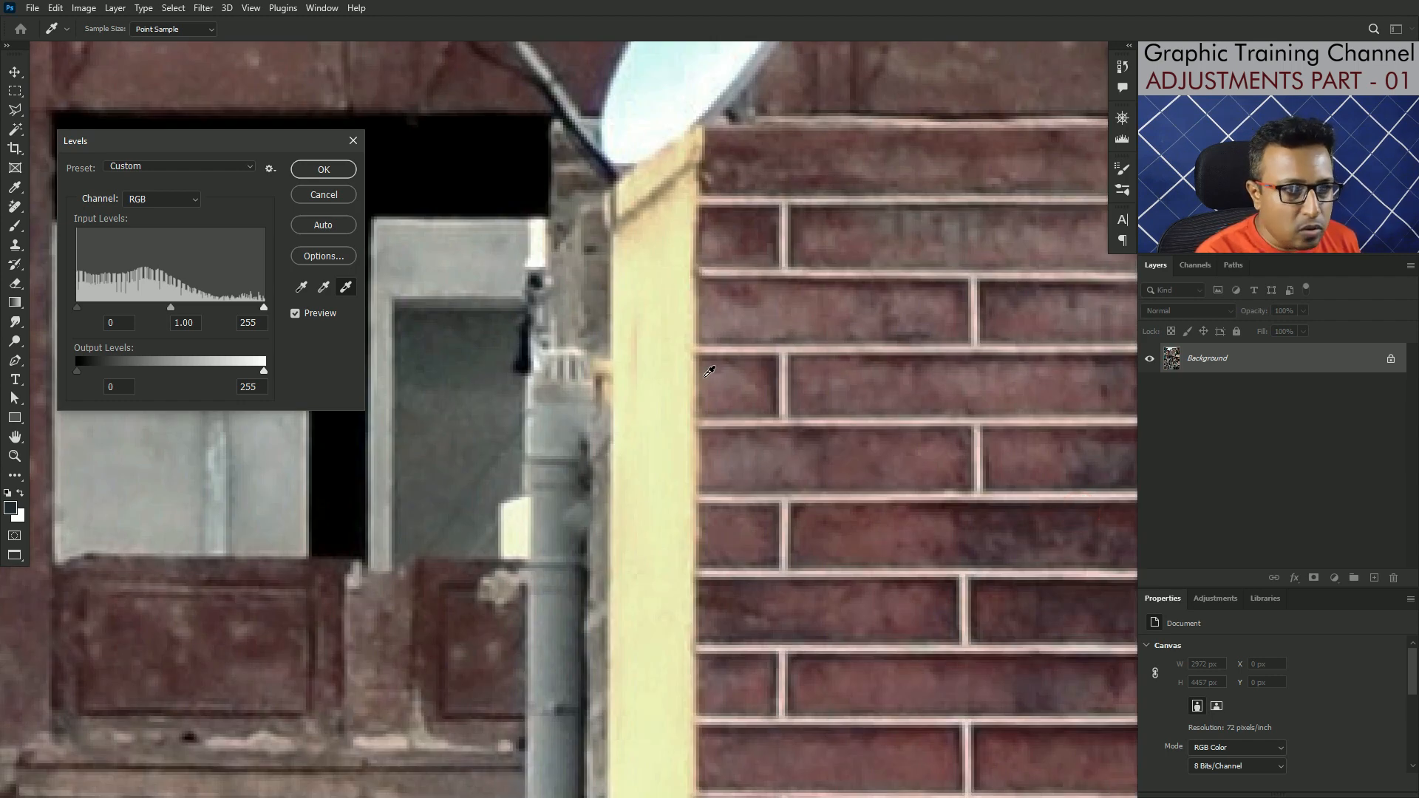
drag(683, 331, 673, 498)
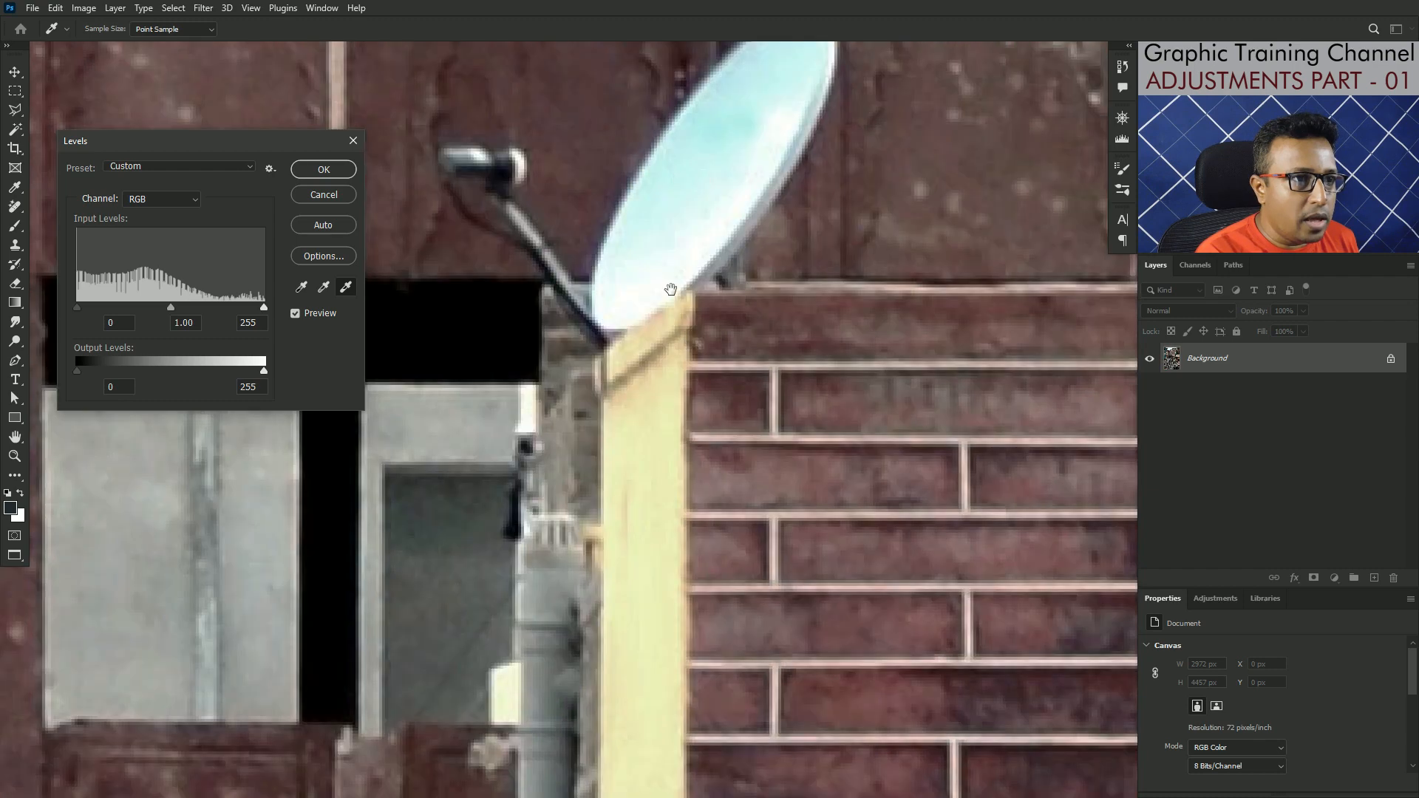
drag(659, 244, 637, 143)
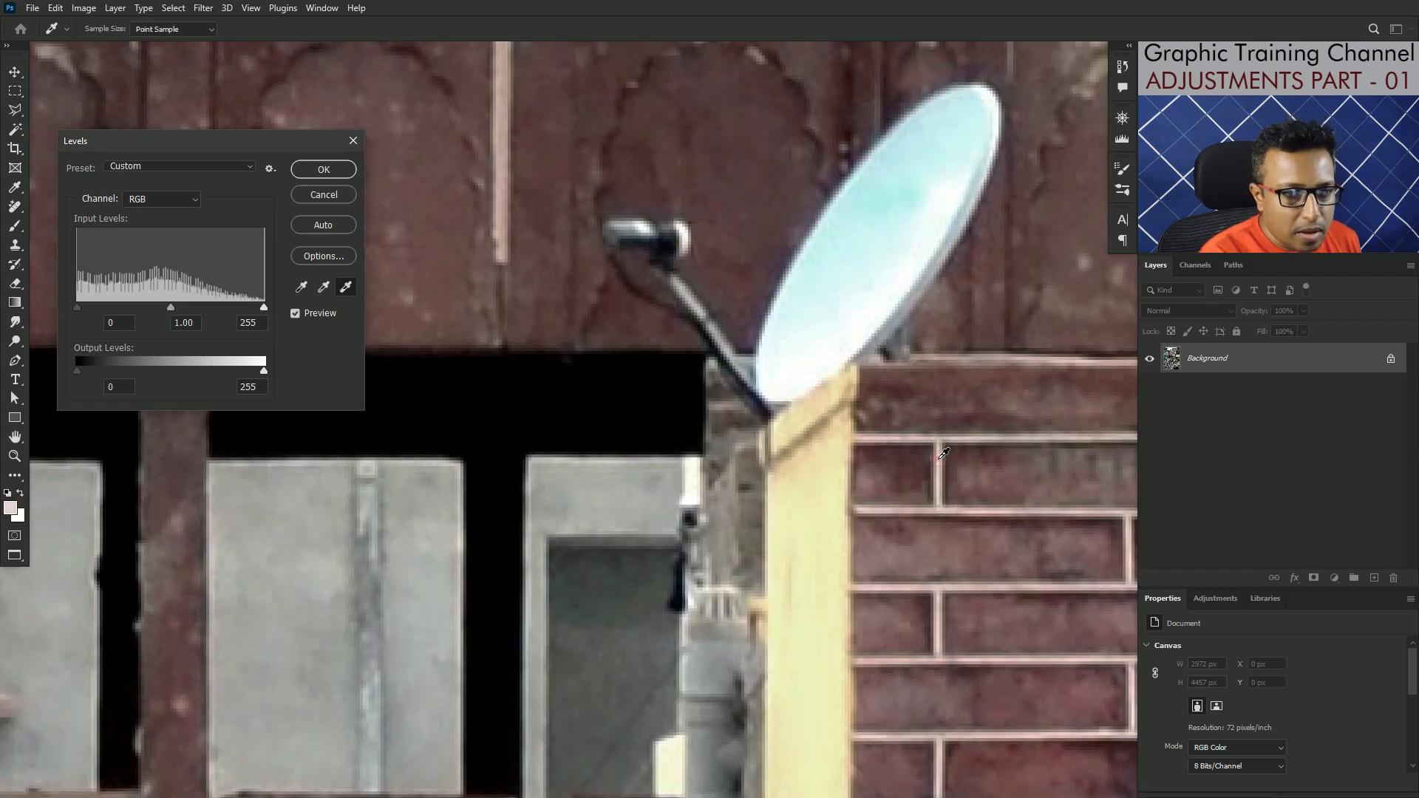
click(937, 459)
click(303, 171)
key(j)
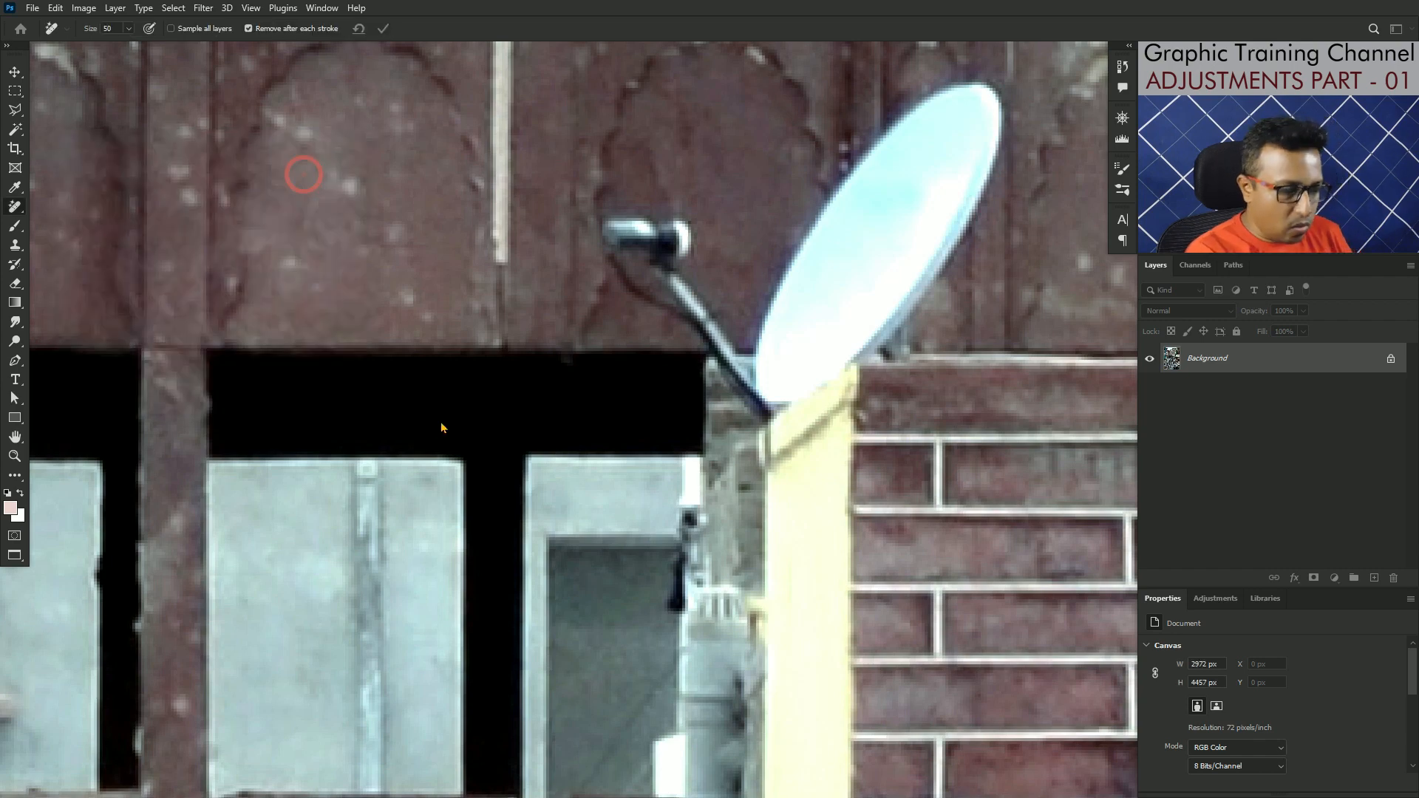
Step: Compare the whole street photo before and after the black and white point correction
scroll(558, 422, down, 3)
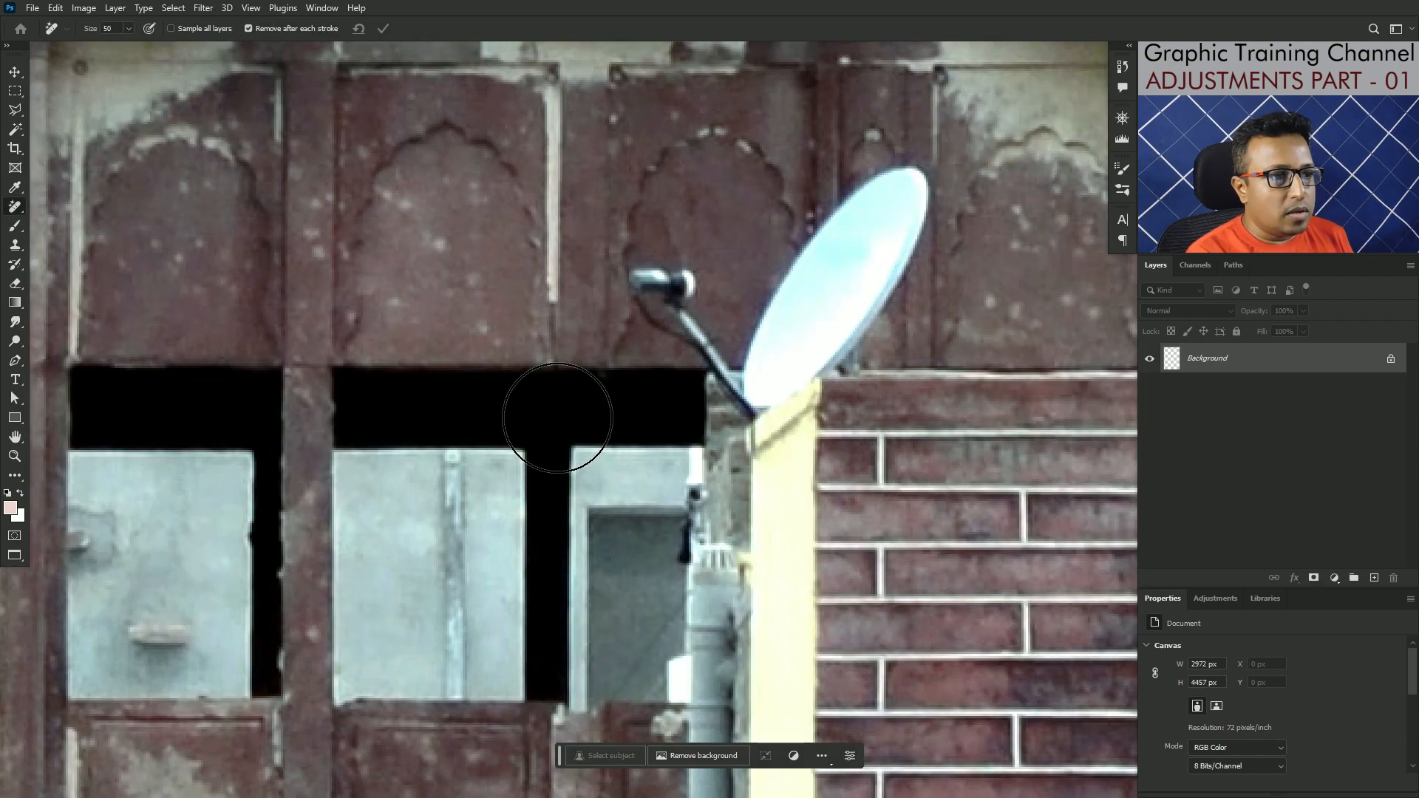
scroll(558, 418, down, 3)
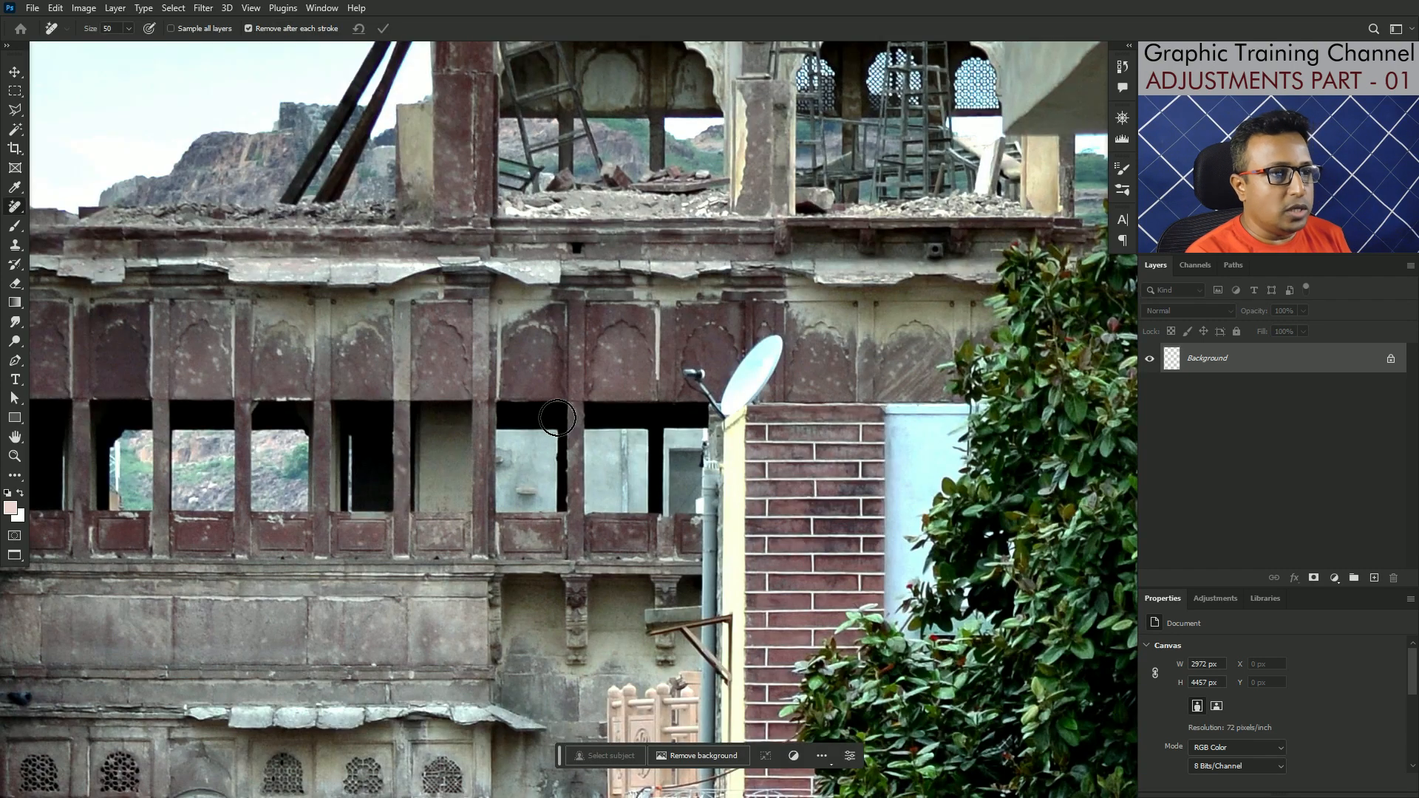
scroll(557, 418, down, 3)
scroll(558, 419, down, 5)
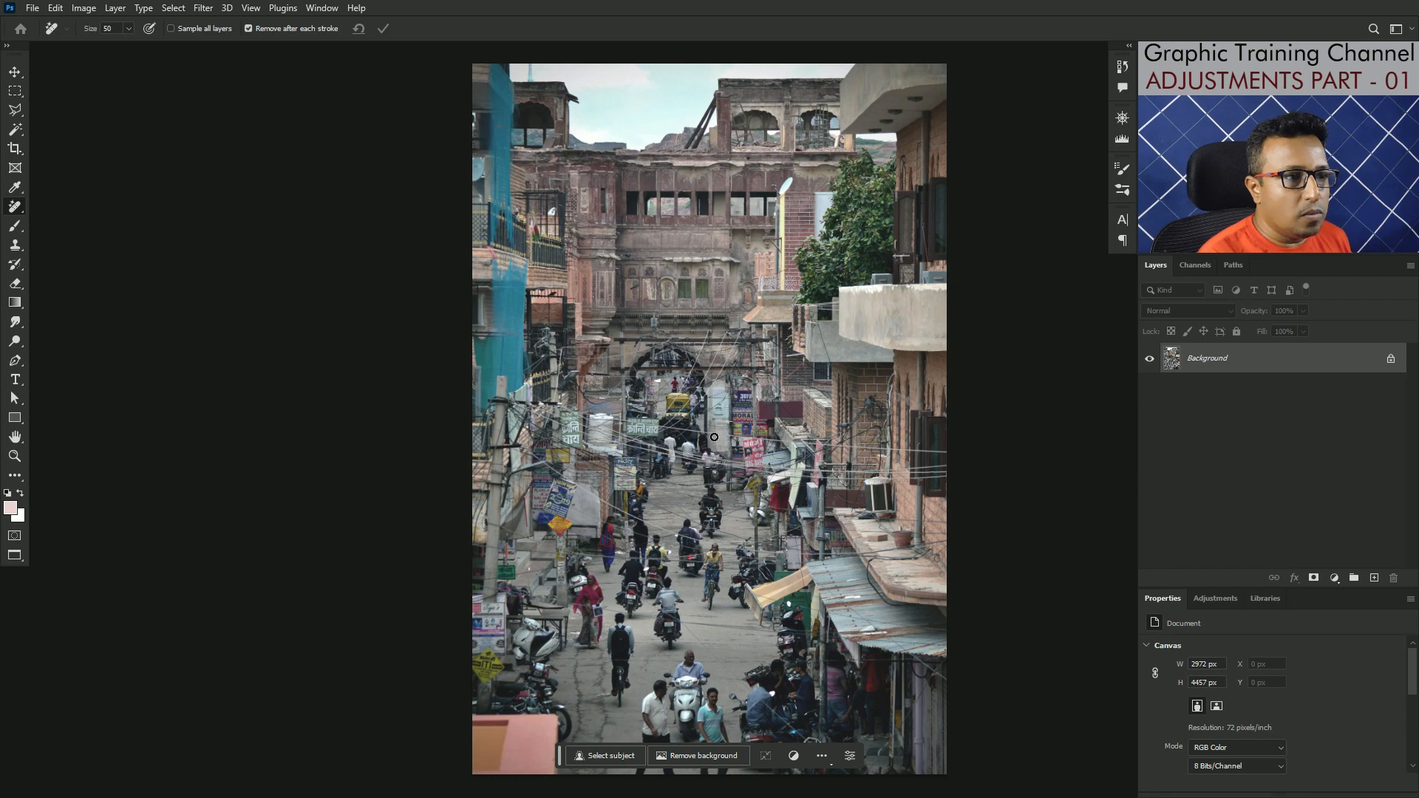
key(ctrl+shift+l)
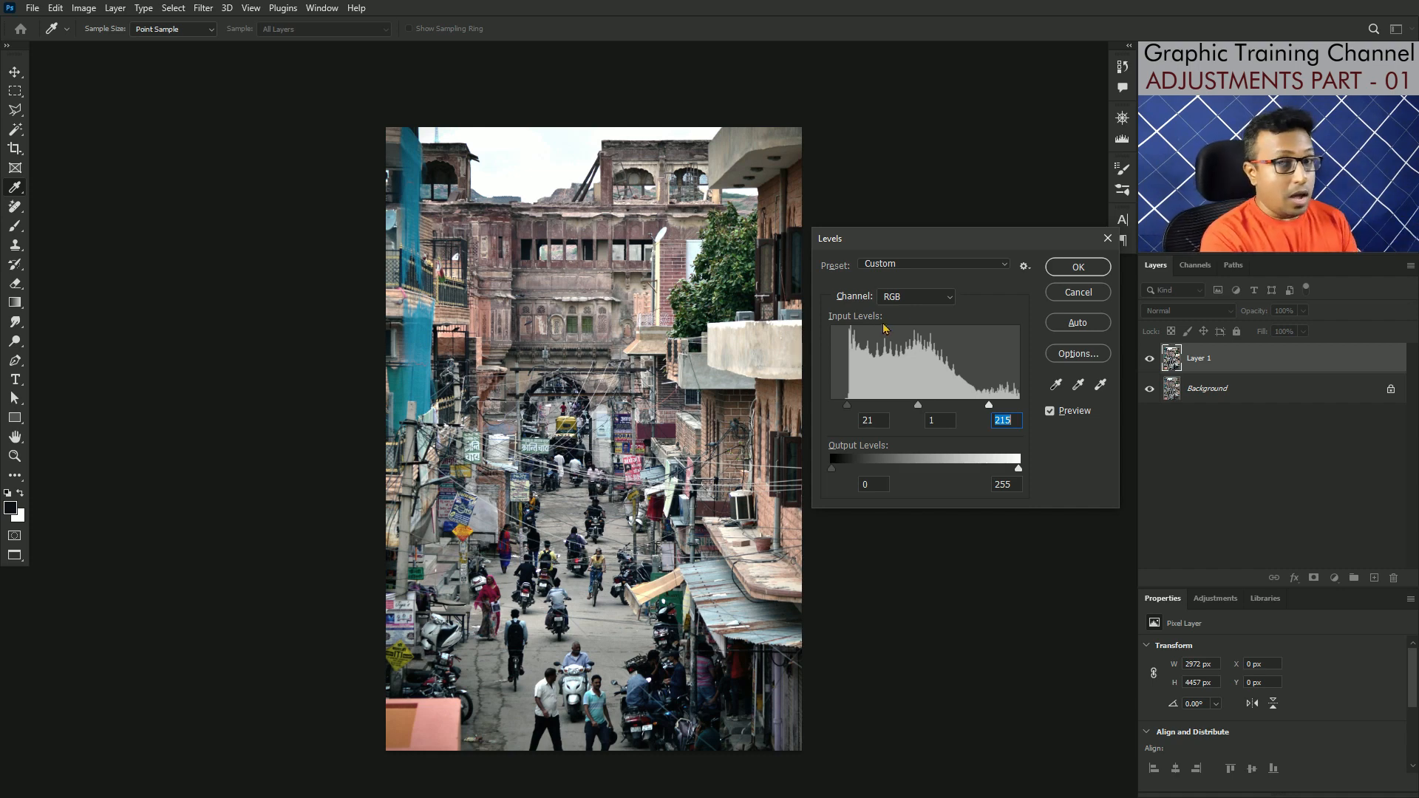
Step: Review the RGB, Red, Green and Blue channel choices in Levels, then discard the adjustment on Layer 1
click(914, 299)
click(913, 299)
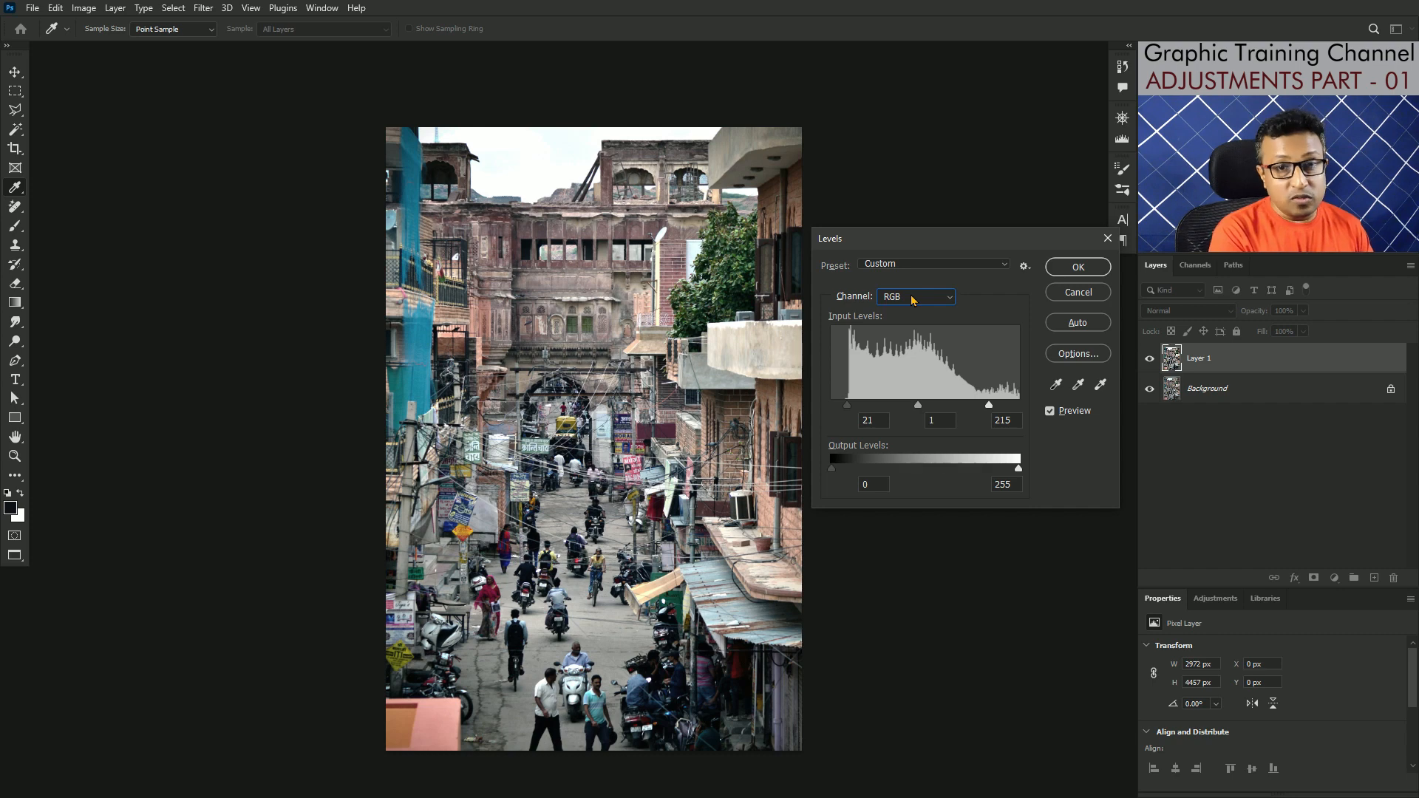
click(914, 299)
click(913, 298)
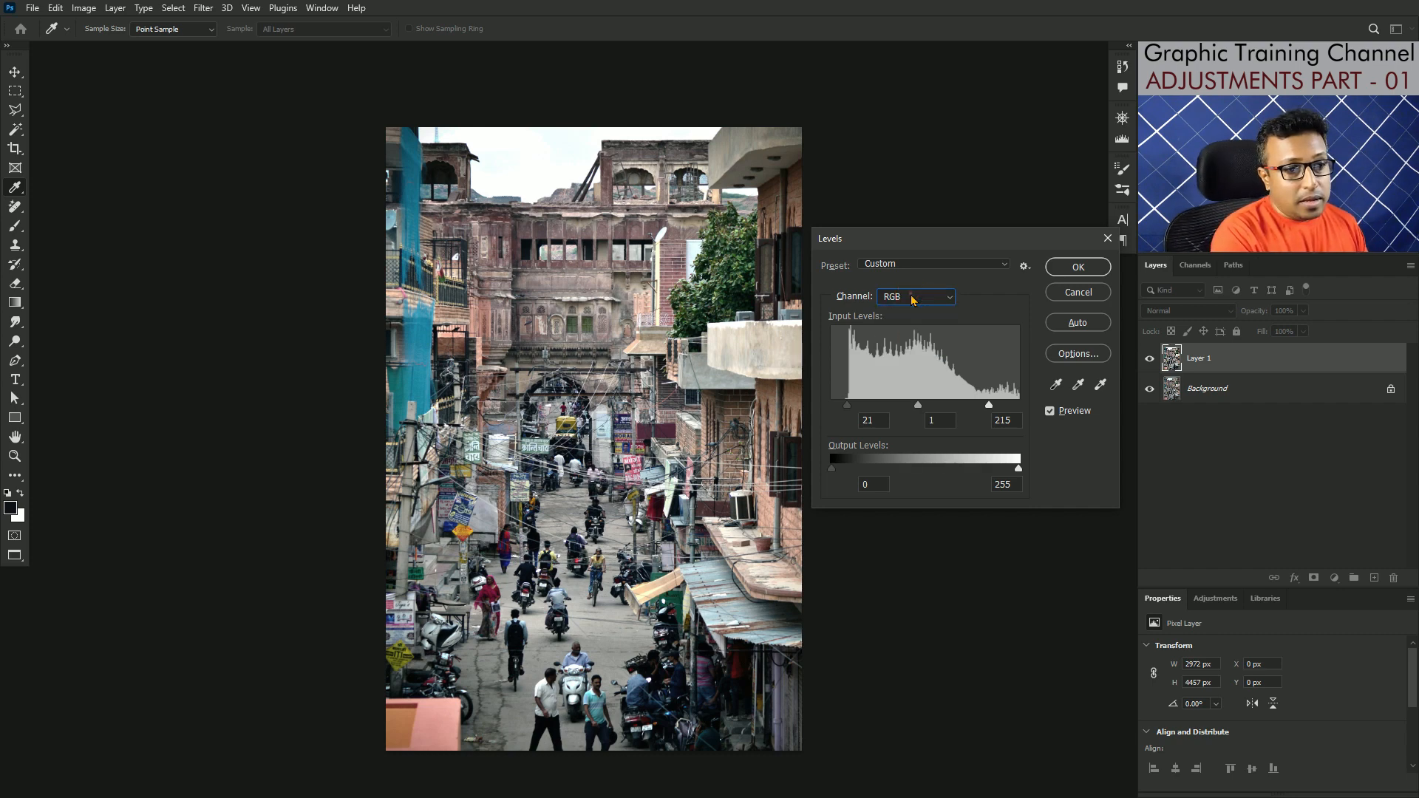
click(913, 299)
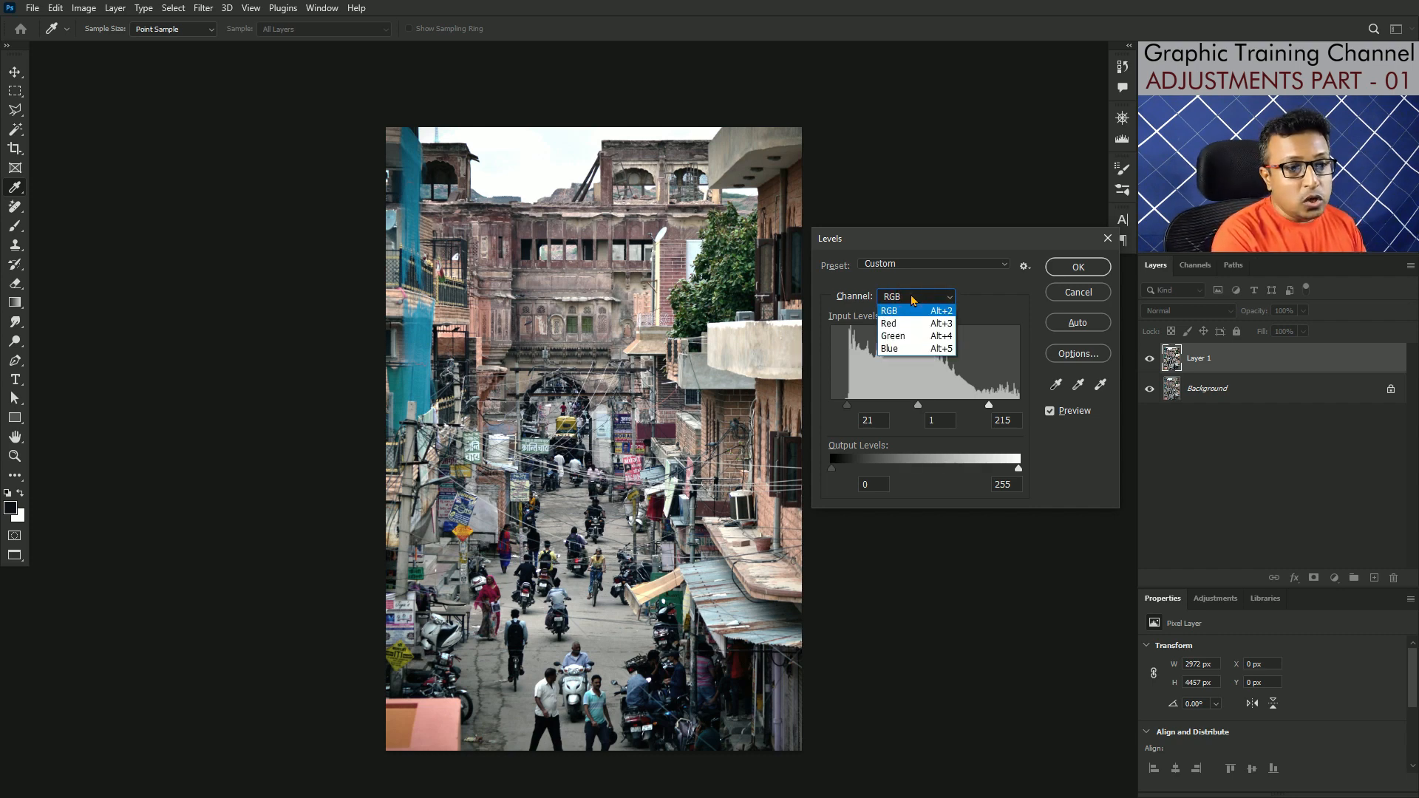
click(991, 290)
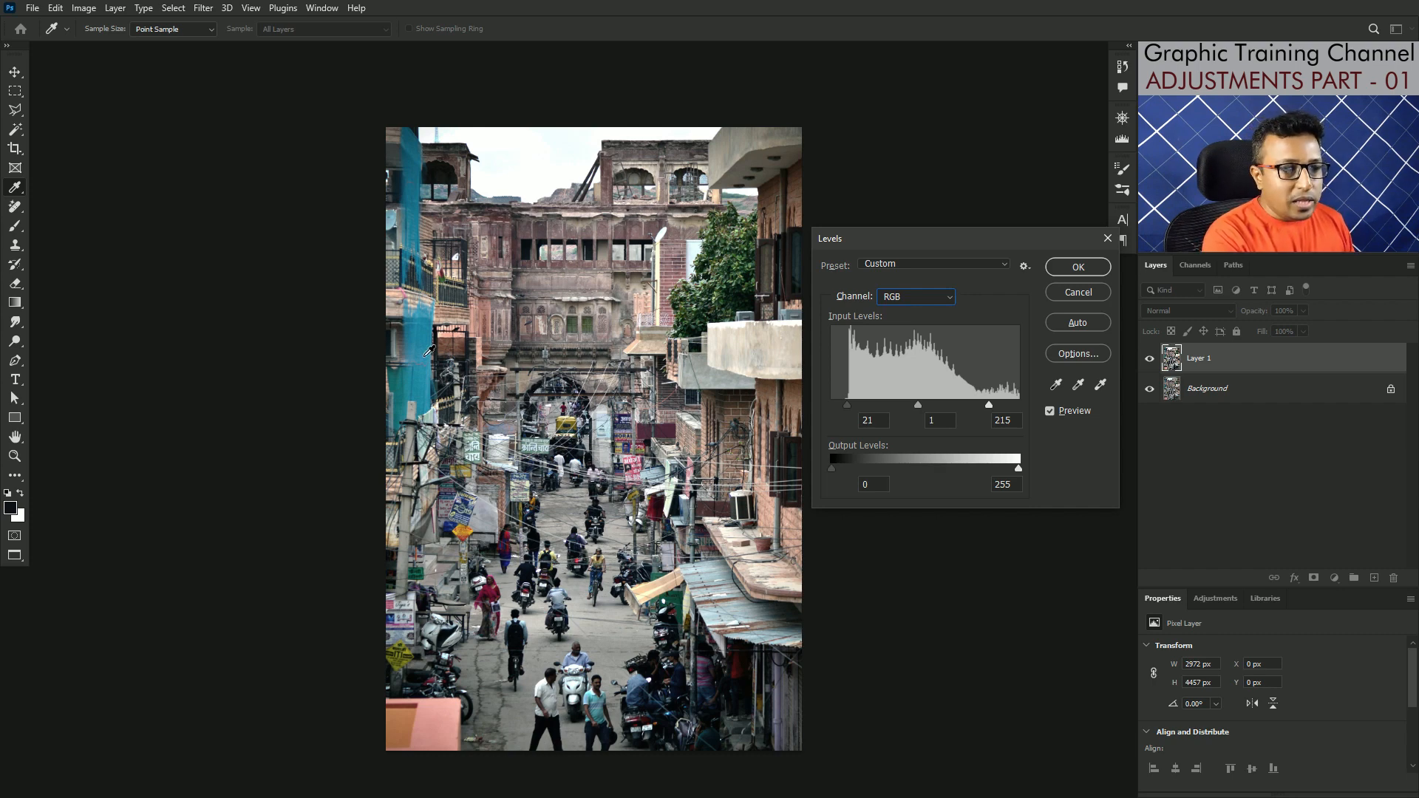
click(1083, 292)
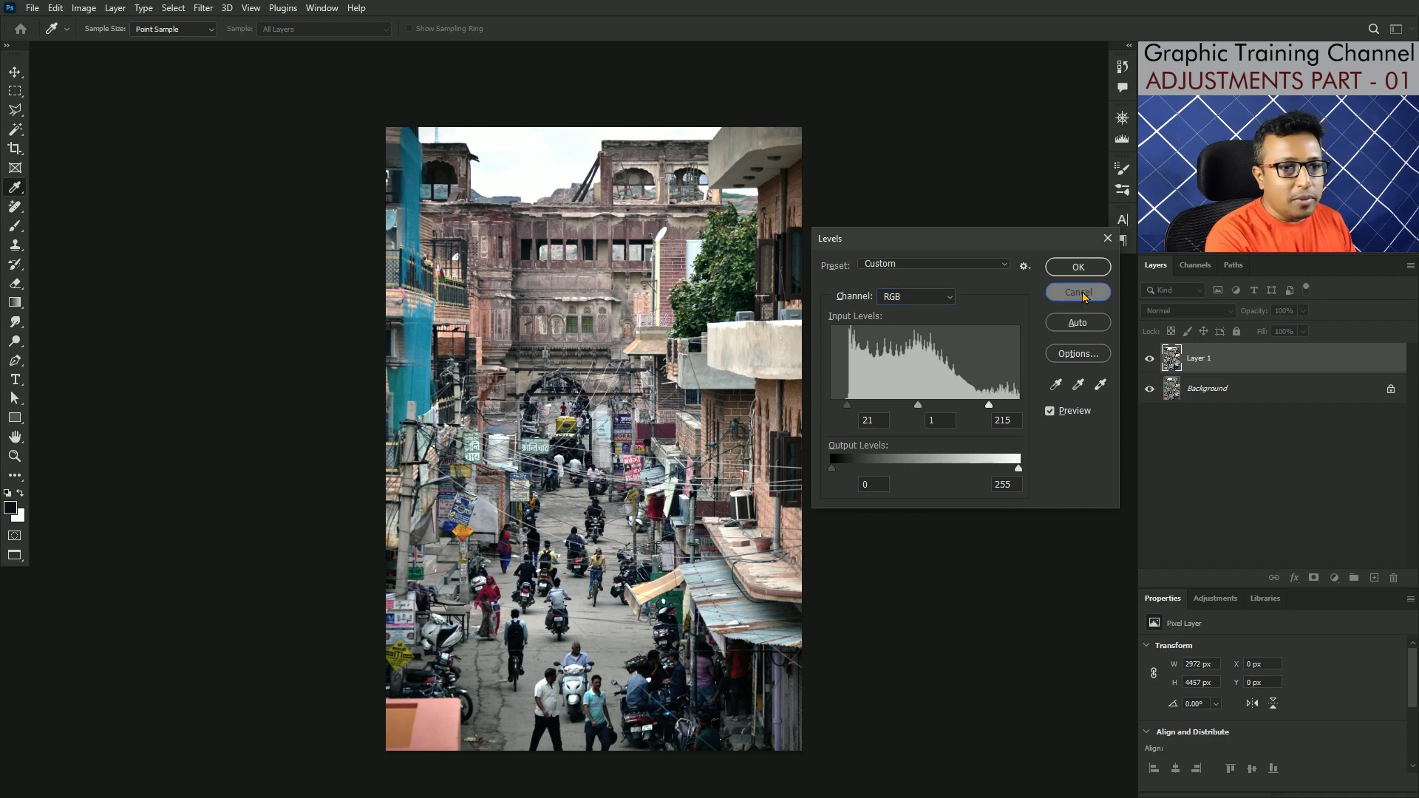
key(j)
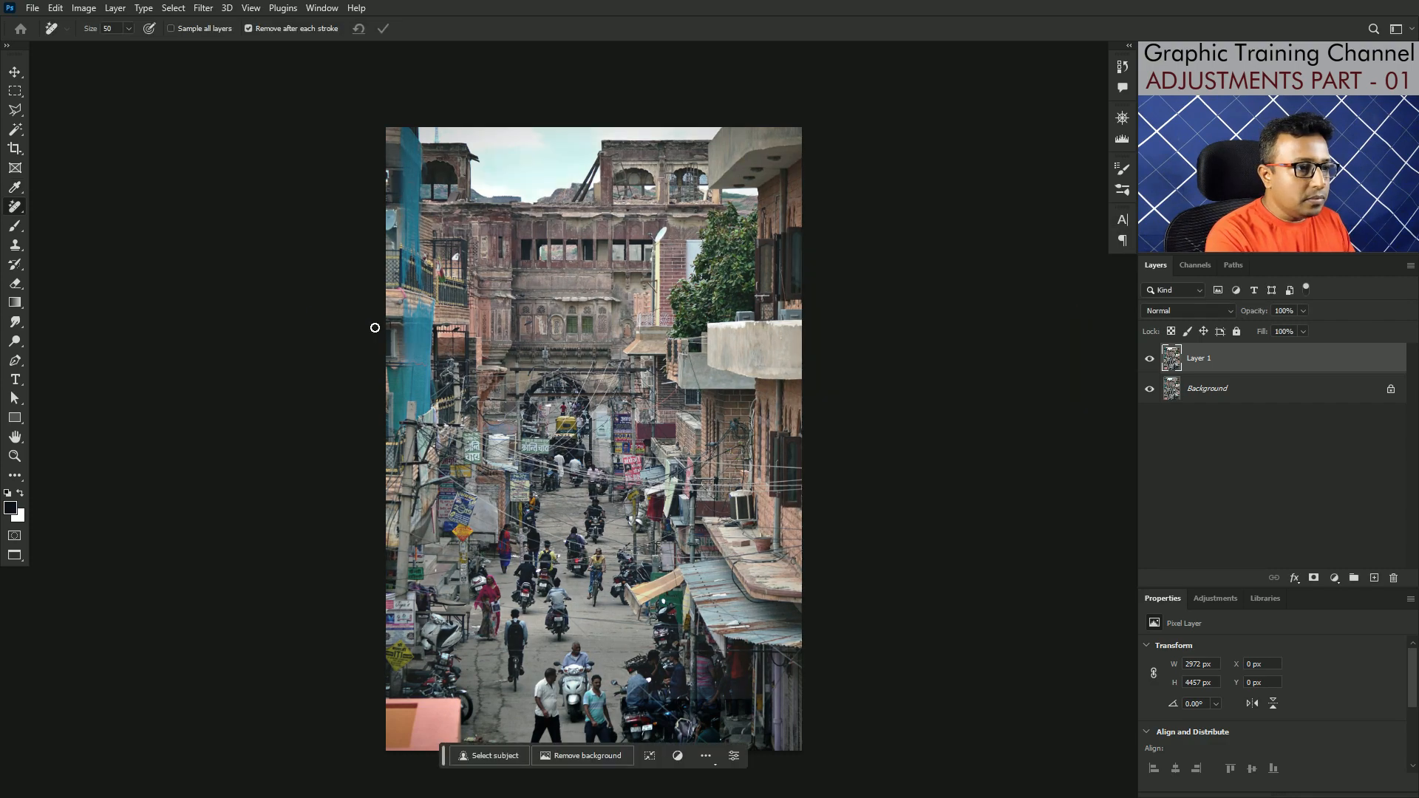
Step: Start a Levels adjustment on Layer 1 and set the Red channel's black input level to 5 and white input level to 231
scroll(373, 327, up, 2)
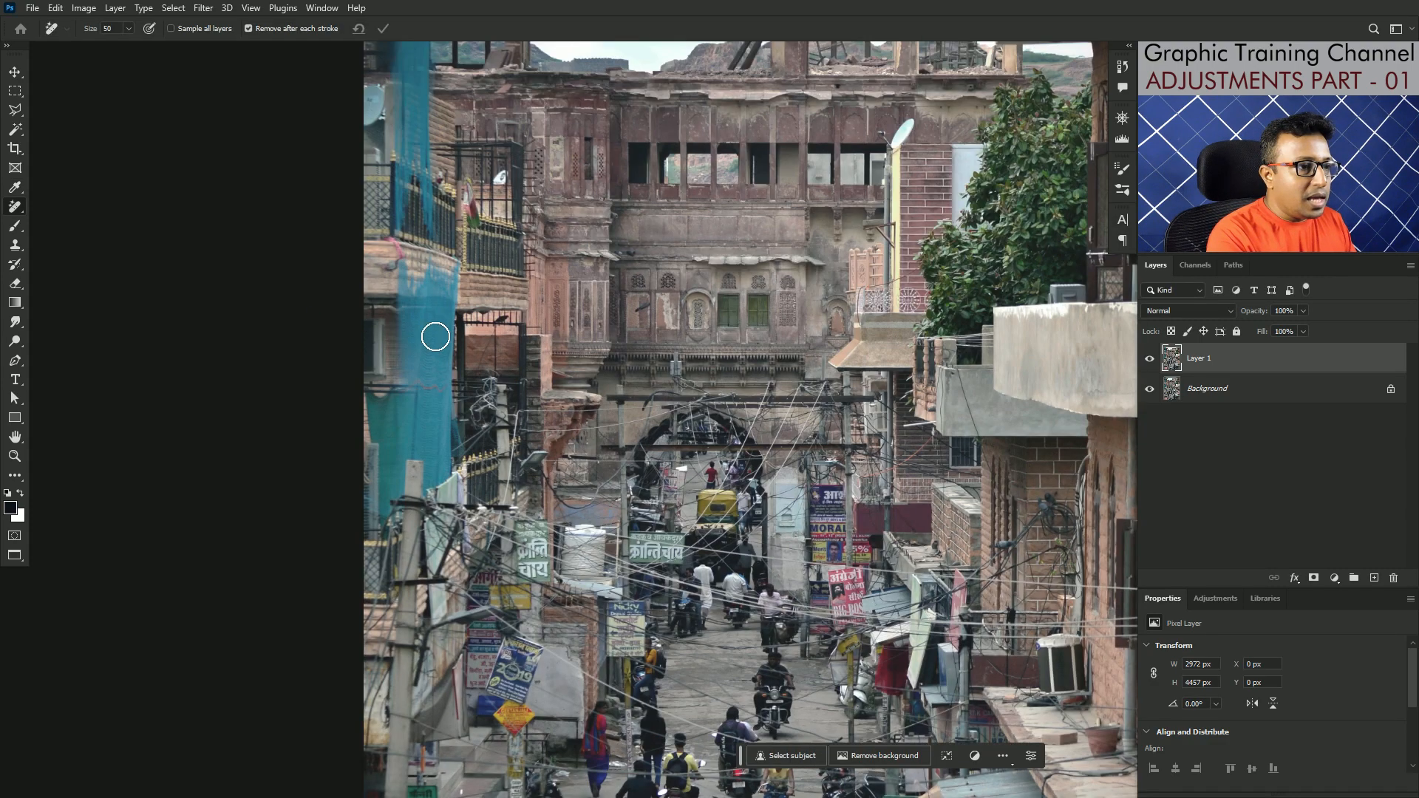
scroll(435, 336, up, 3)
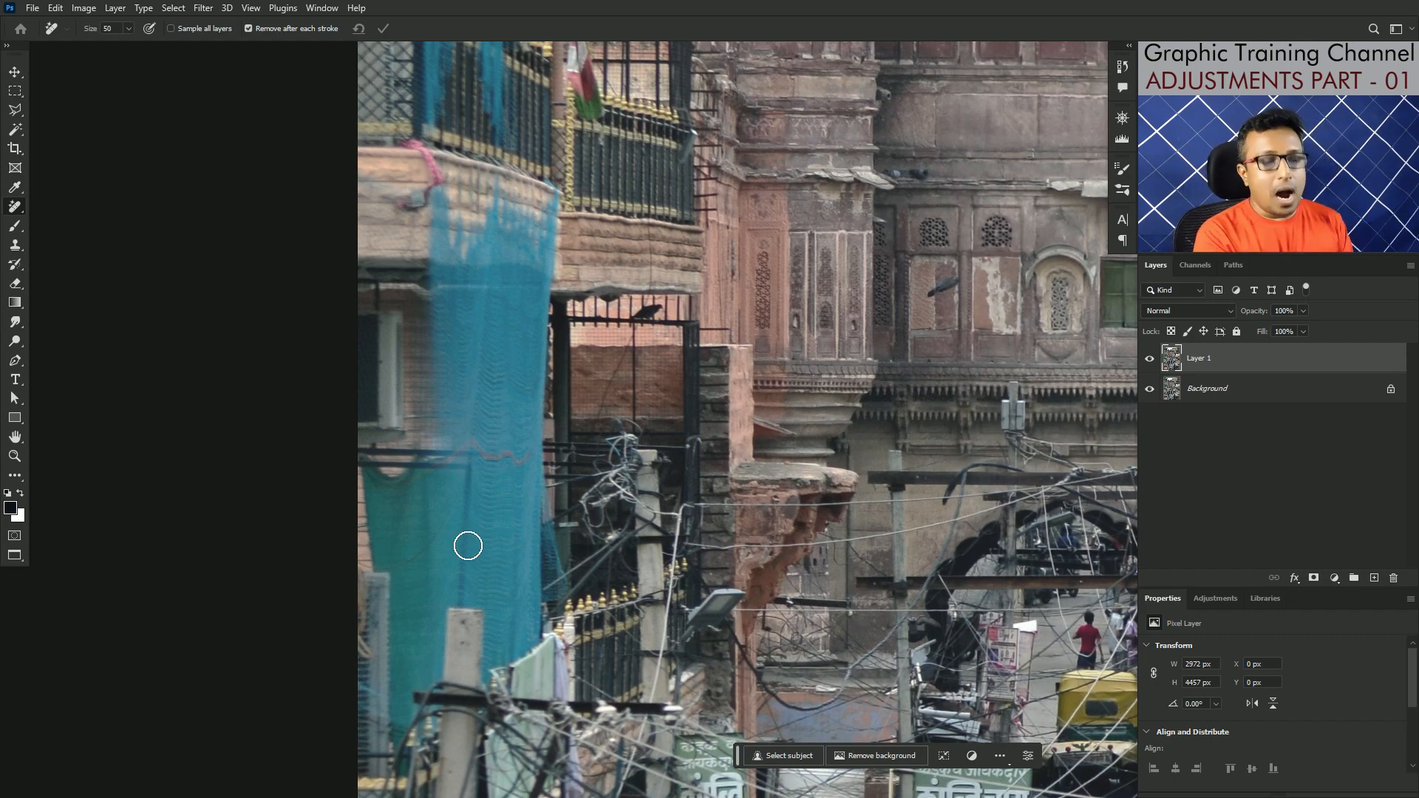
scroll(468, 545, down, 5)
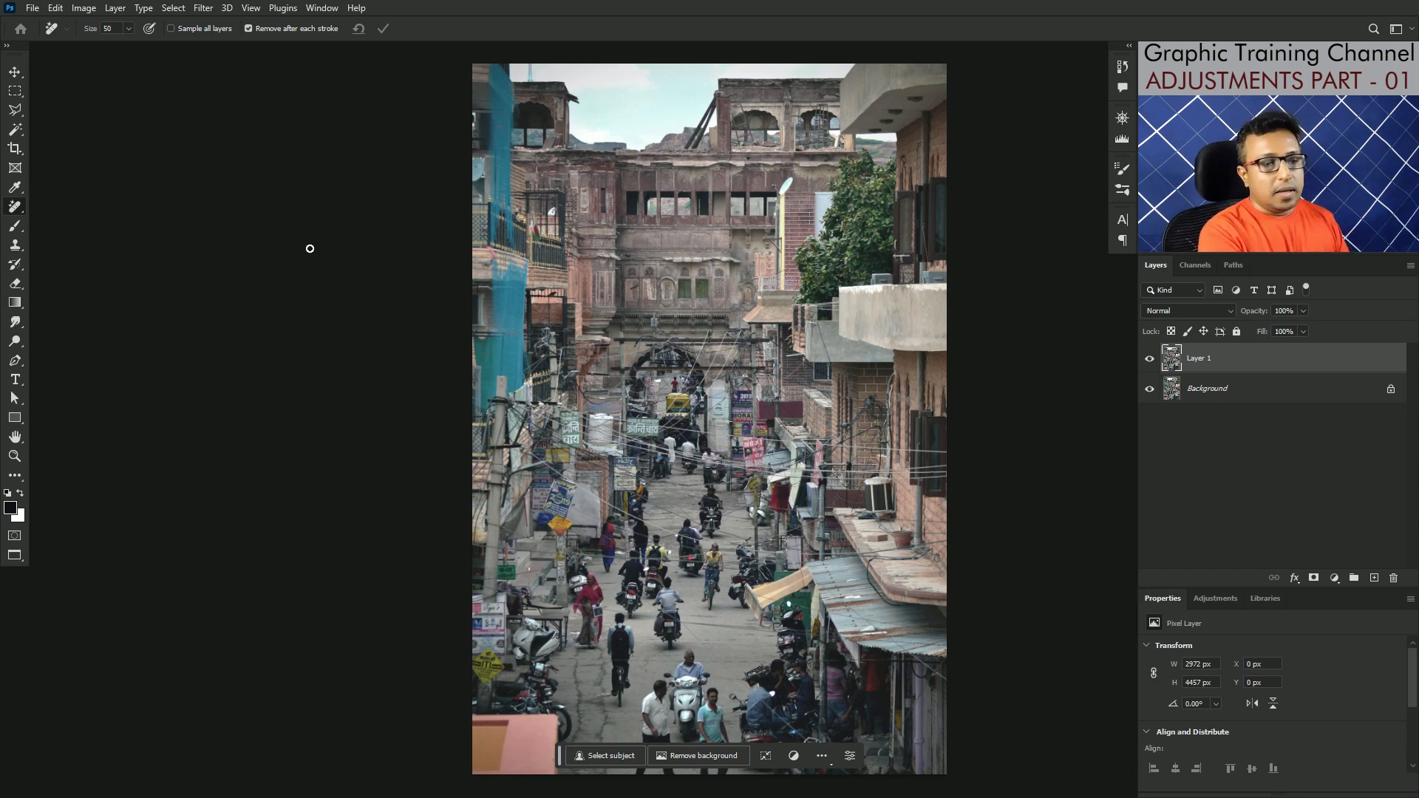
key(ctrl+l)
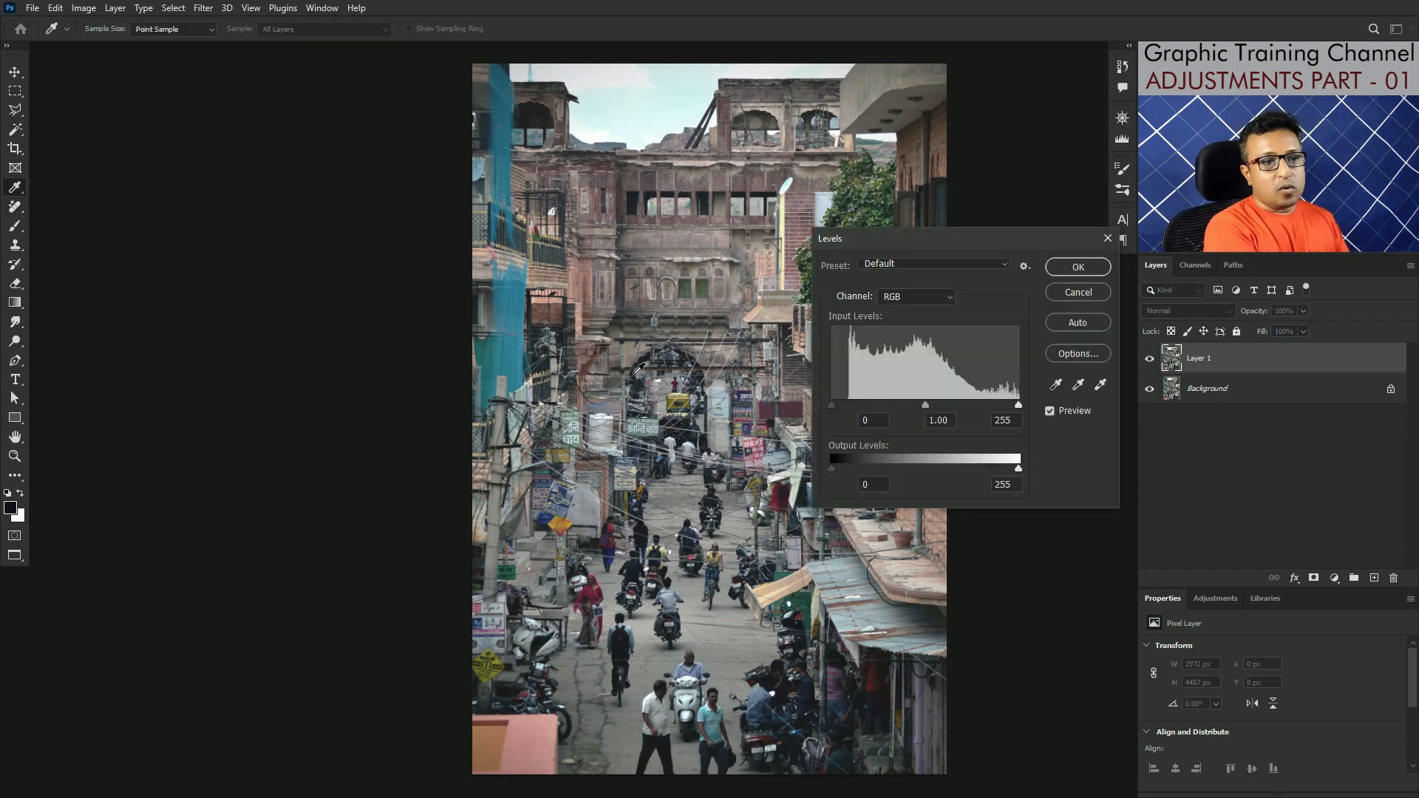
drag(991, 238, 275, 143)
click(199, 199)
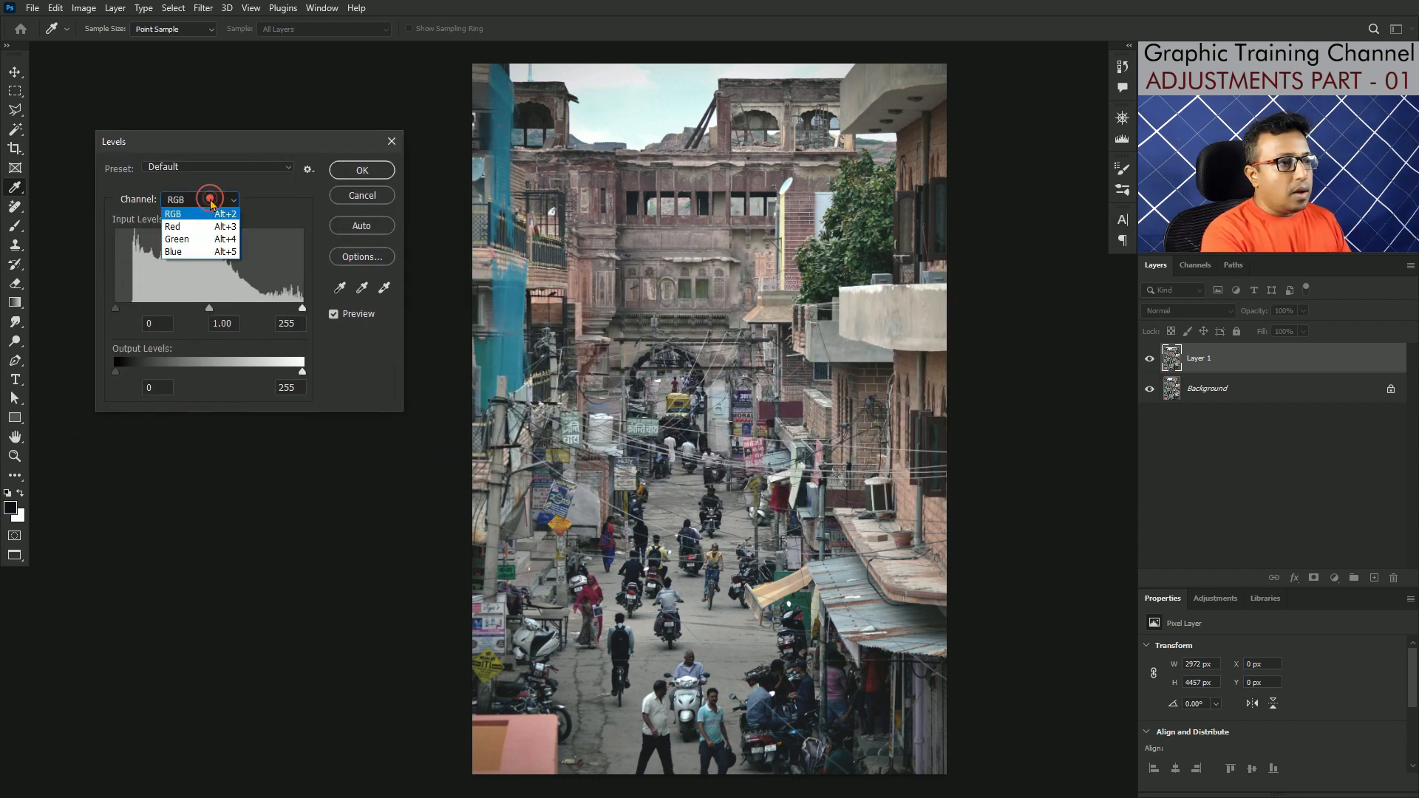
click(198, 201)
click(200, 224)
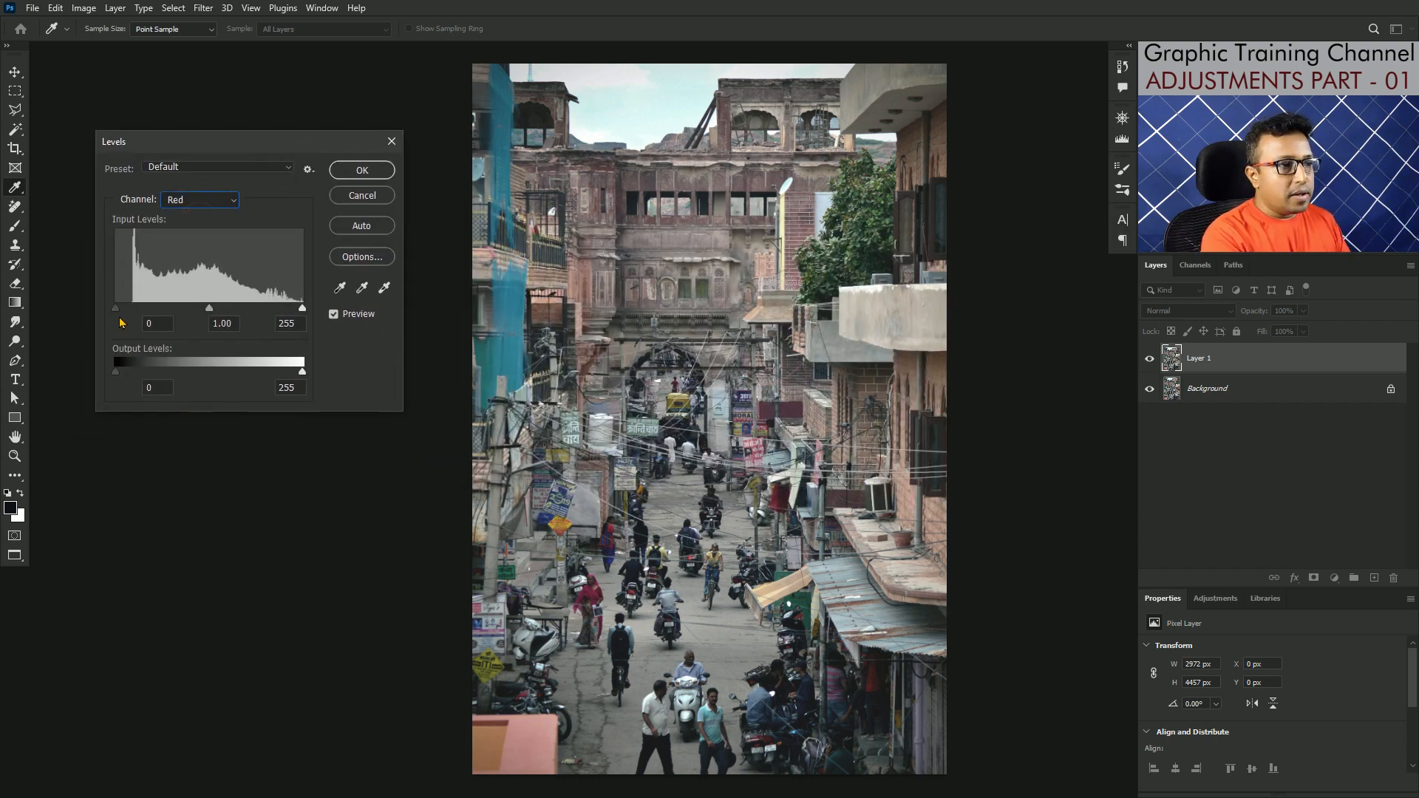
mouse_move(114, 307)
mouse_down()
mouse_move(137, 312)
mouse_move(124, 314)
mouse_up()
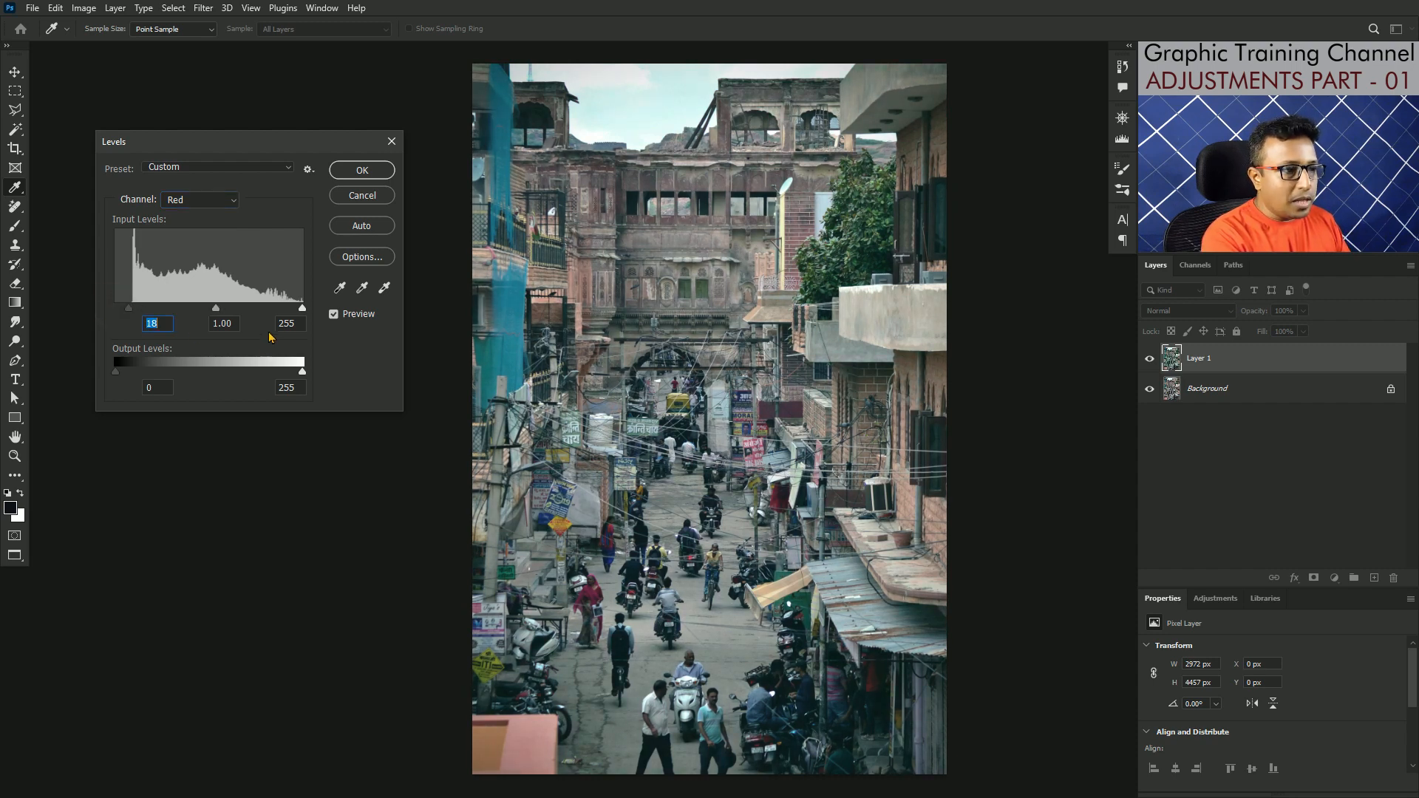
drag(301, 309, 286, 311)
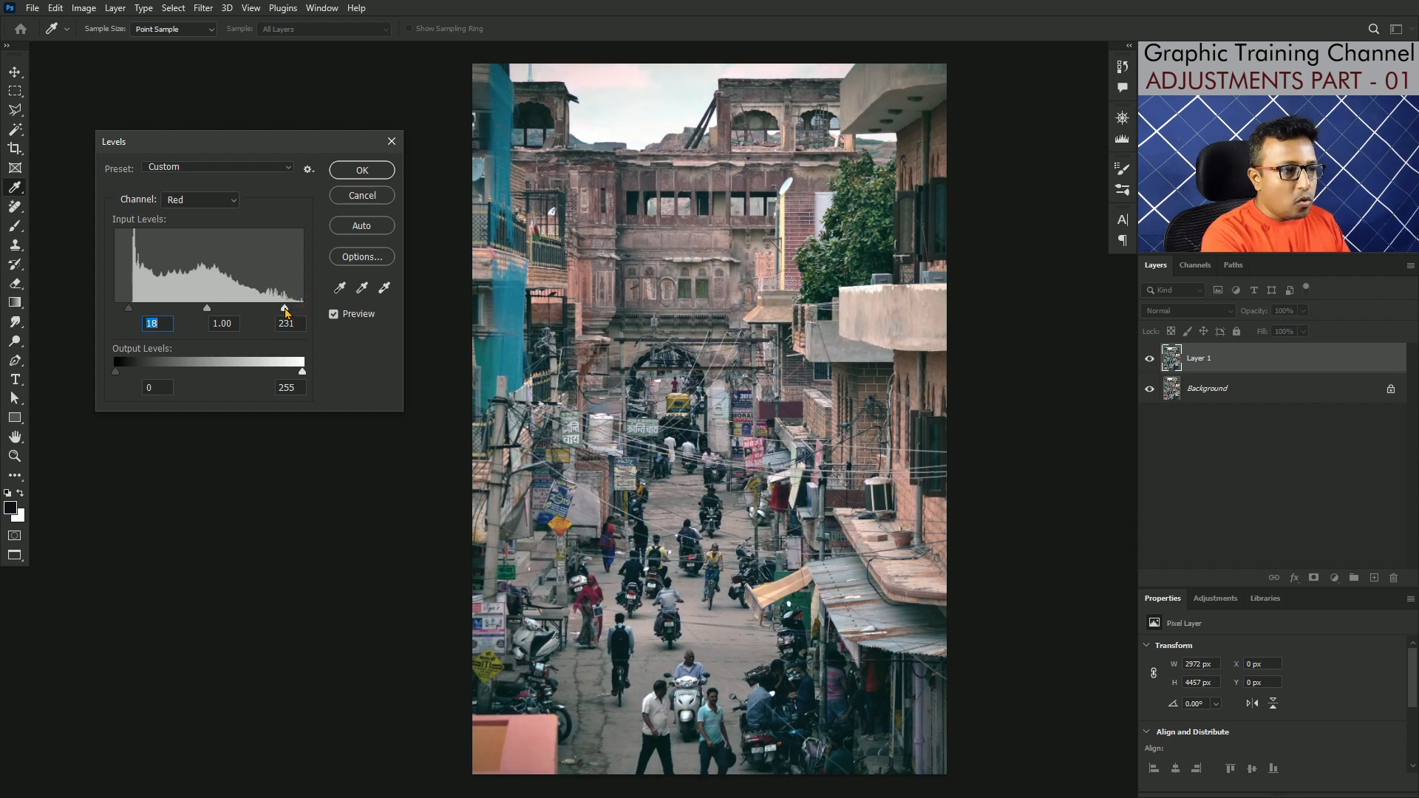
click(286, 310)
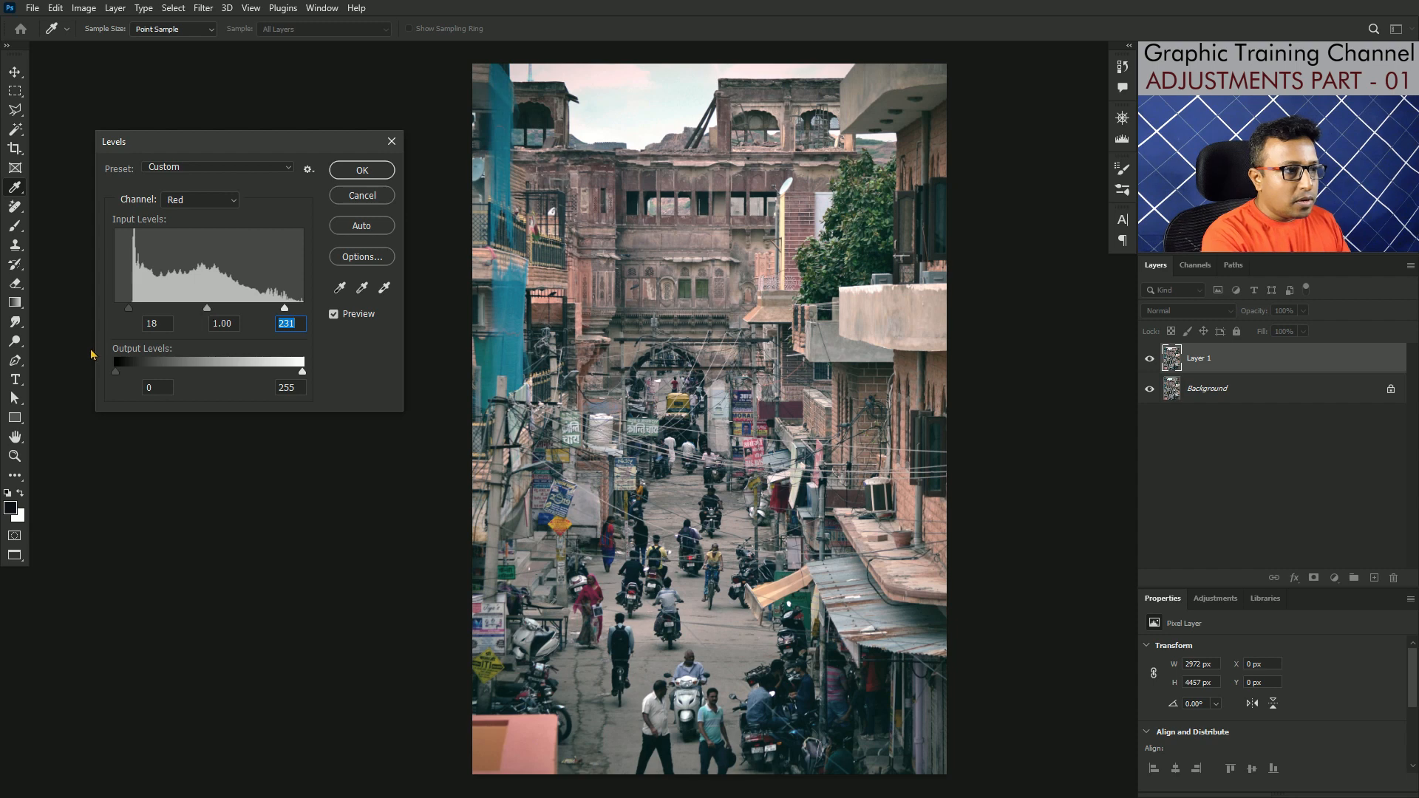
drag(130, 310, 122, 312)
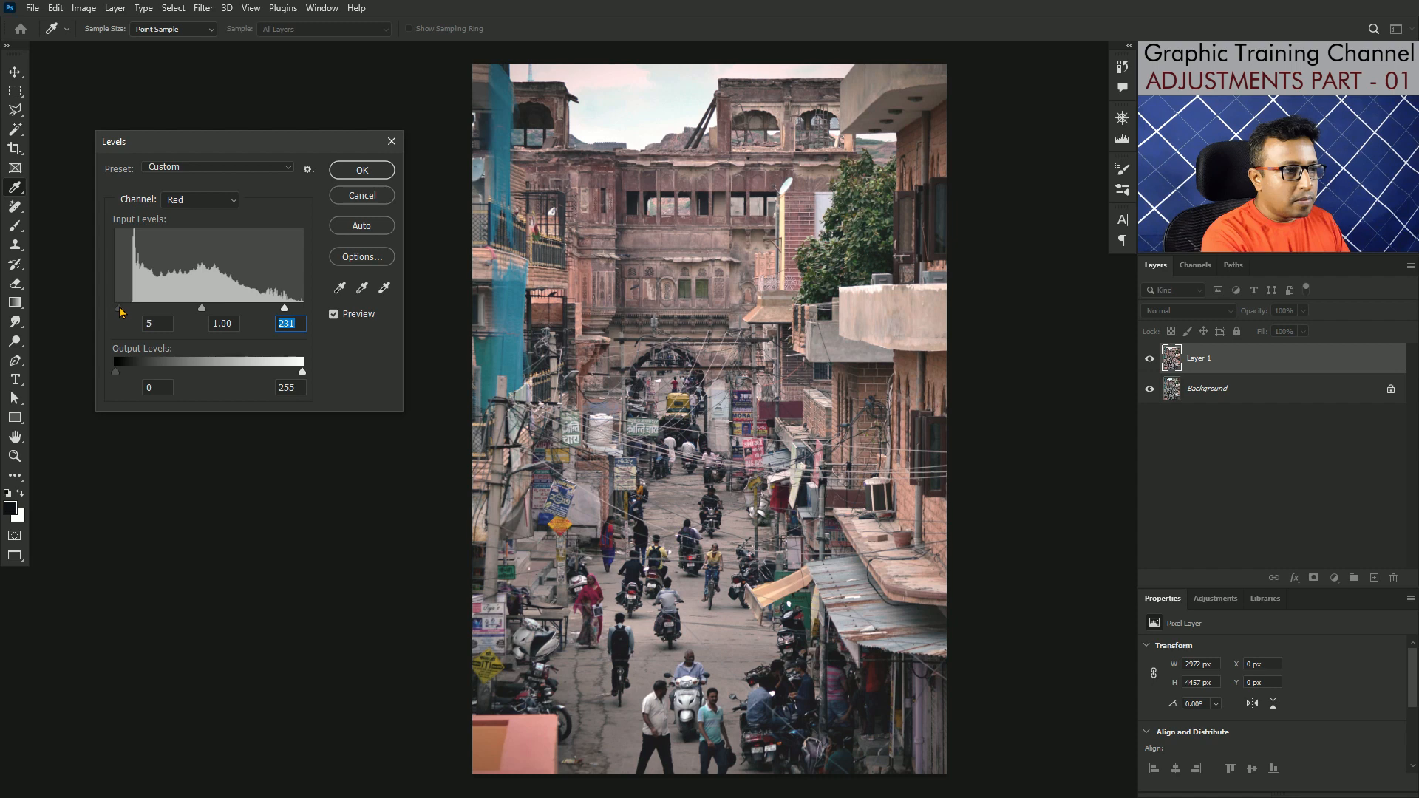
Step: Set the Blue channel's black input level to 21 and white input level to 231
click(199, 199)
click(194, 253)
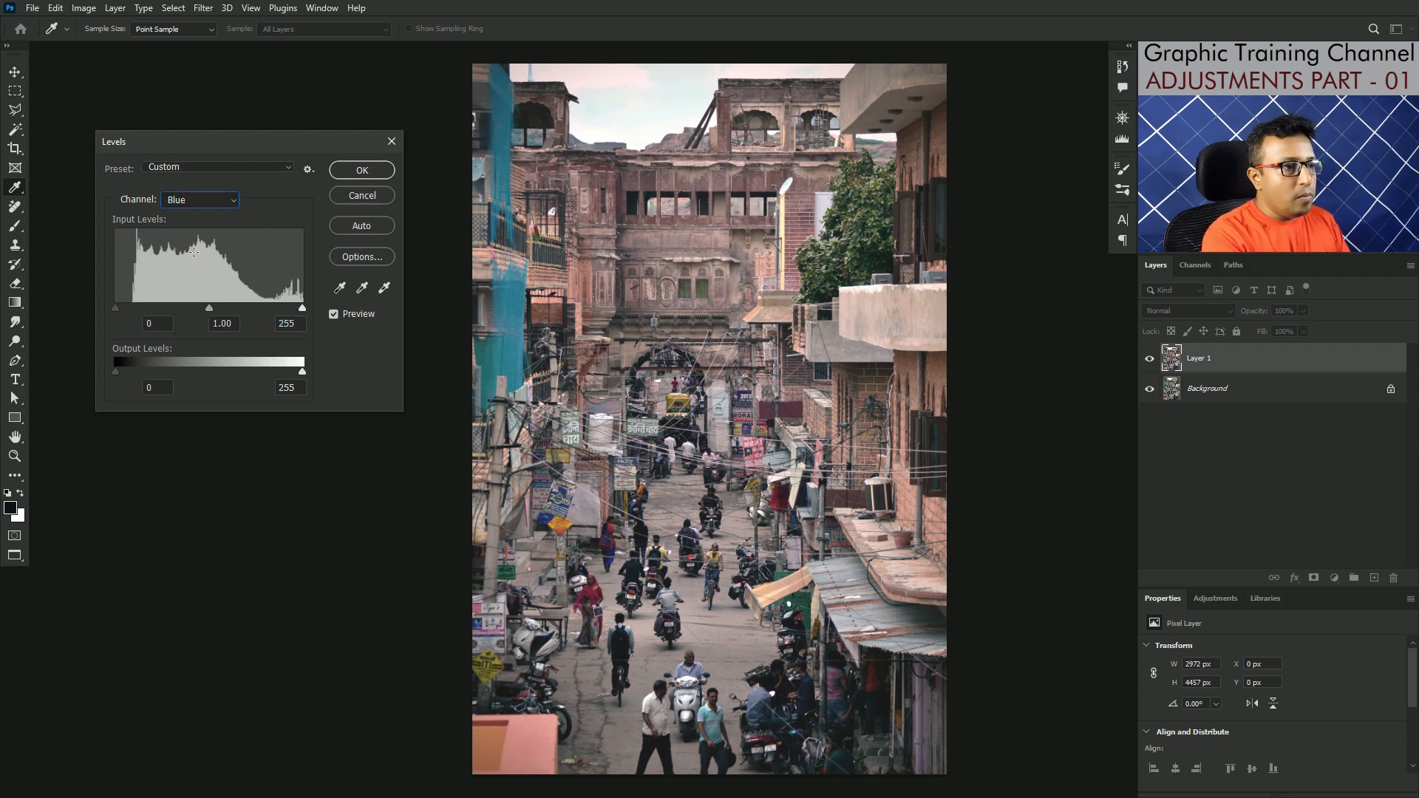
mouse_move(115, 307)
mouse_down()
mouse_move(143, 313)
mouse_move(131, 309)
mouse_up()
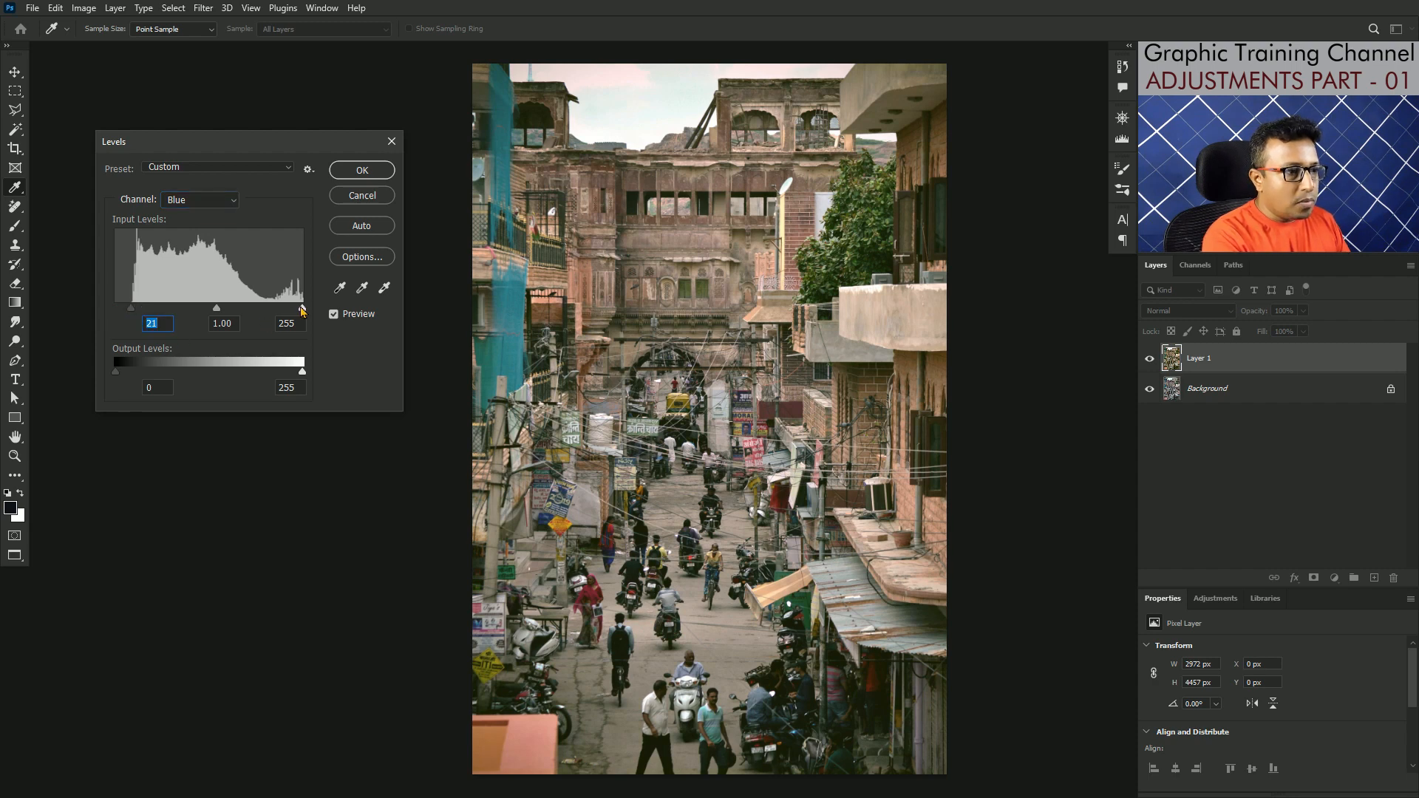
drag(301, 309, 285, 314)
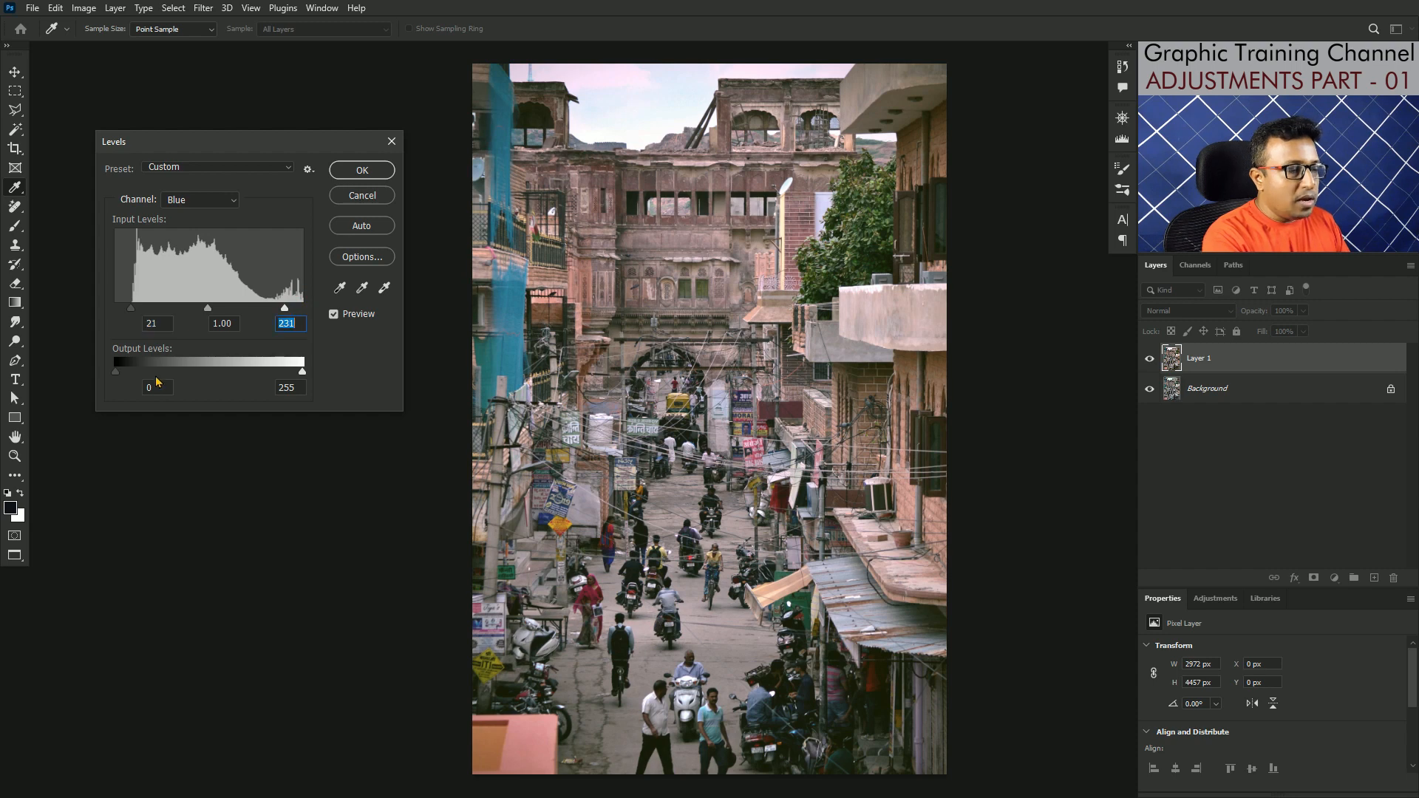
Step: Set the Red channel's midtone input to 1.14 and apply the Levels adjustment
click(207, 201)
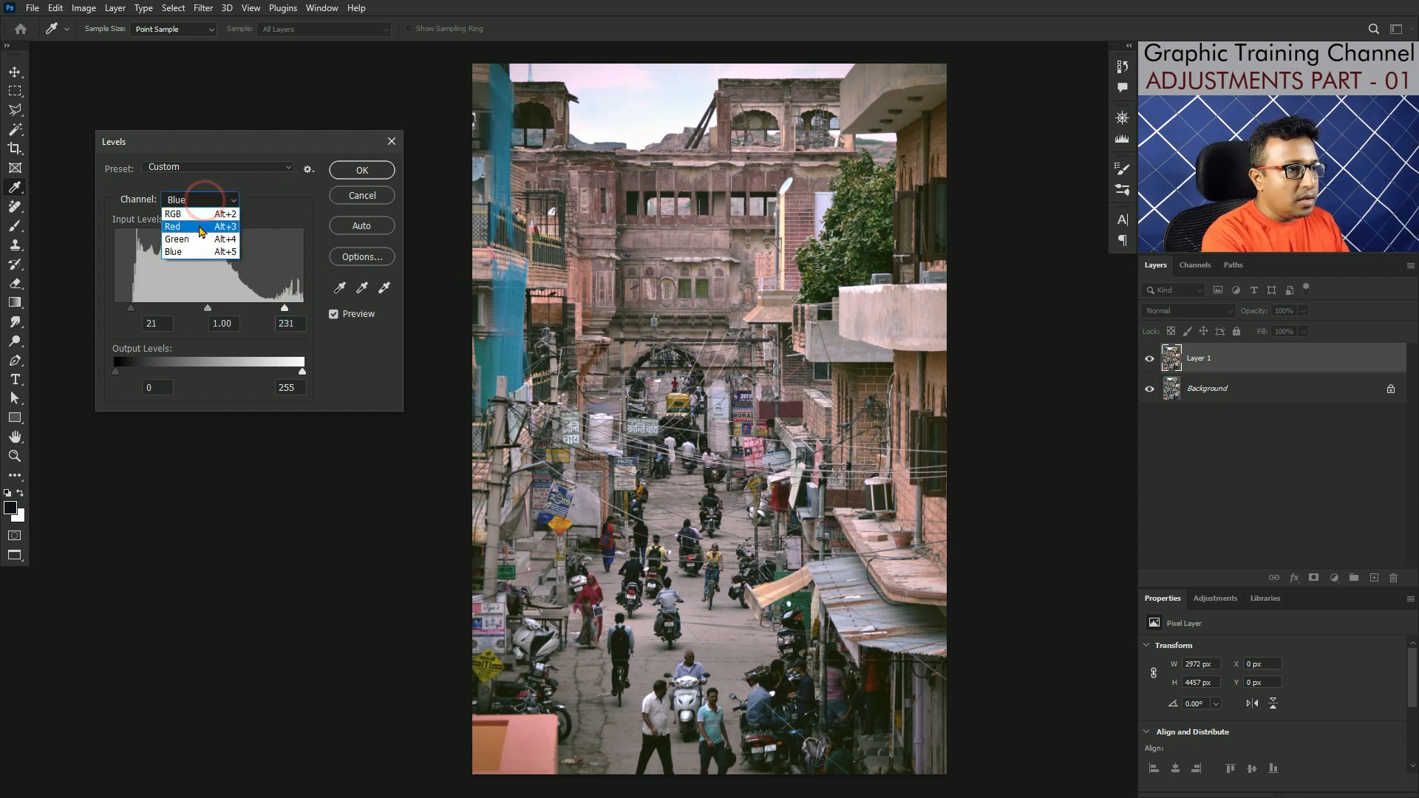
click(198, 224)
drag(202, 308, 192, 310)
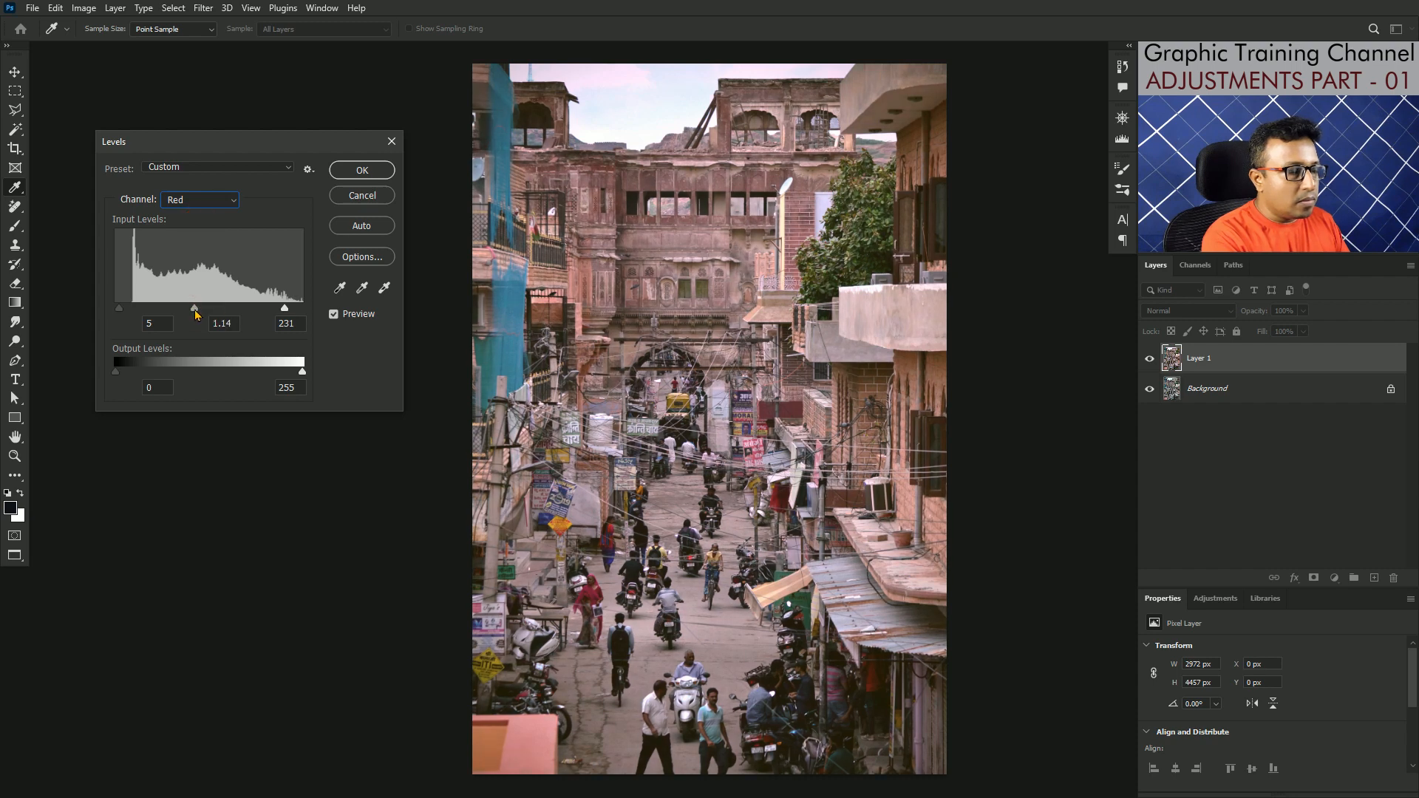
click(376, 169)
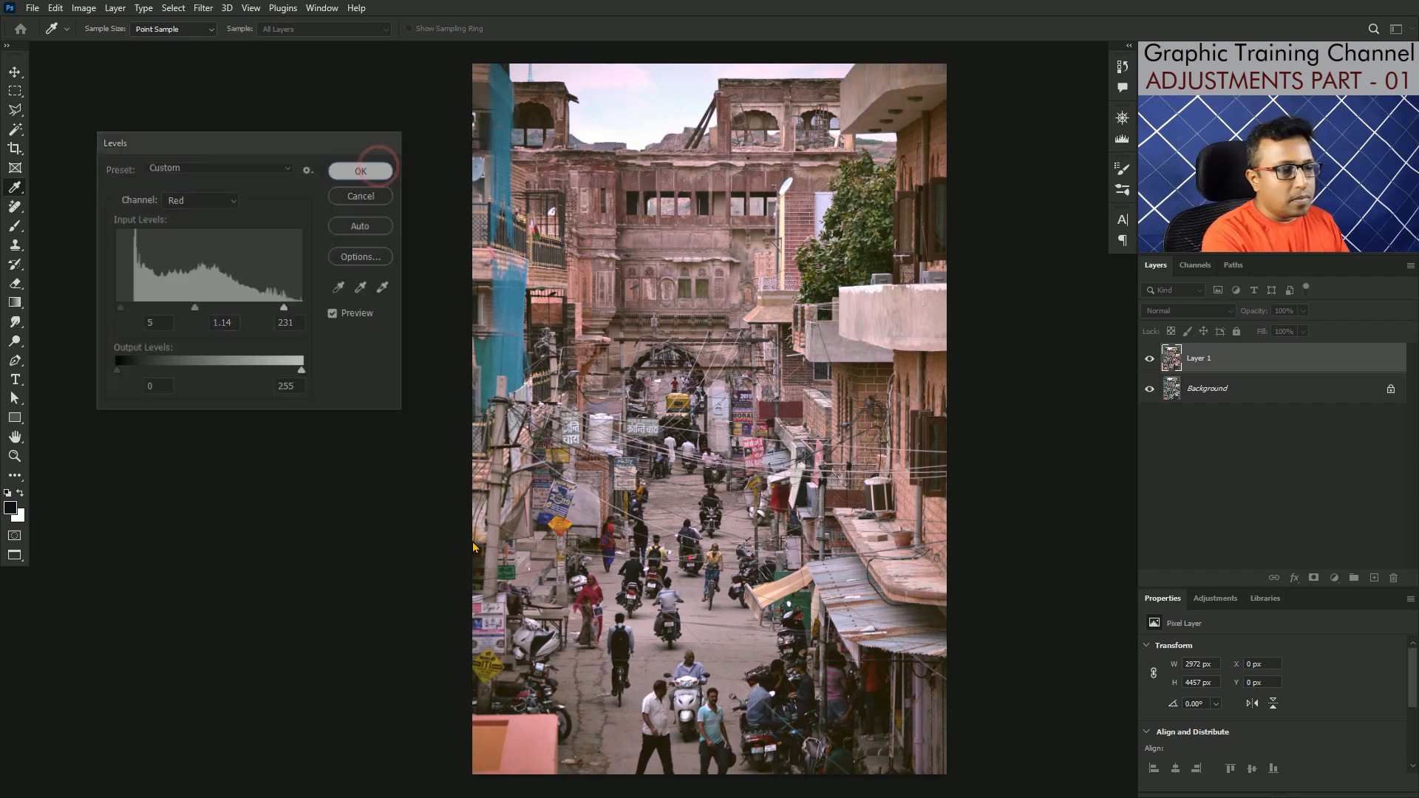
Step: Compare the street photo with and without the Levels correction made on Layer 1's Red and Blue channels
key(j)
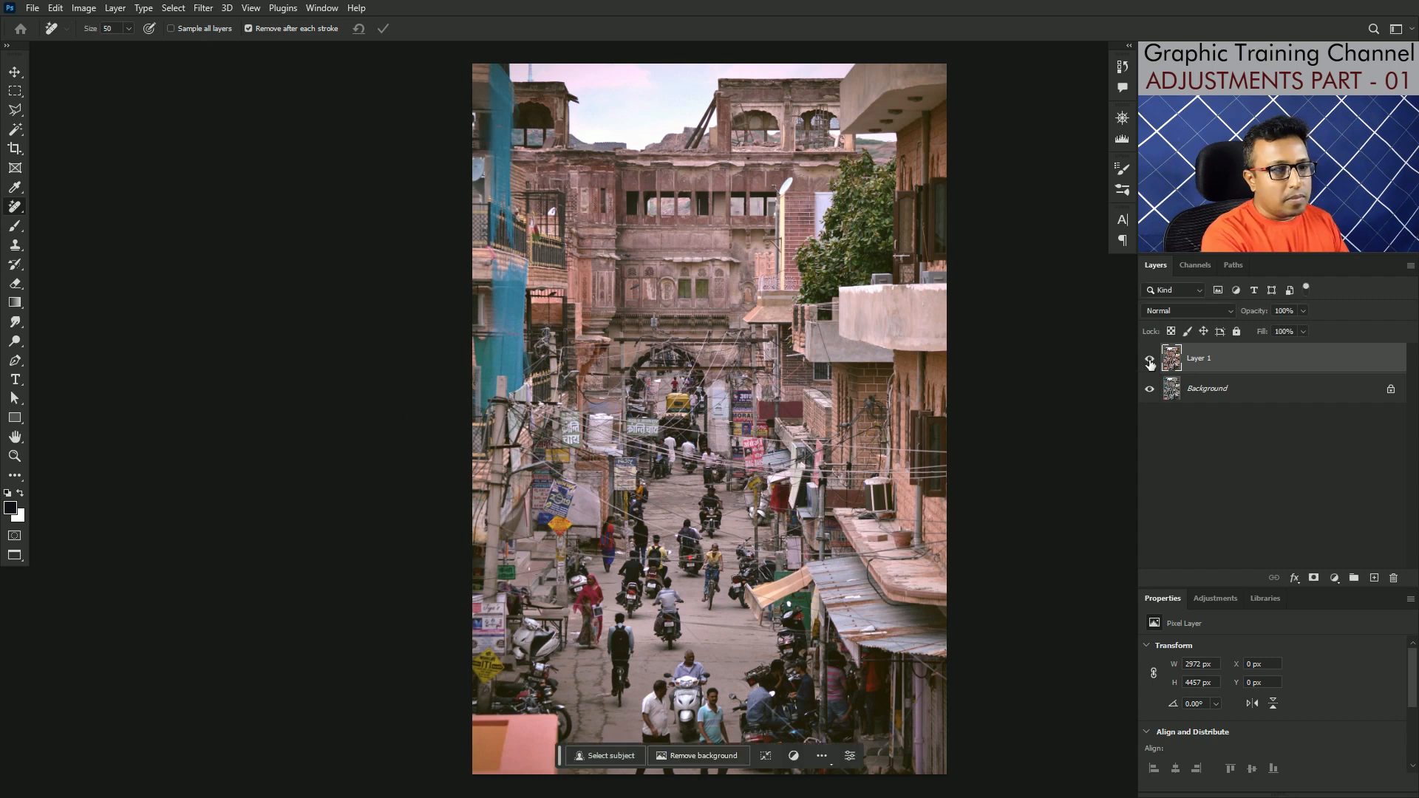
click(1149, 362)
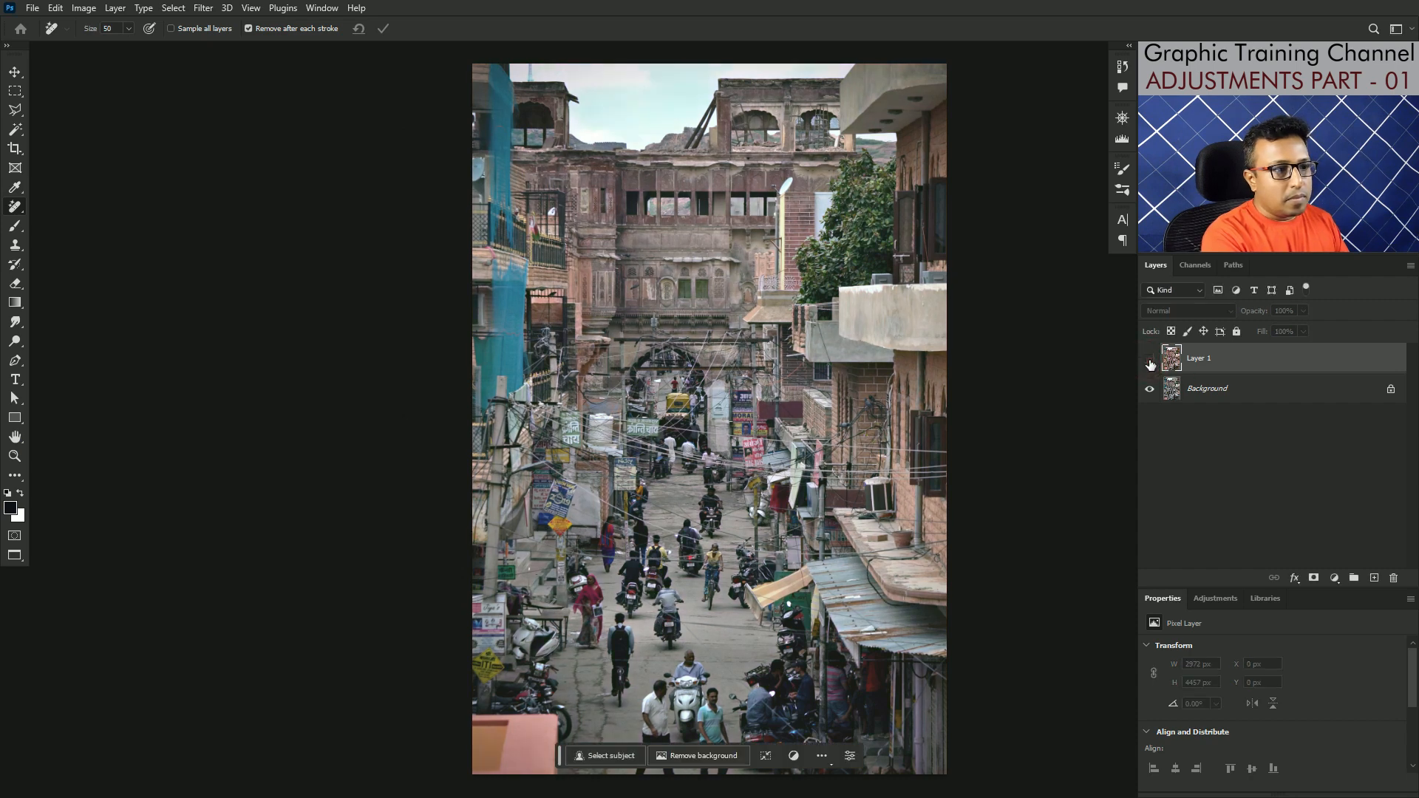
click(1149, 362)
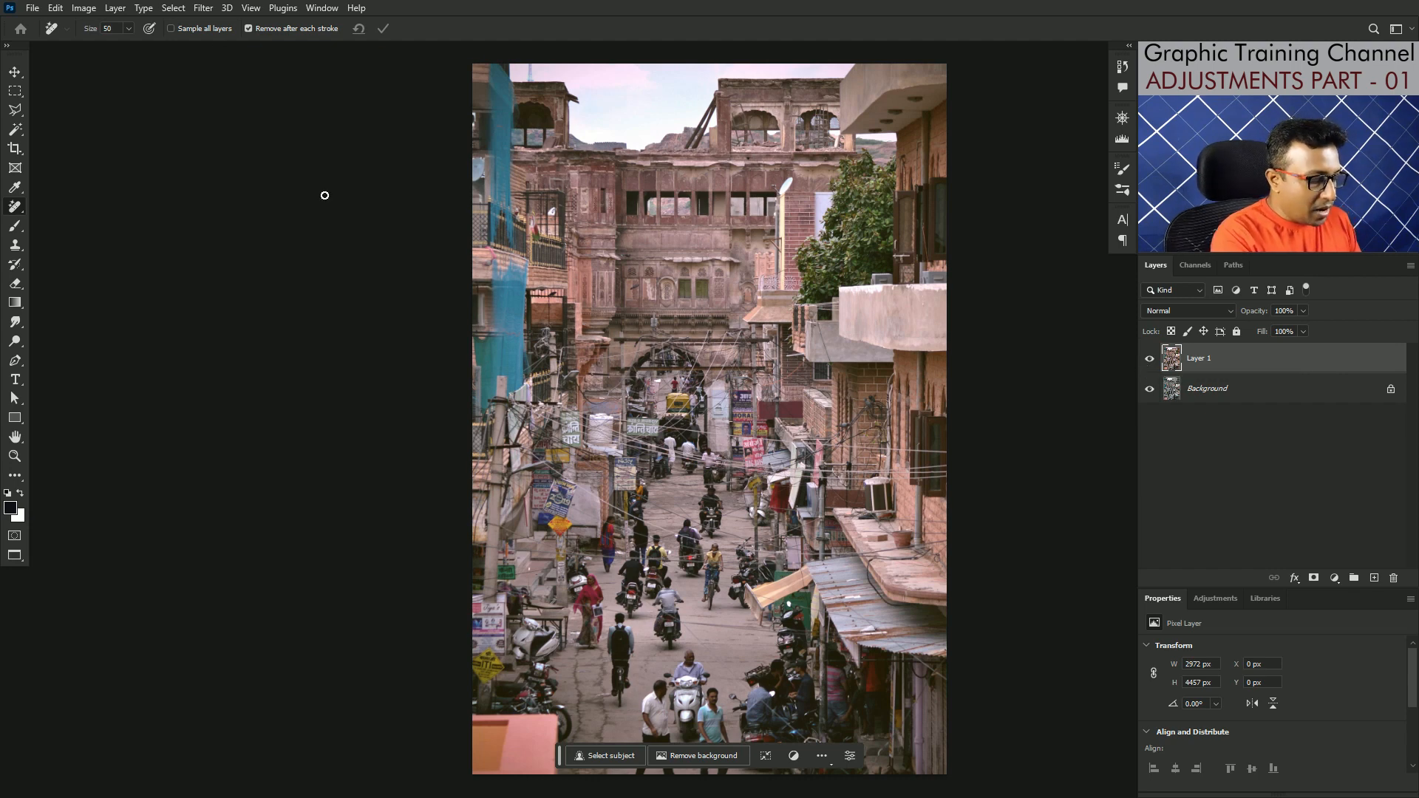
Step: Duplicate the Background layer of the open mountain landscape photo and start a Levels adjustment on the copy
key(ctrl+Tab)
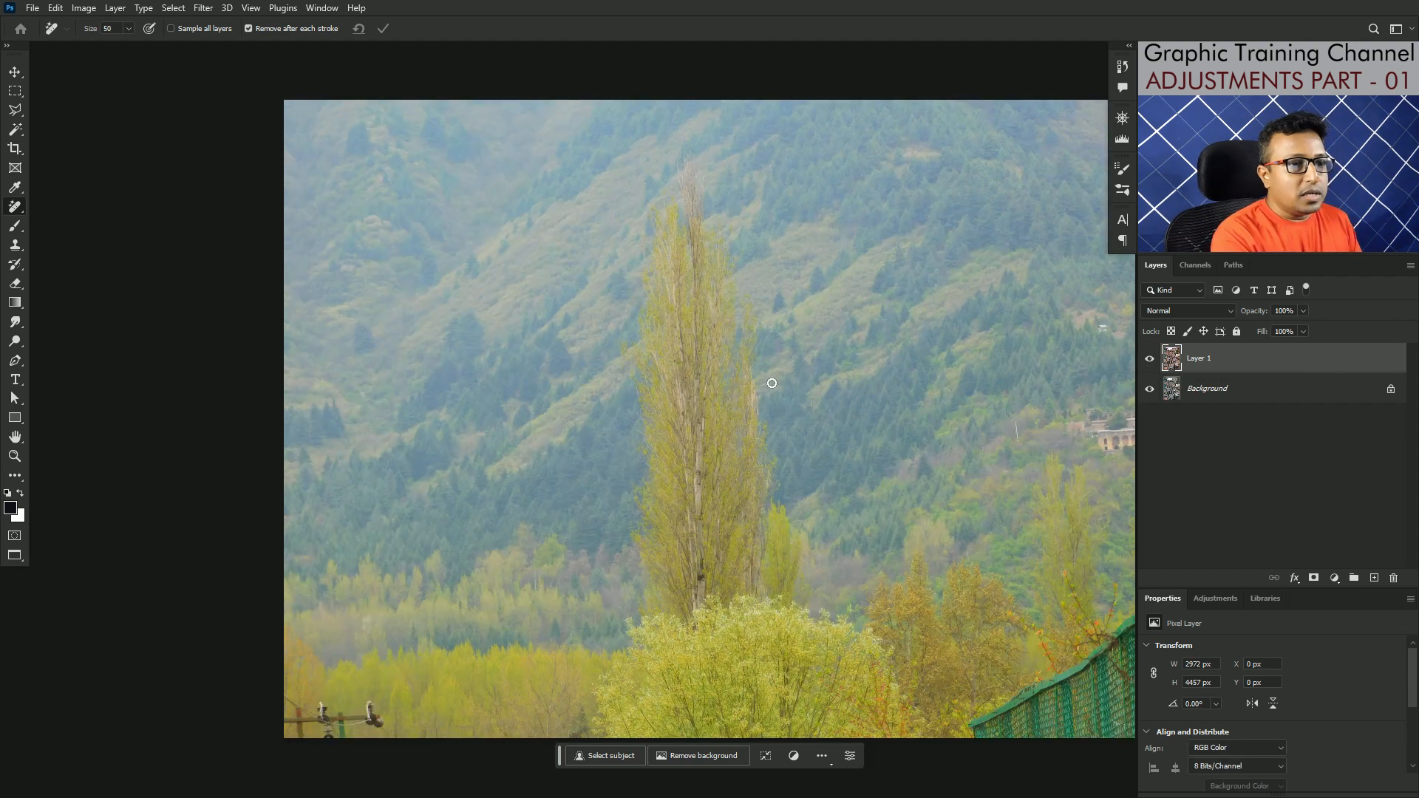
drag(906, 401, 834, 392)
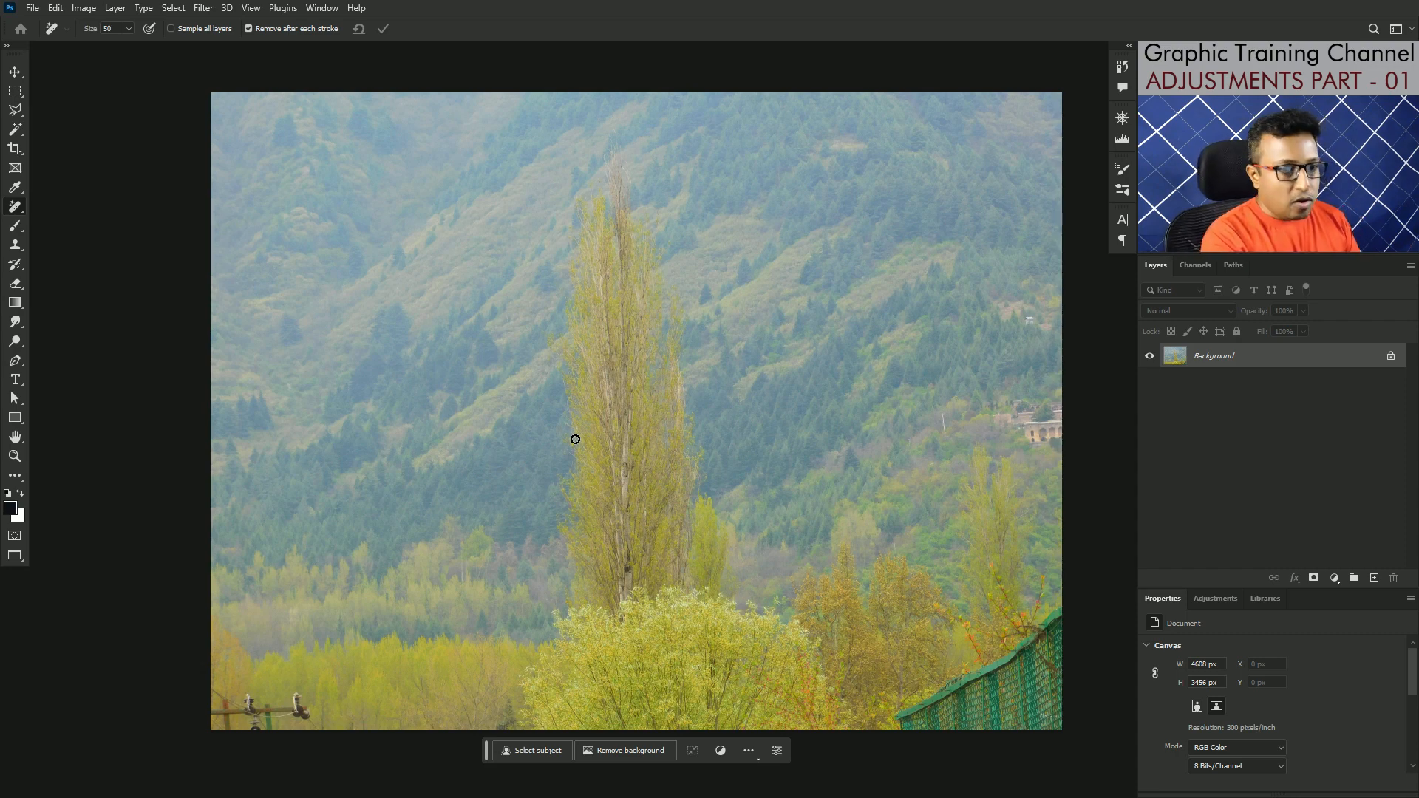
key(ctrl+j)
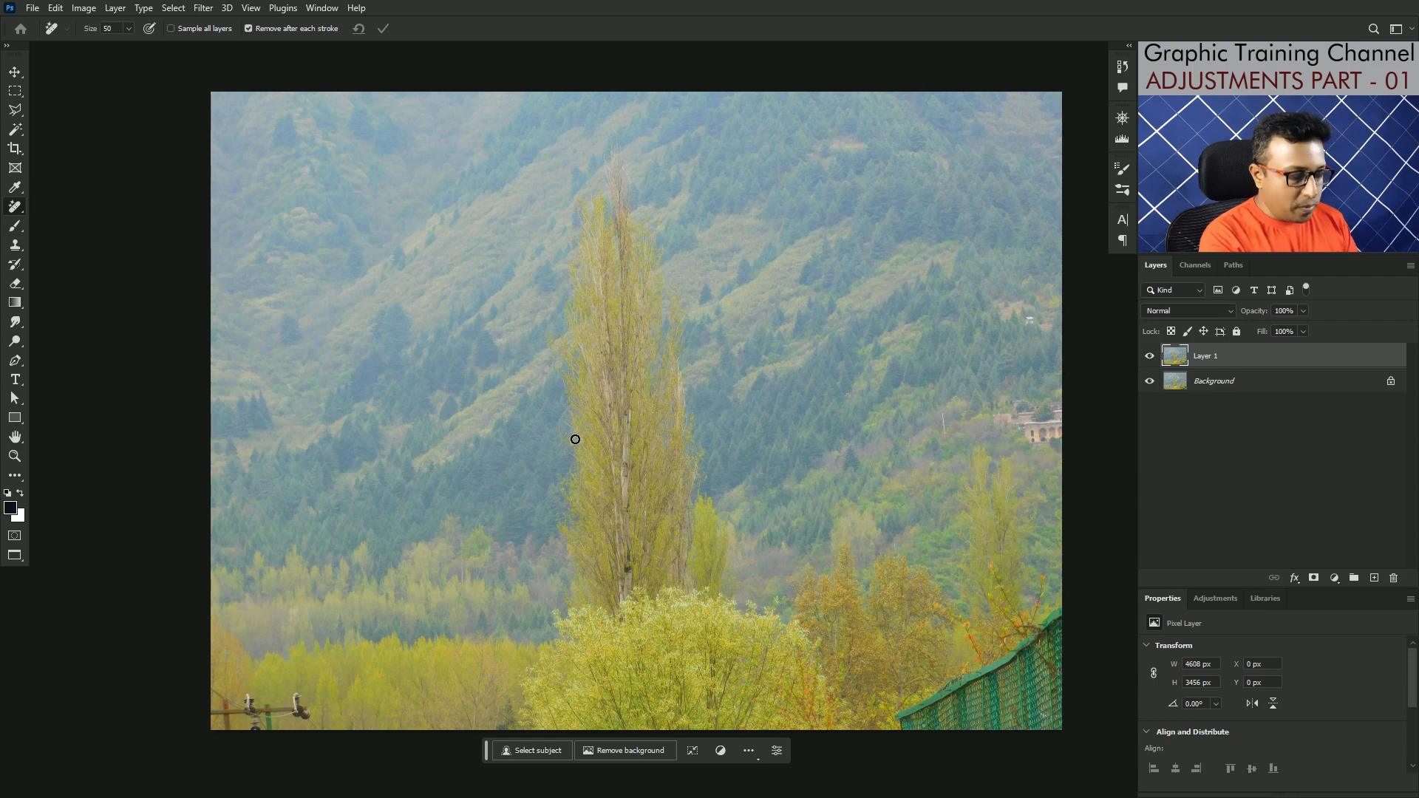
key(ctrl+l)
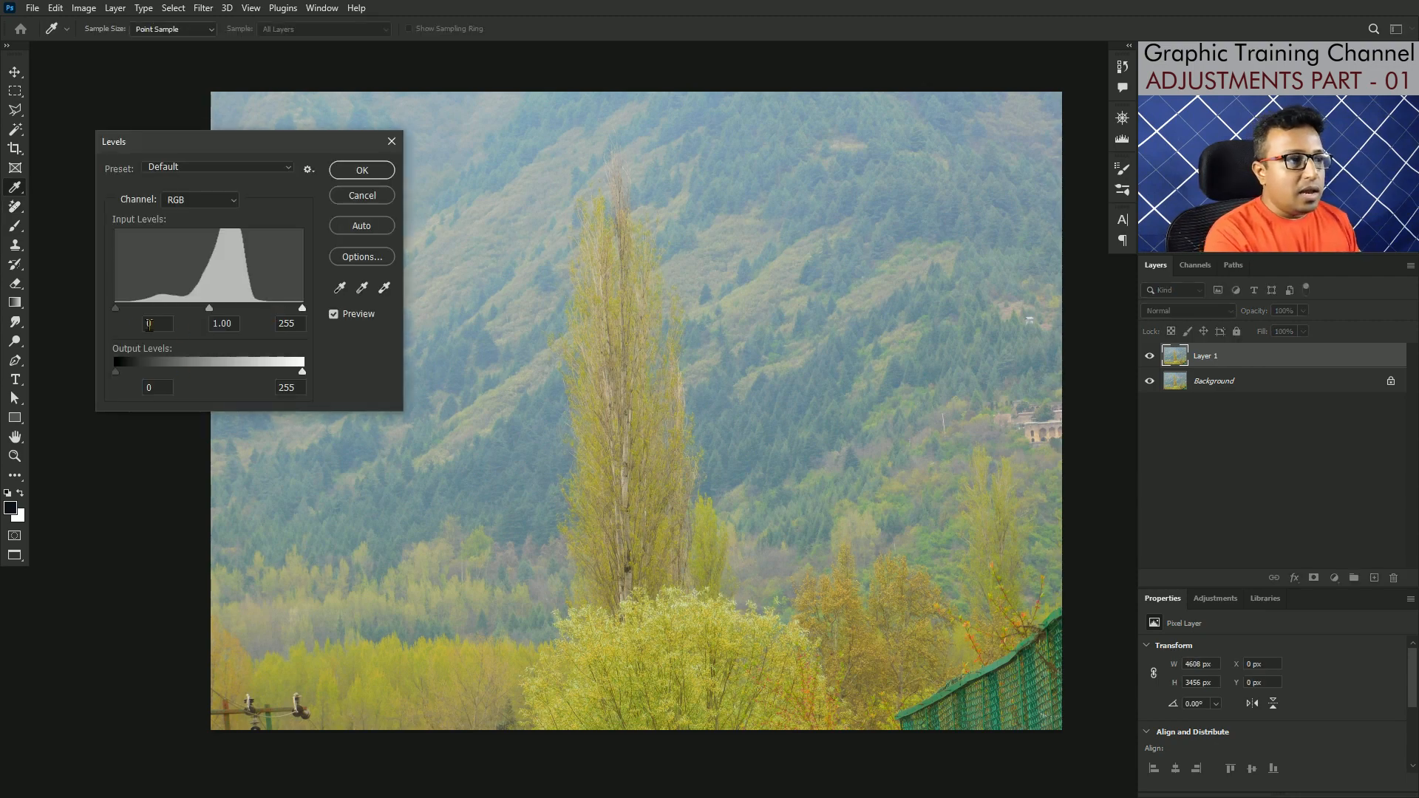
drag(116, 309, 140, 309)
drag(303, 311, 333, 314)
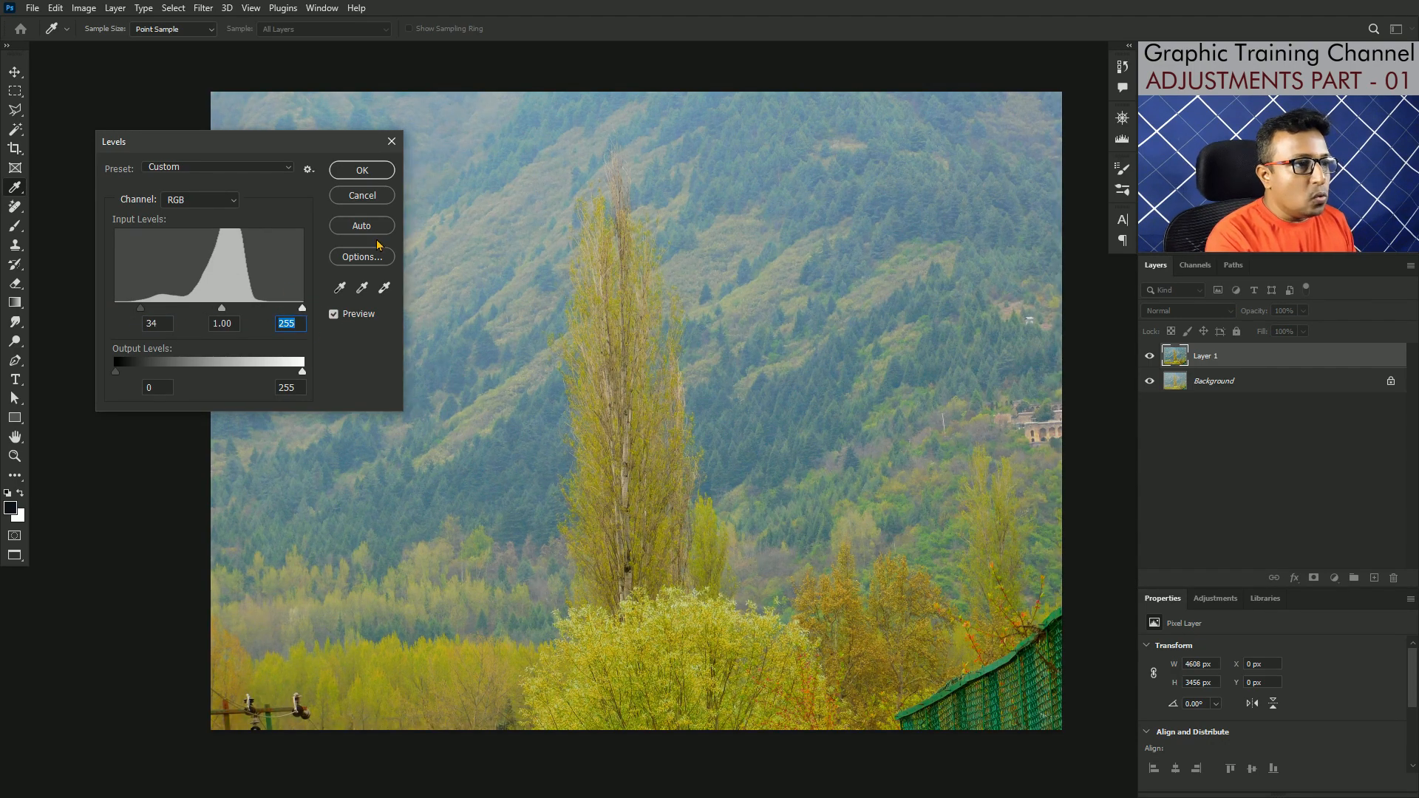
alt+click(370, 196)
Step: Set the landscape's Blue channel to a black input level of 33 and a white input level of 217
click(213, 197)
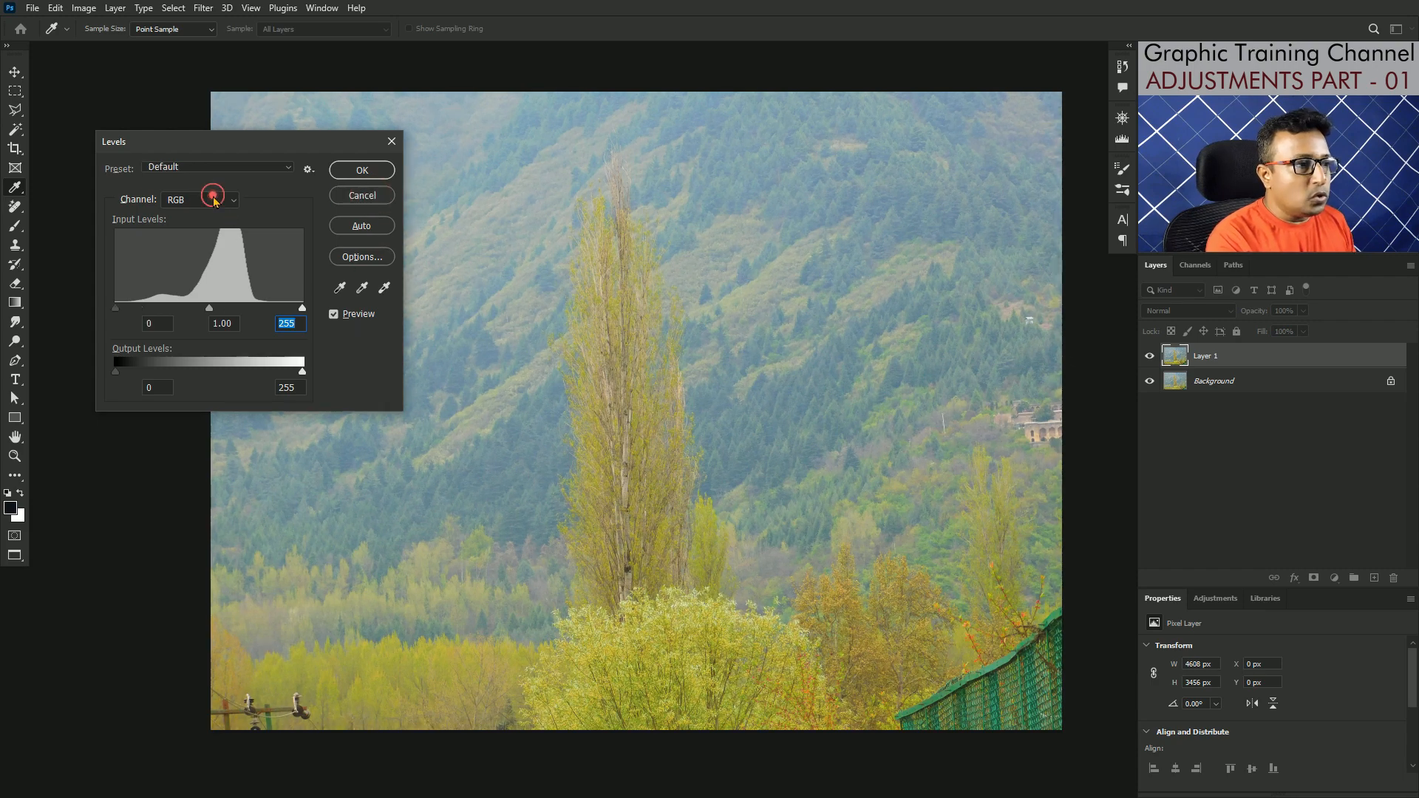
click(194, 252)
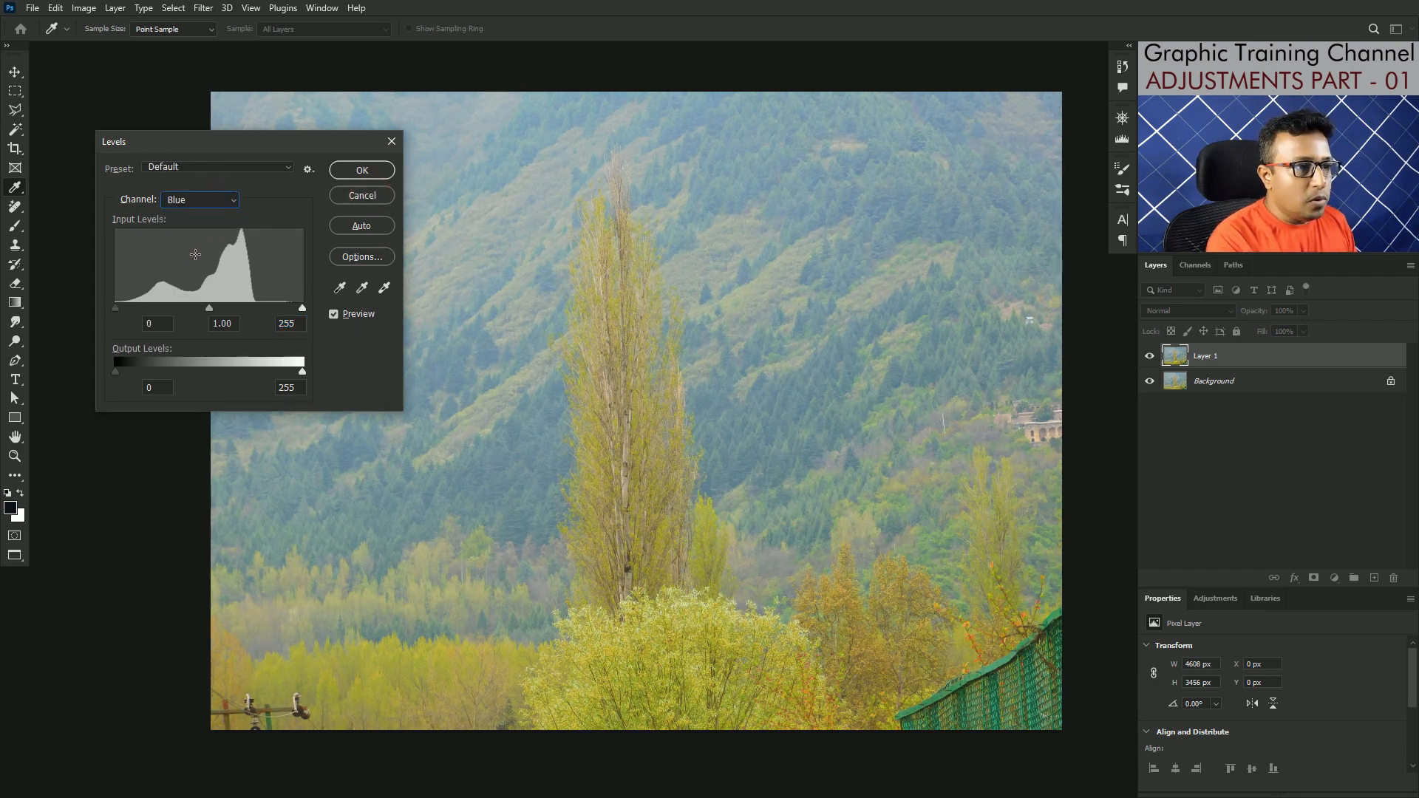
drag(116, 308, 140, 309)
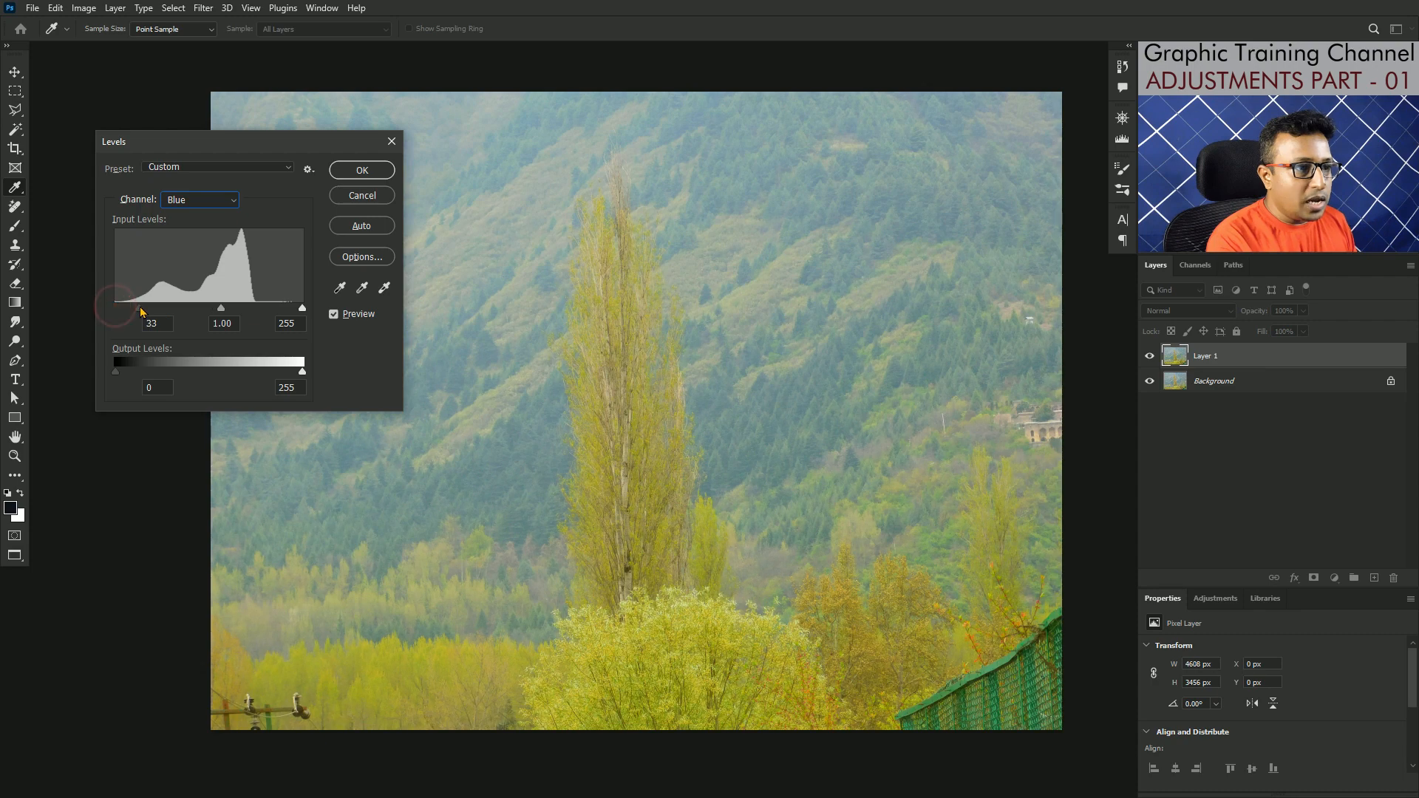
drag(302, 308, 275, 314)
Step: Set the landscape's Red channel to a black input level of 45 and a white input level of 232
click(206, 201)
click(187, 230)
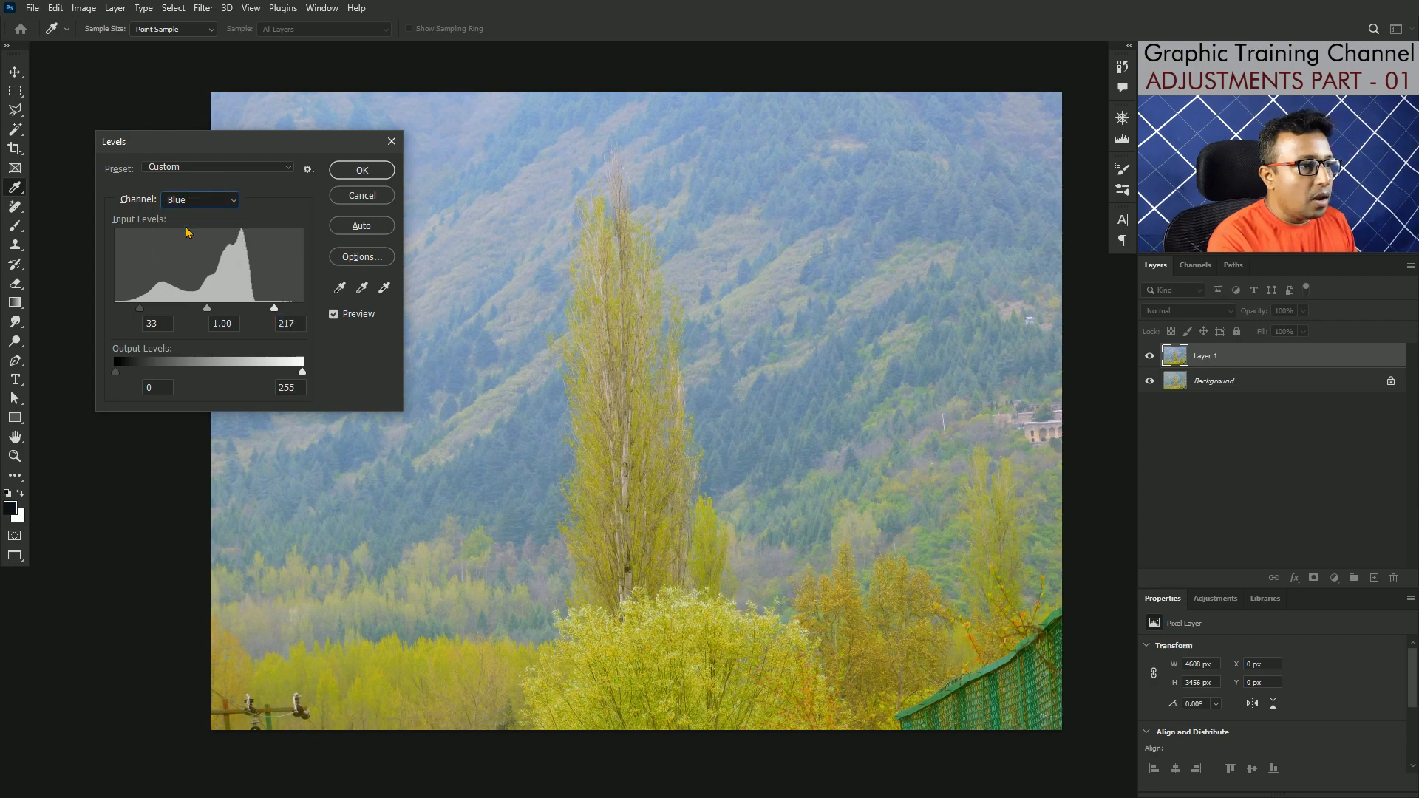
drag(115, 308, 148, 312)
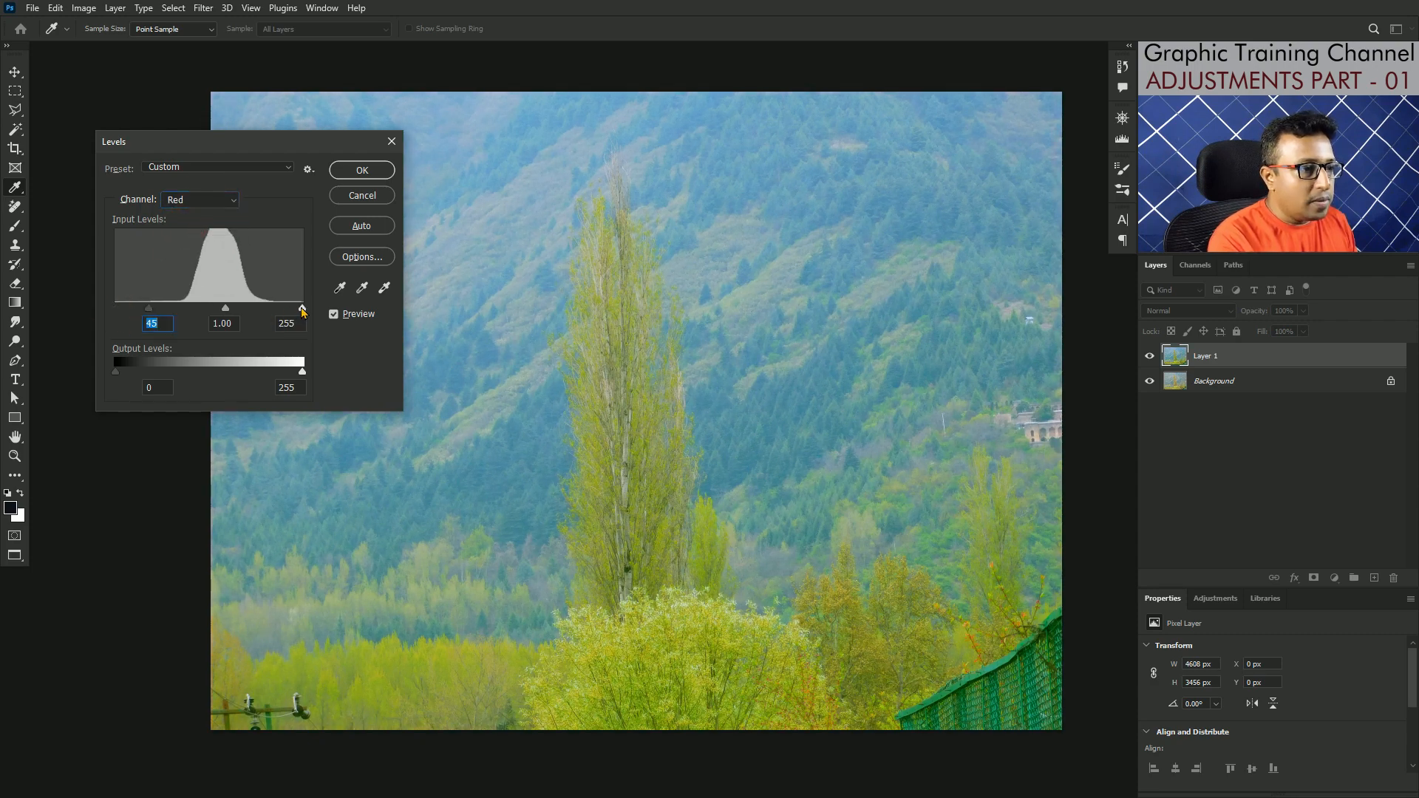
drag(302, 310, 287, 312)
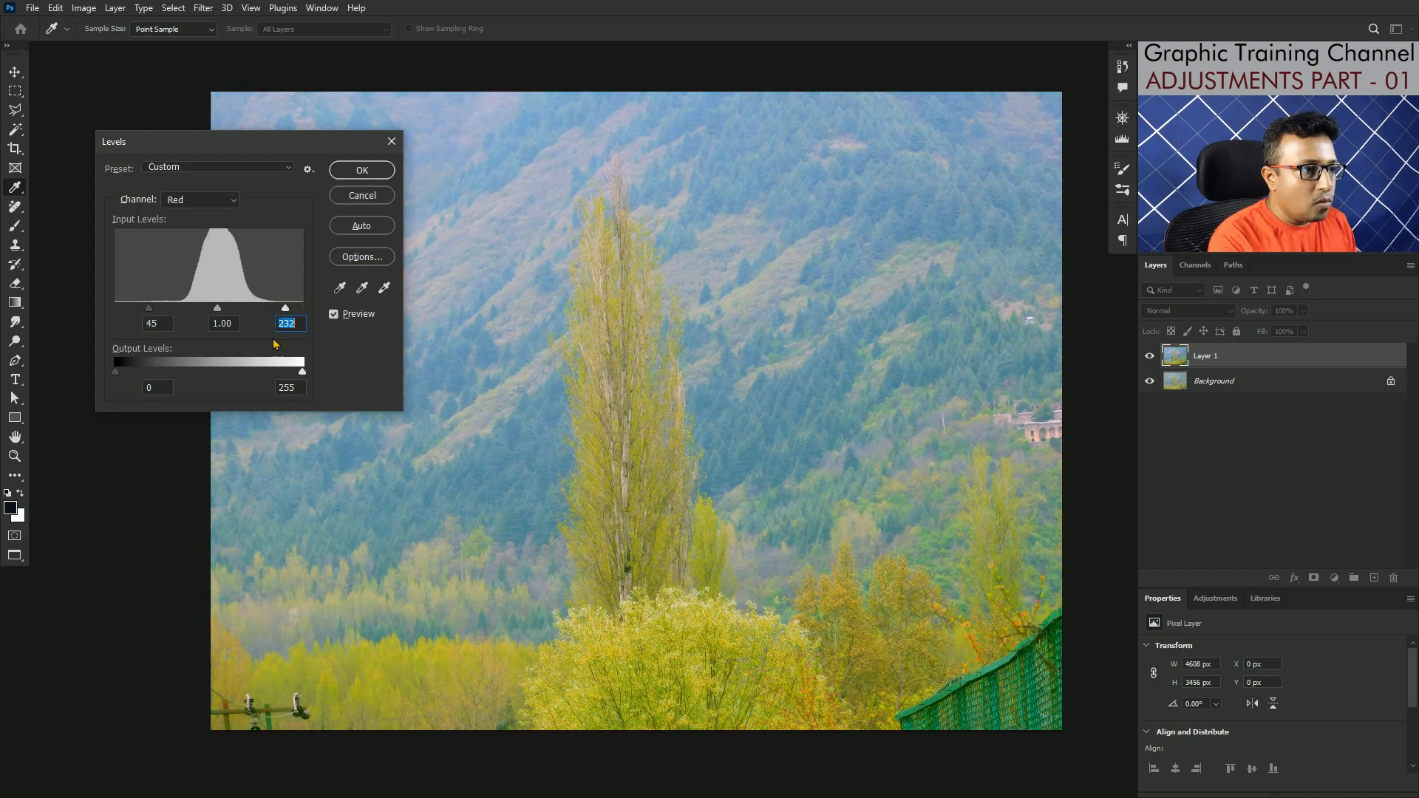
Step: Set the composite RGB channel's black input level to 49 and white input level to 236, and apply Levels
click(204, 201)
click(196, 198)
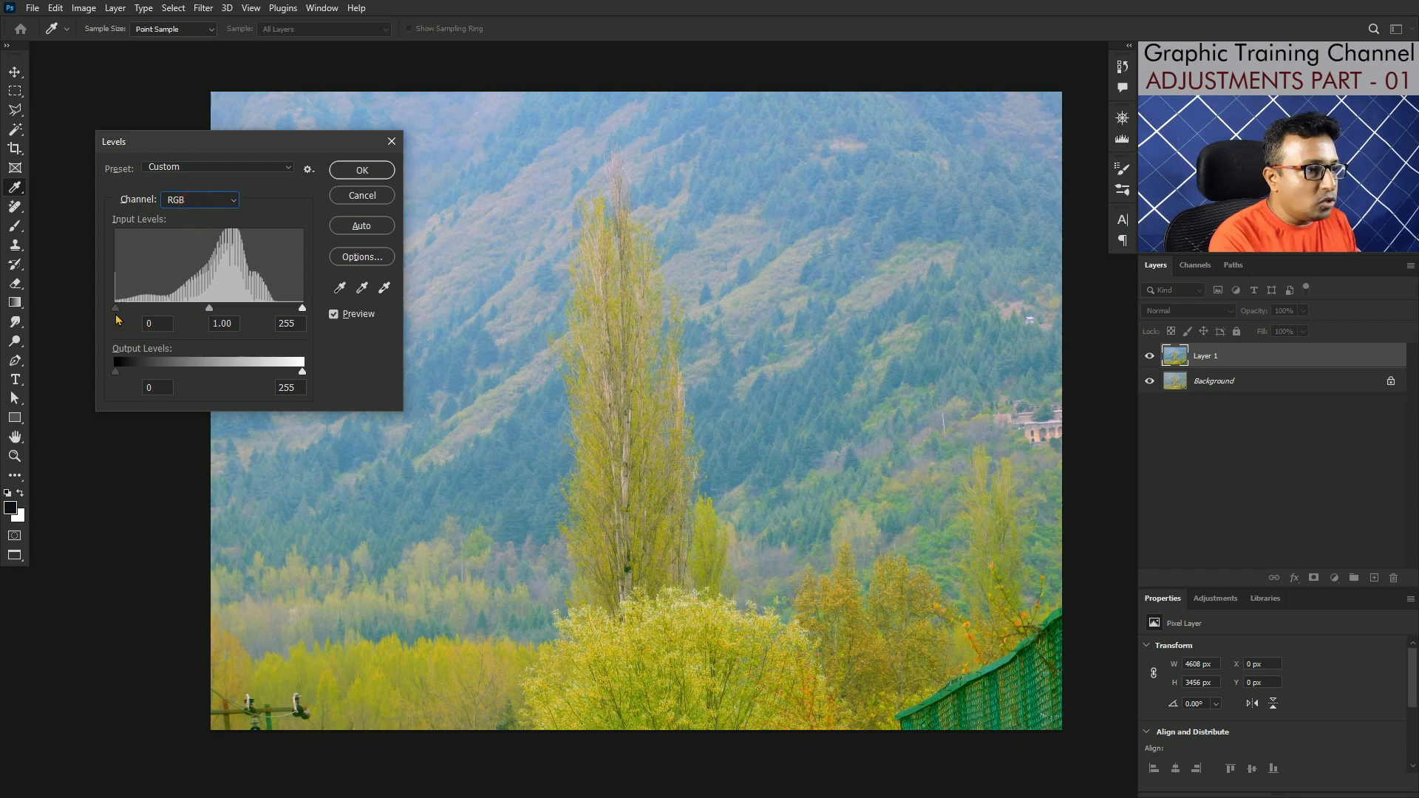
drag(115, 312, 154, 311)
drag(302, 309, 288, 310)
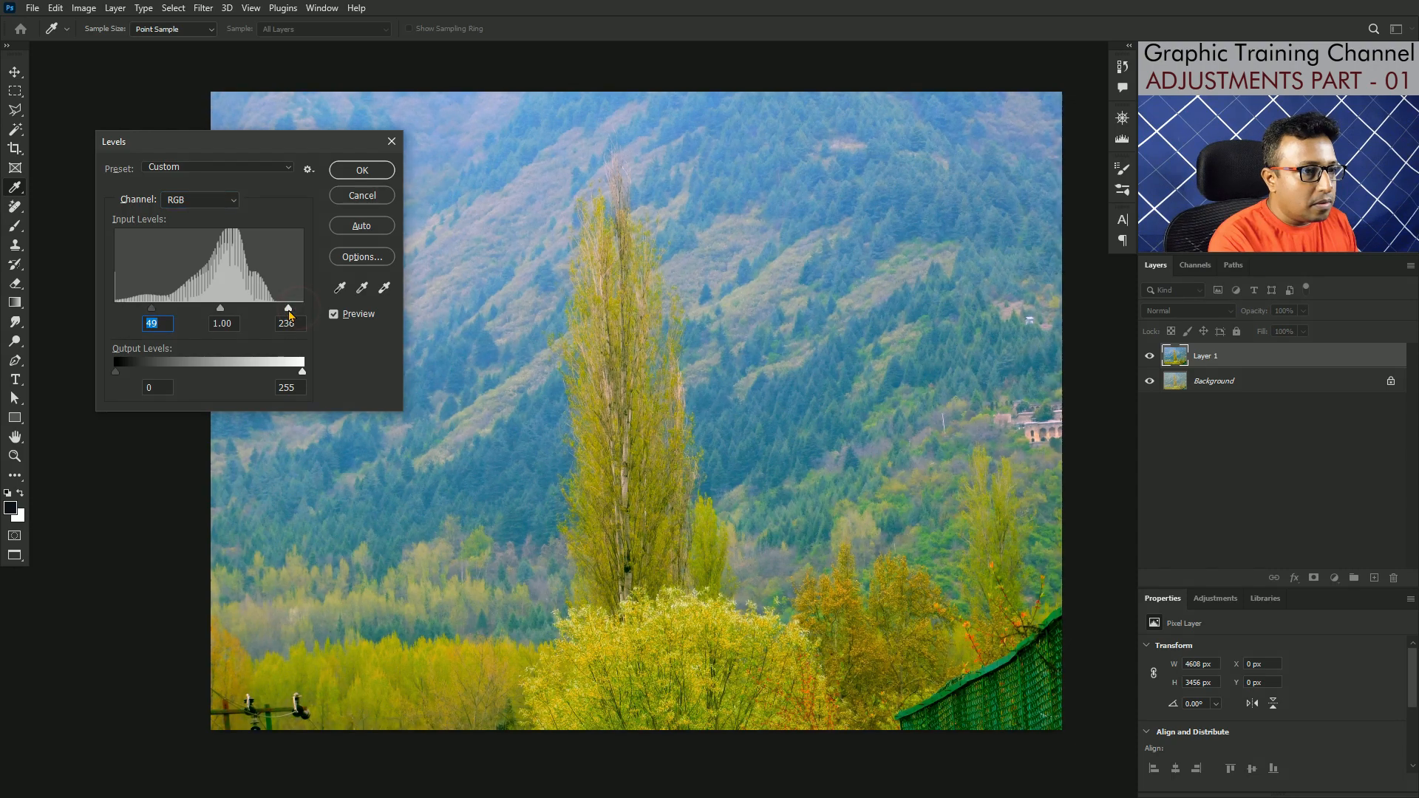
click(362, 170)
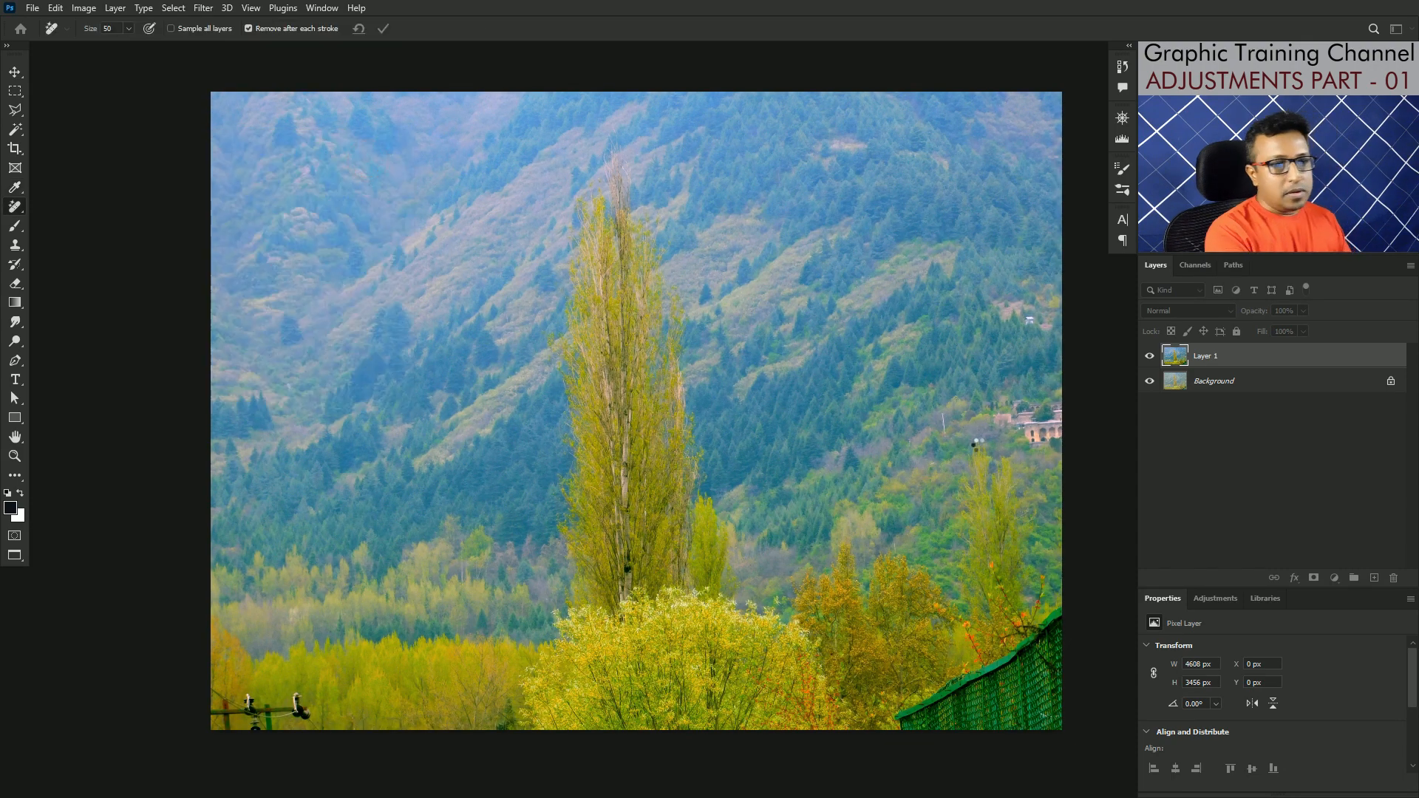
Step: Compare the mountain landscape before and after the Levels correction by hiding and showing Layer 1
click(1150, 358)
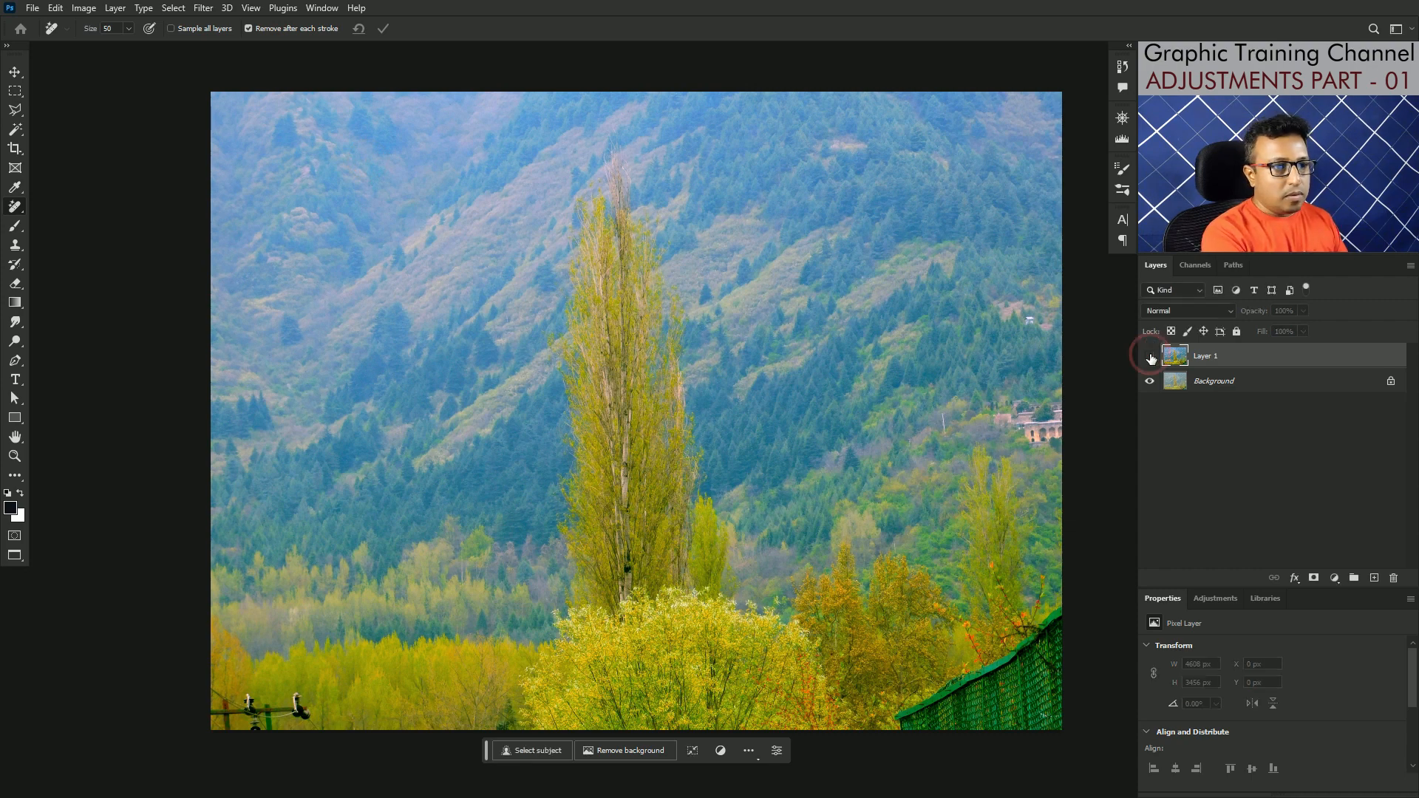
click(1150, 357)
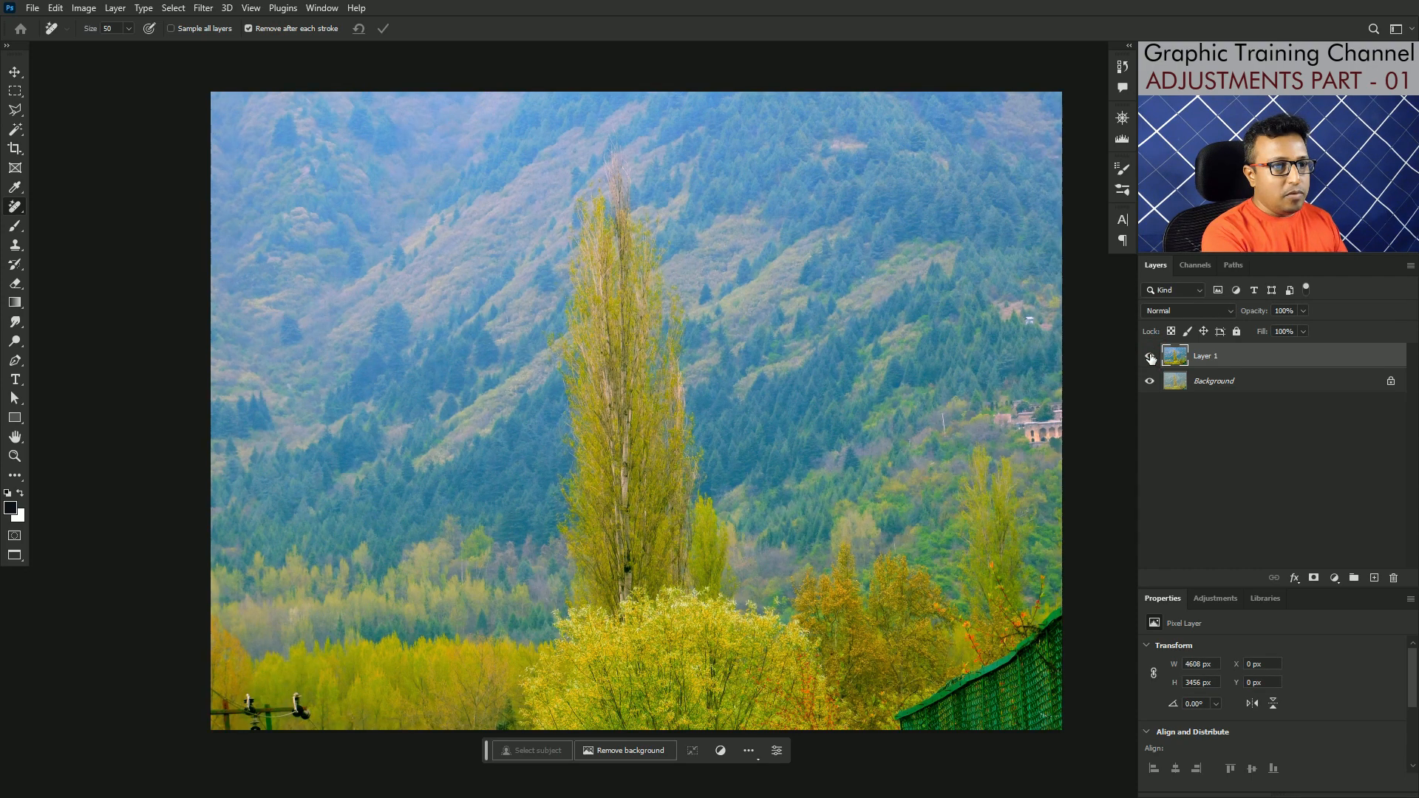
click(1149, 357)
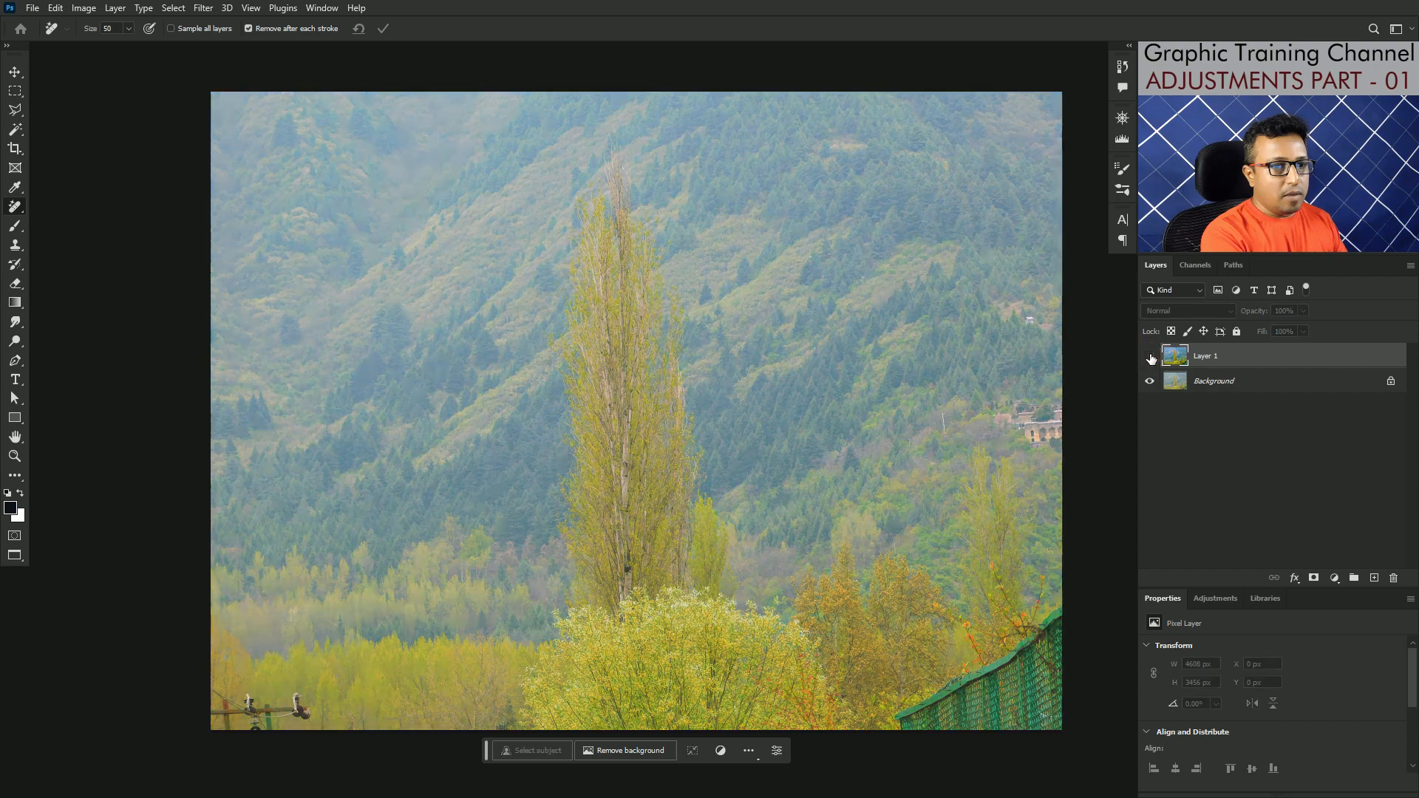
click(1149, 358)
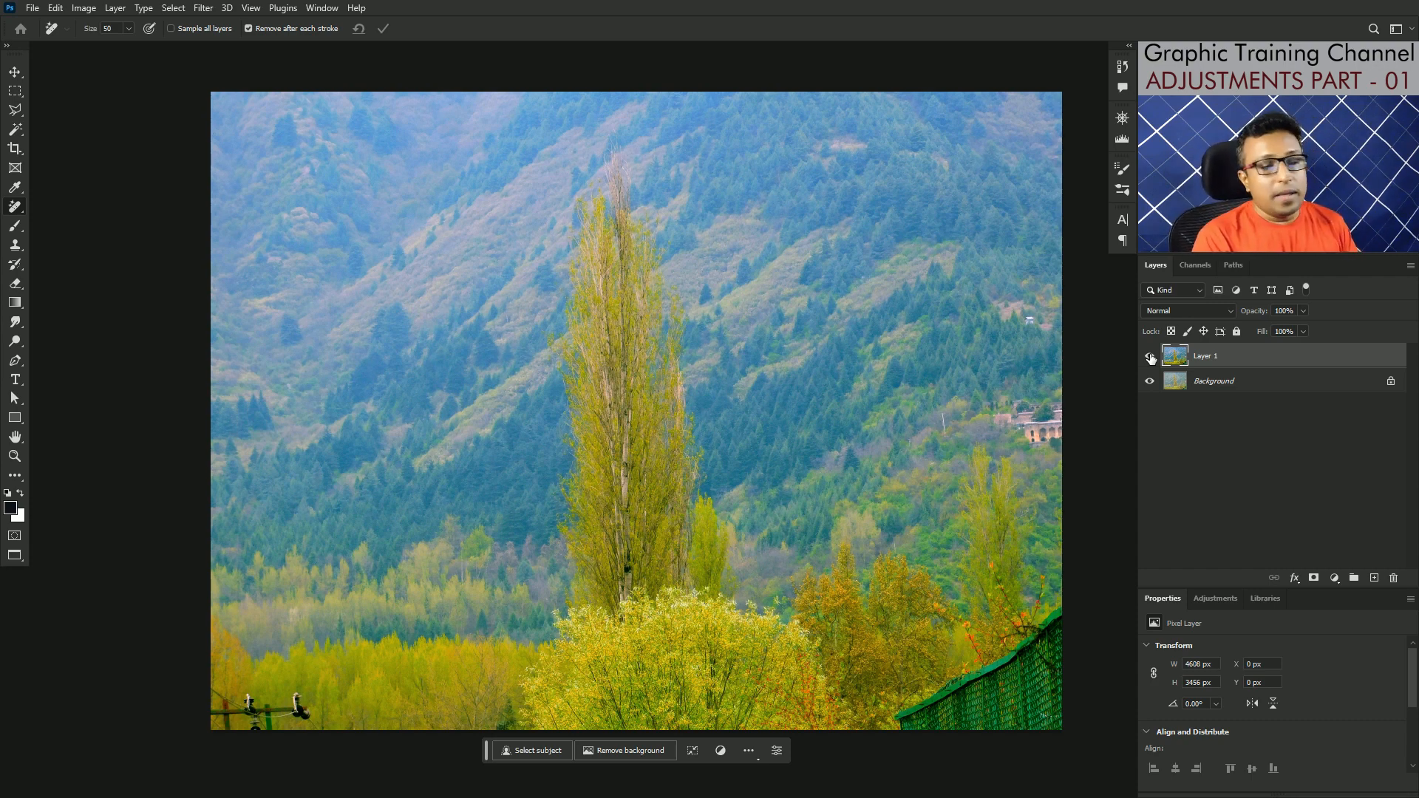
Step: Bring up the list of available image adjustments for Layer 1
click(85, 9)
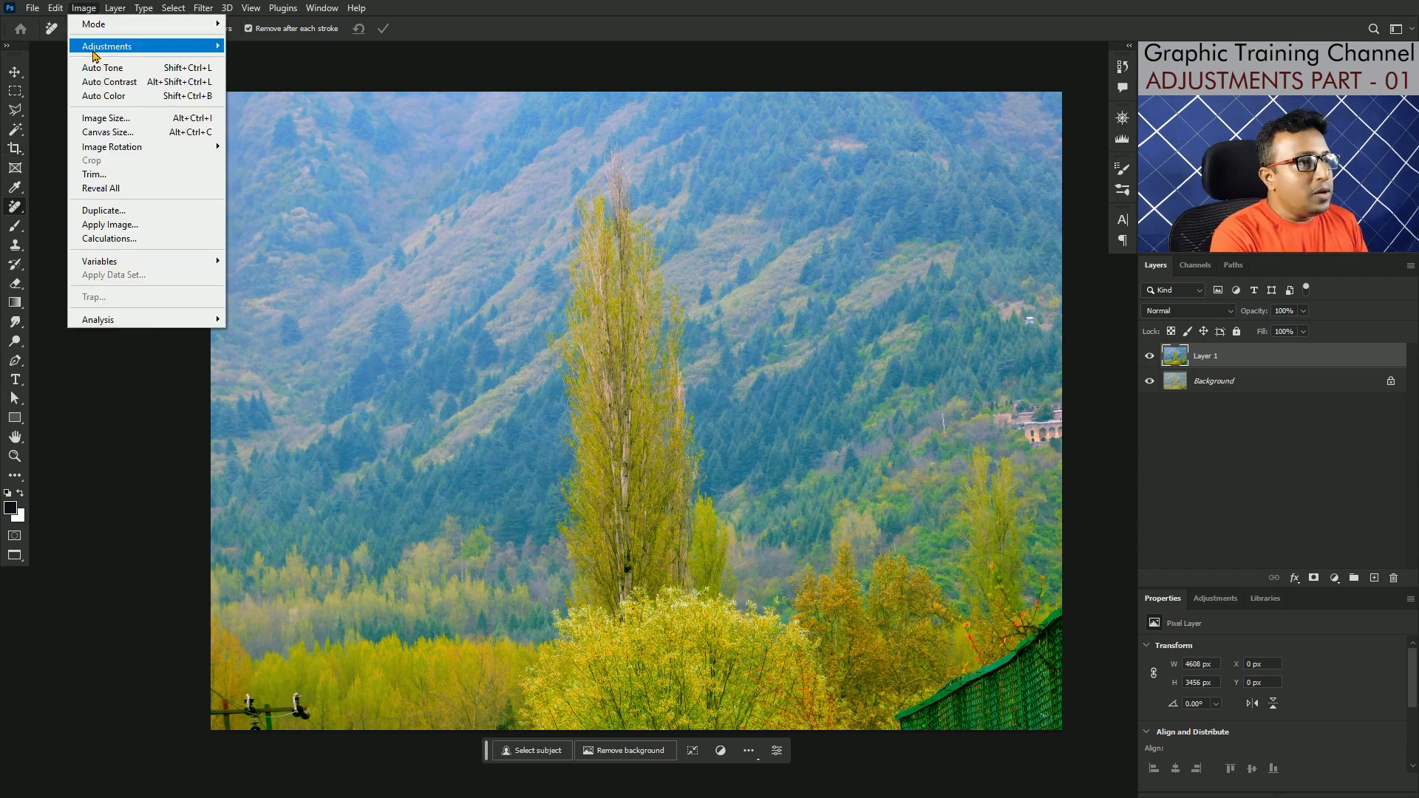
mouse_move(94, 54)
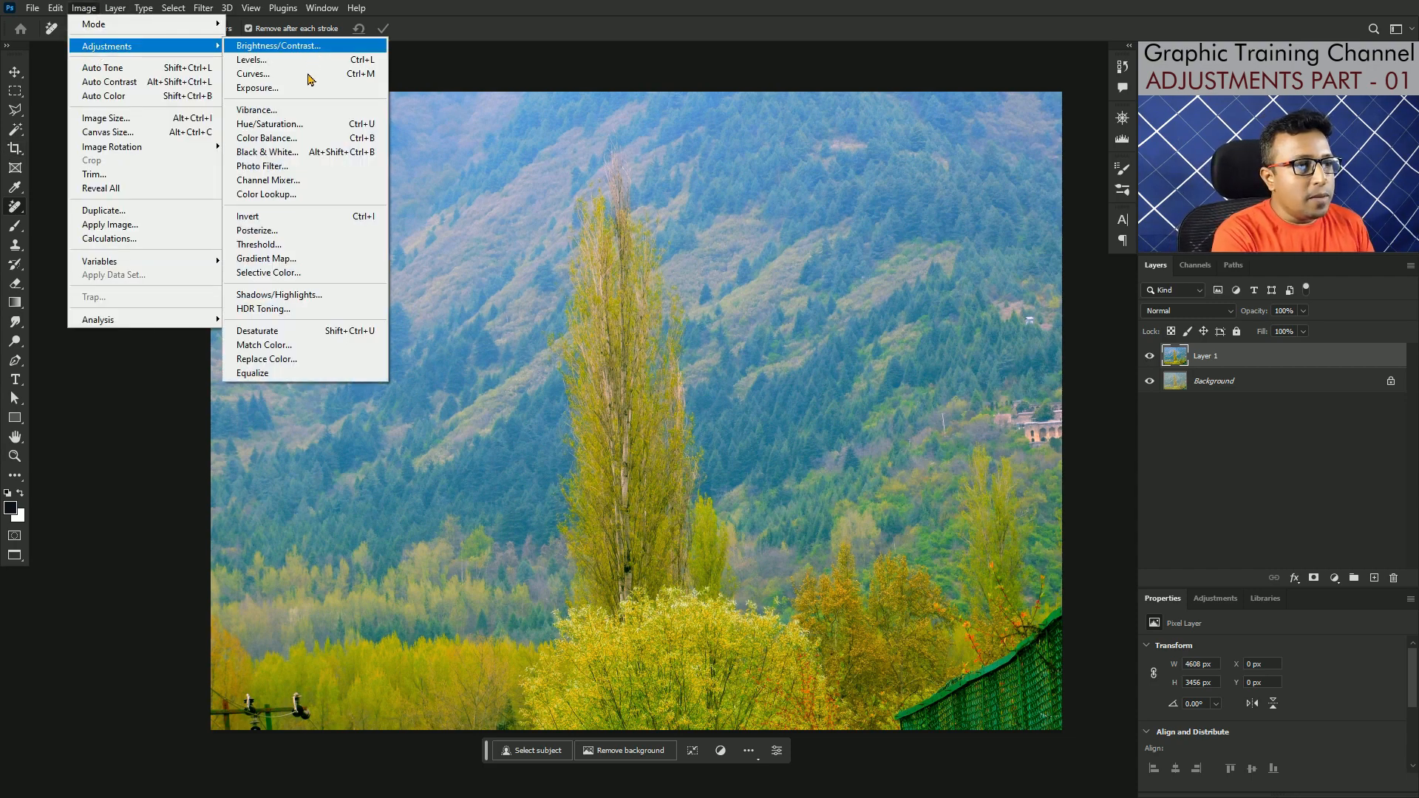